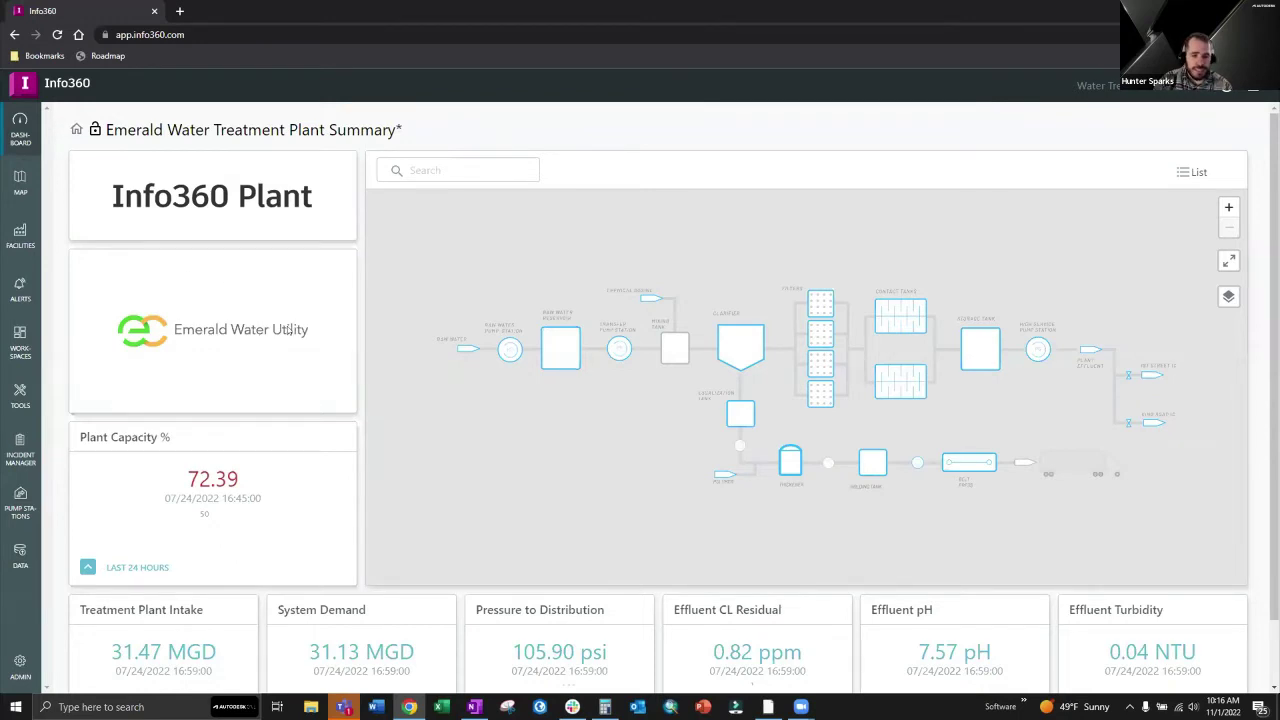
Look over the plant summary dashboard and view both pages of the raw water quality sensor list from the process diagram.
scroll(288, 330, down, 1)
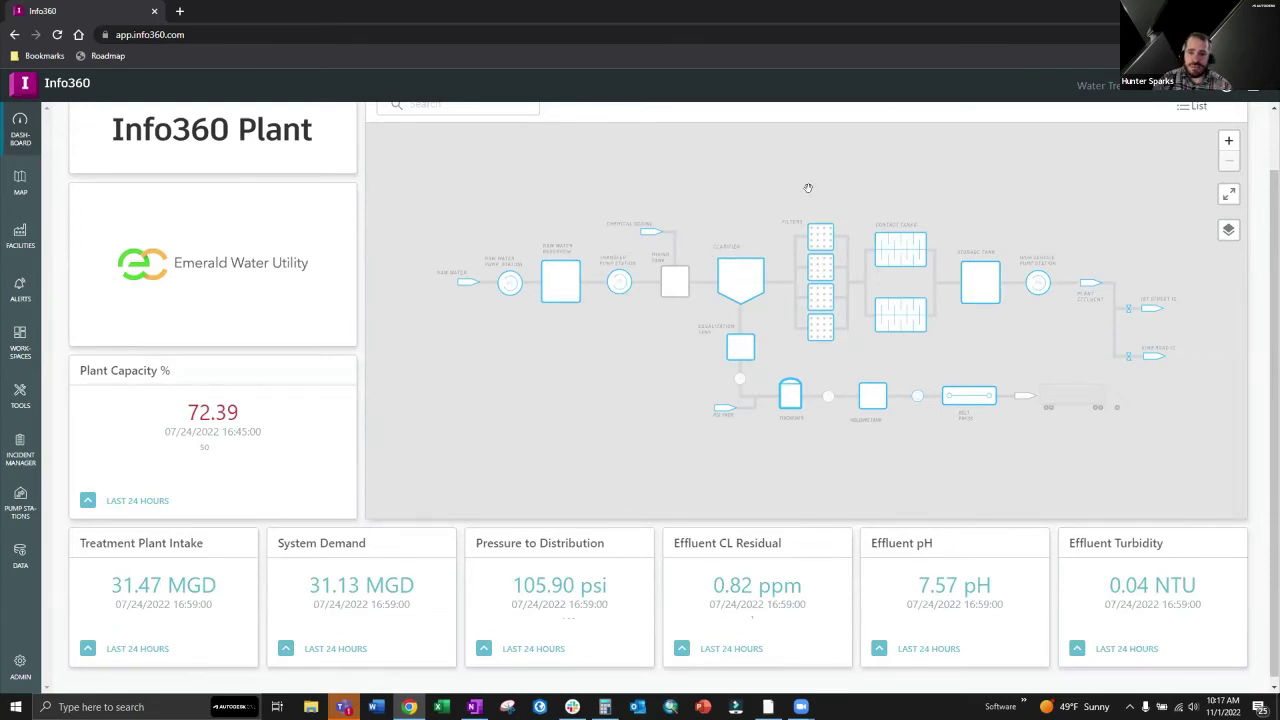
scroll(1274, 205, up, 1)
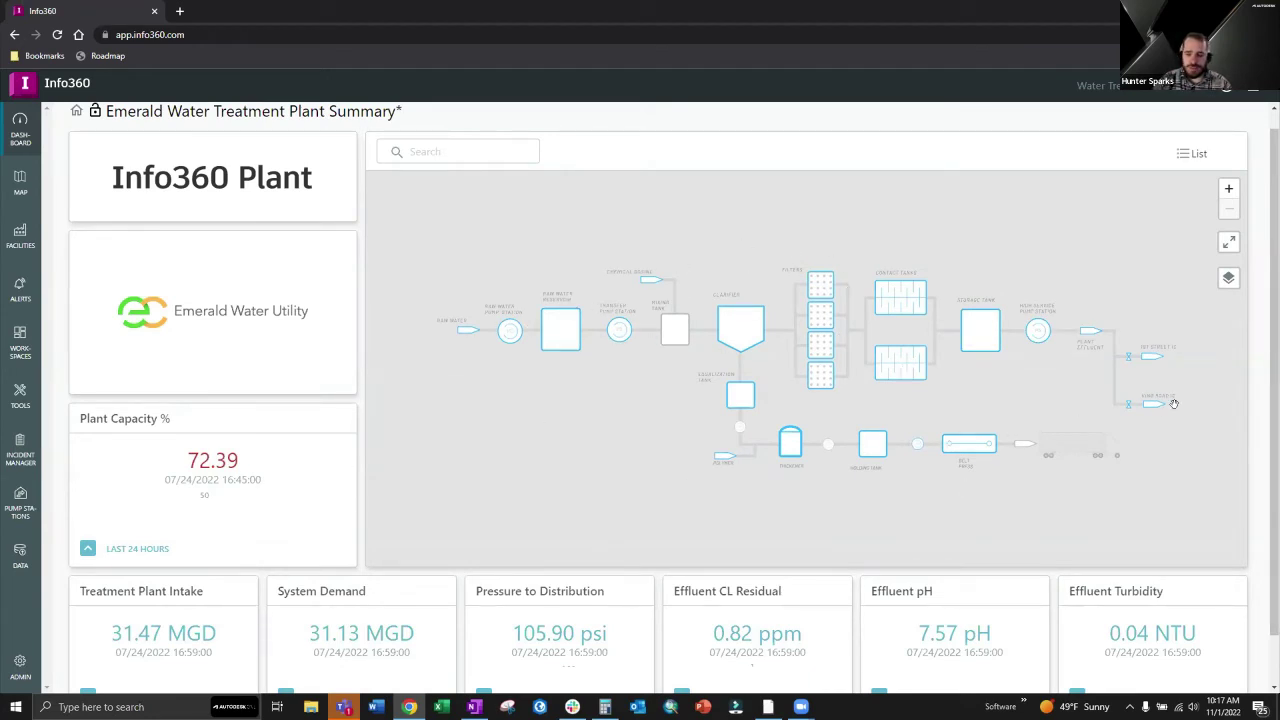
scroll(1195, 600, down, 1)
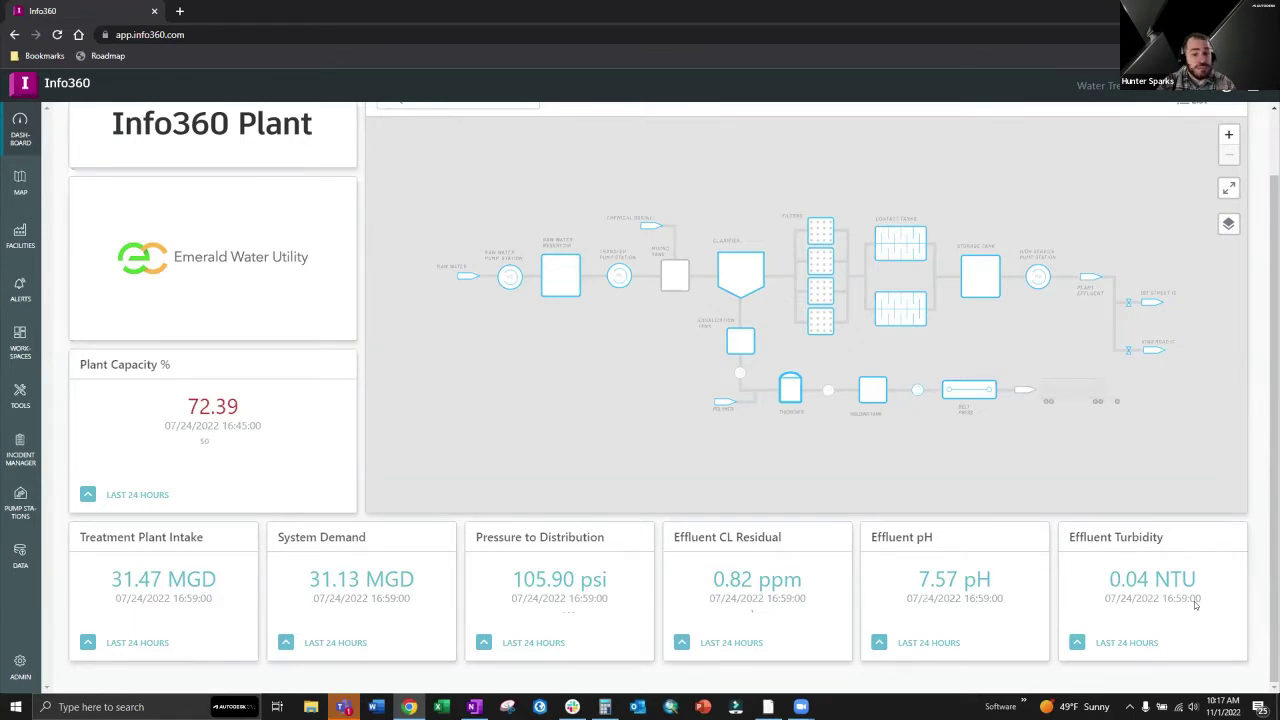
scroll(807, 182, up, 2)
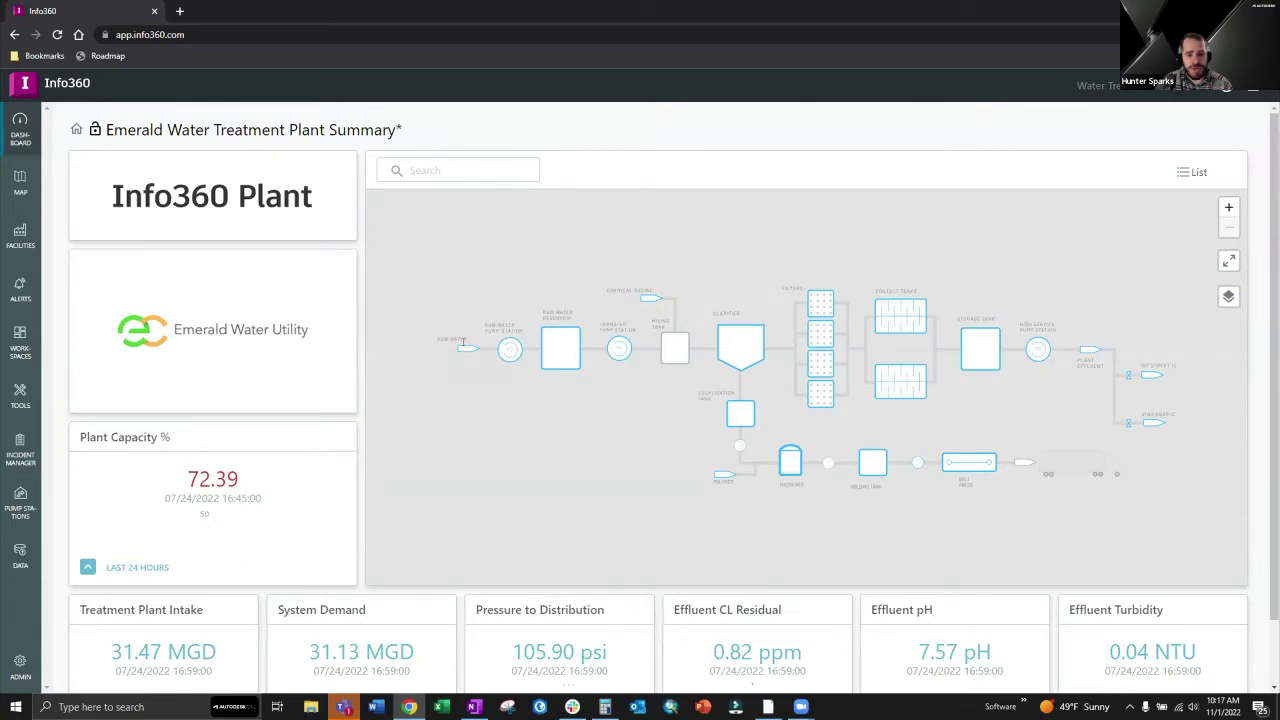
click(465, 349)
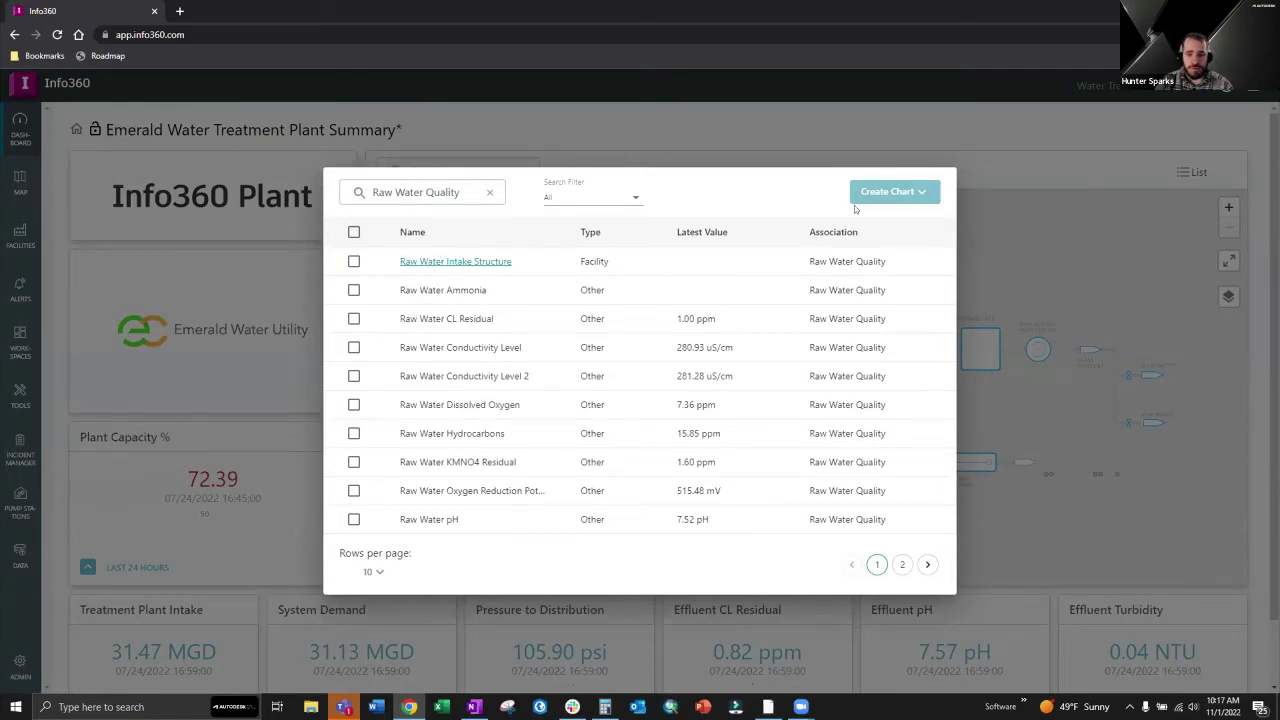
click(902, 564)
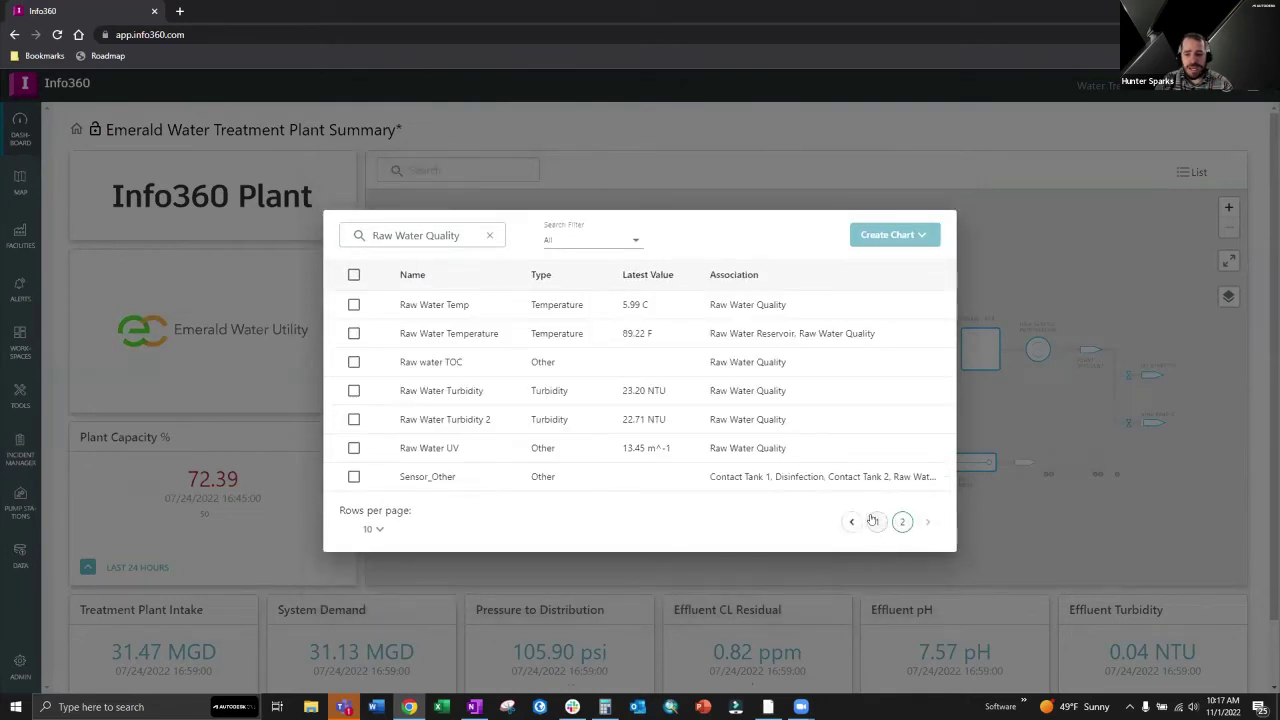
click(875, 520)
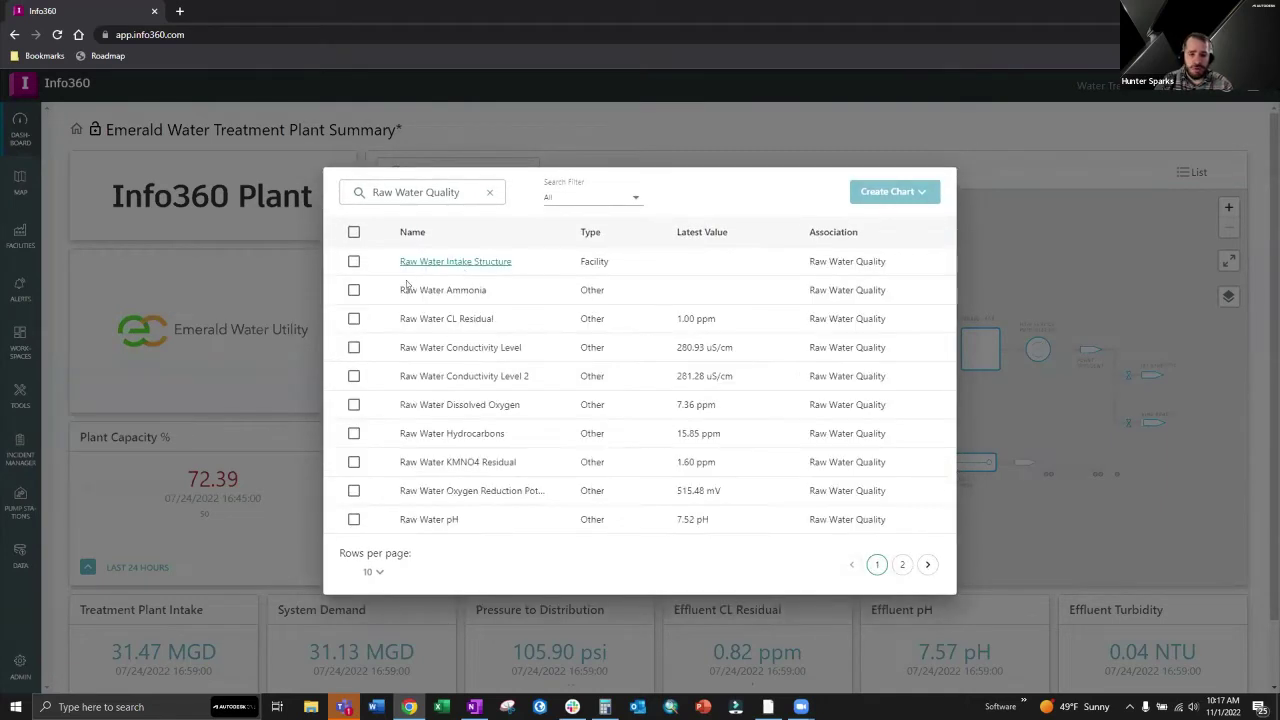
Select the Raw Water Ammonia and Raw Water CL Residual sensors, review the available chart types, and close the list.
click(353, 290)
click(353, 318)
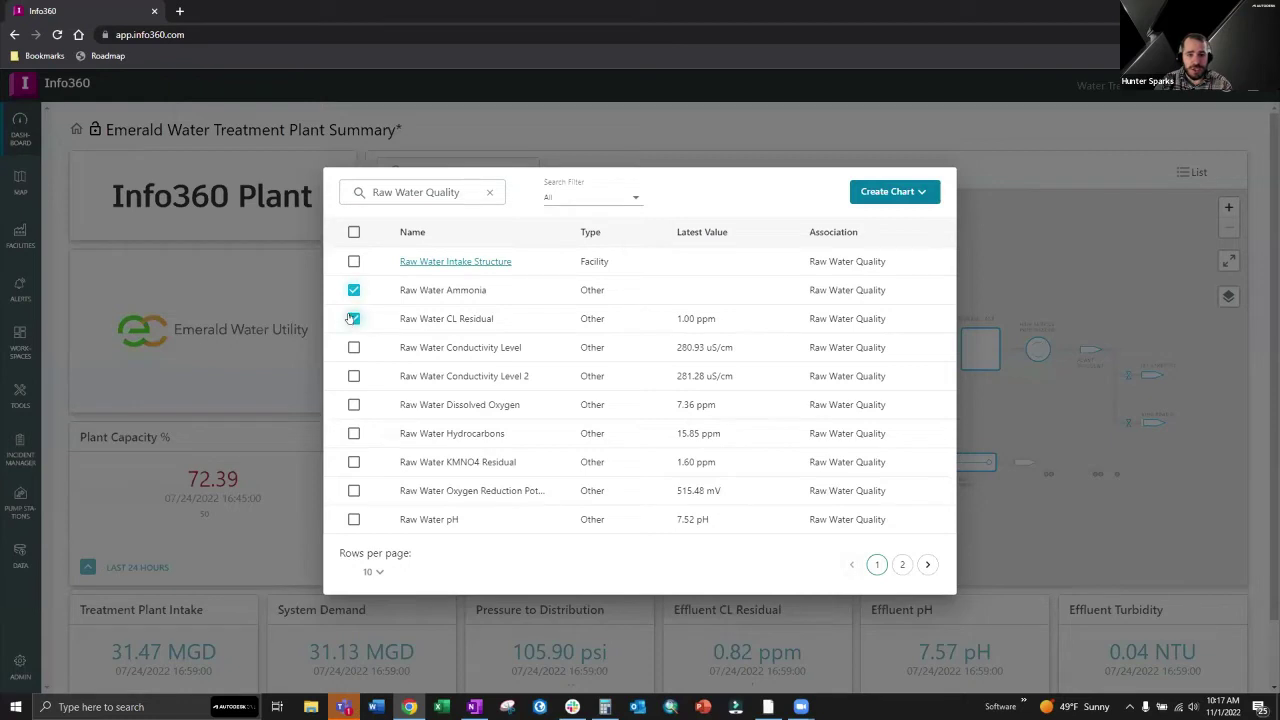
click(899, 193)
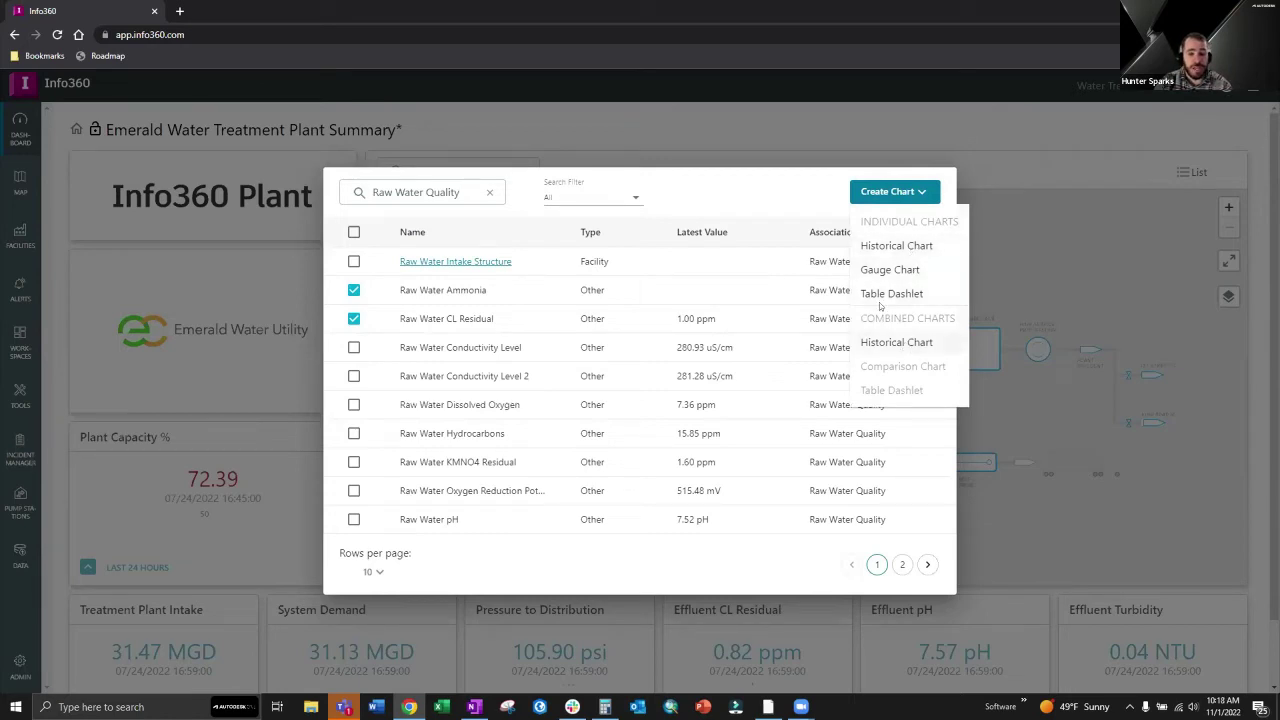
click(778, 193)
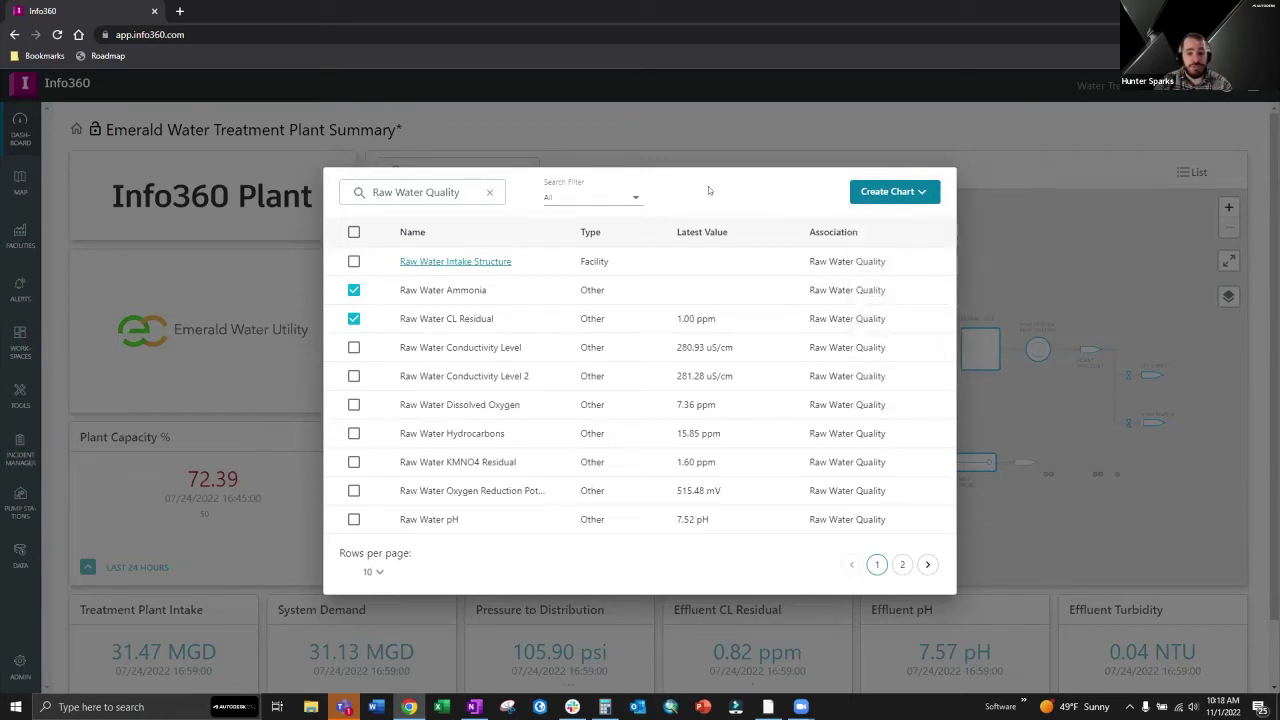
click(747, 143)
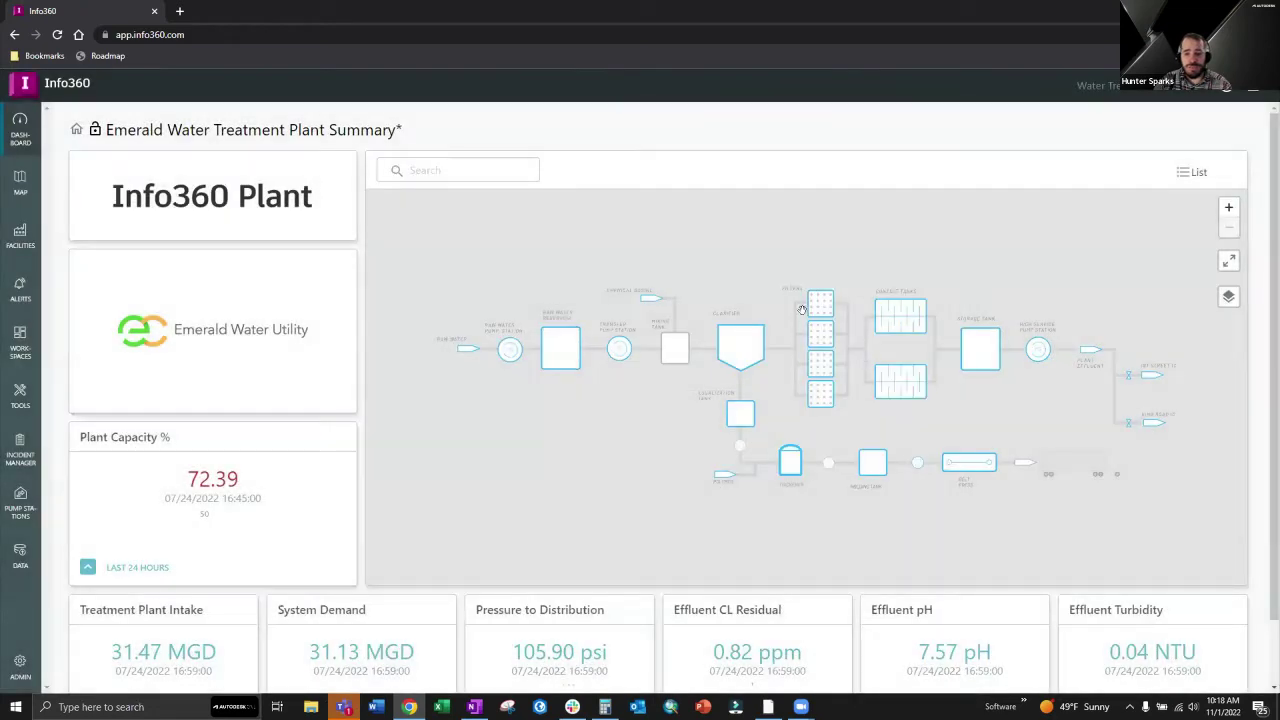
Create individual historical charts for the Clarifier and Clarifier Outlet Flow KMnO4 Residual sensors from the clarifier in the process diagram.
click(738, 341)
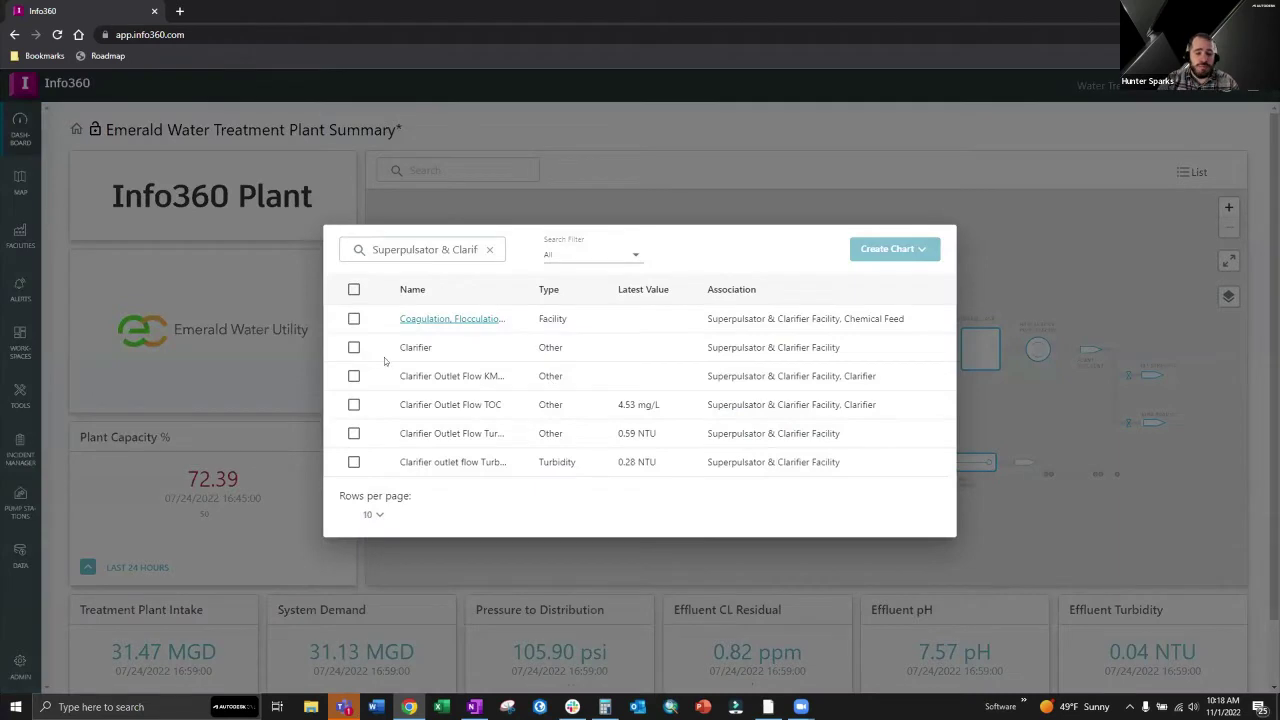
click(354, 347)
click(354, 376)
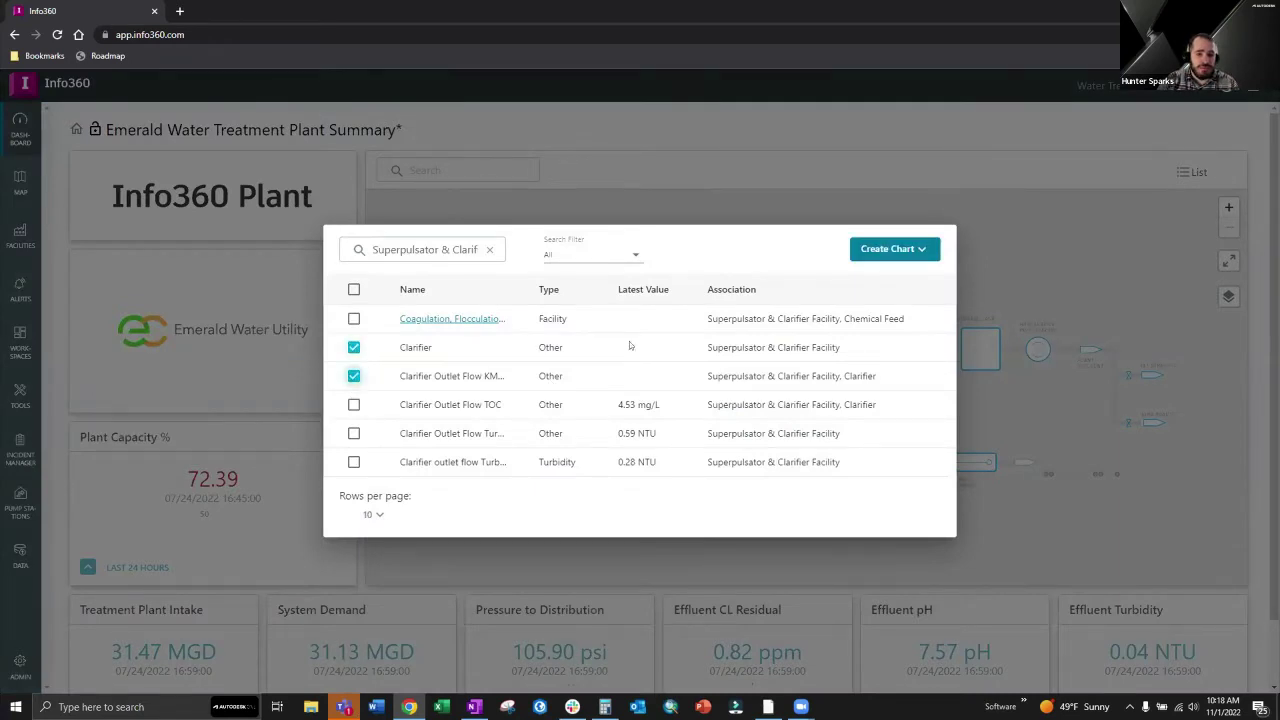
click(879, 252)
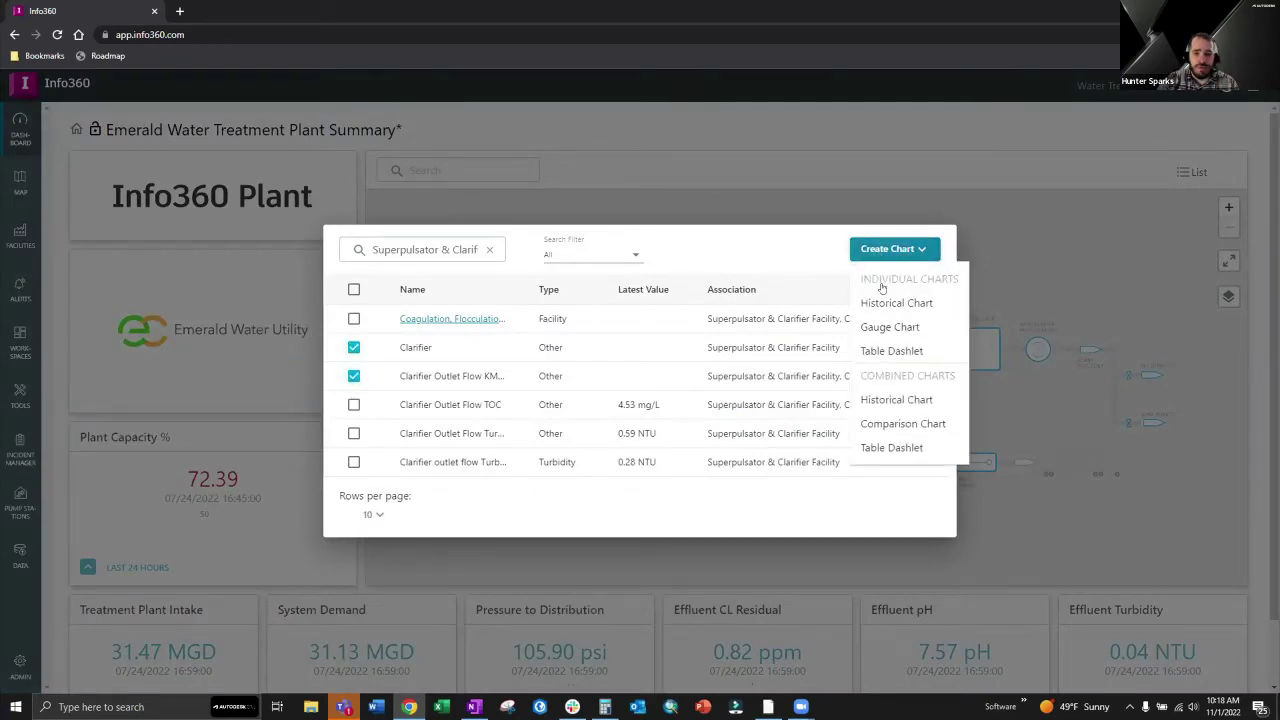
click(885, 304)
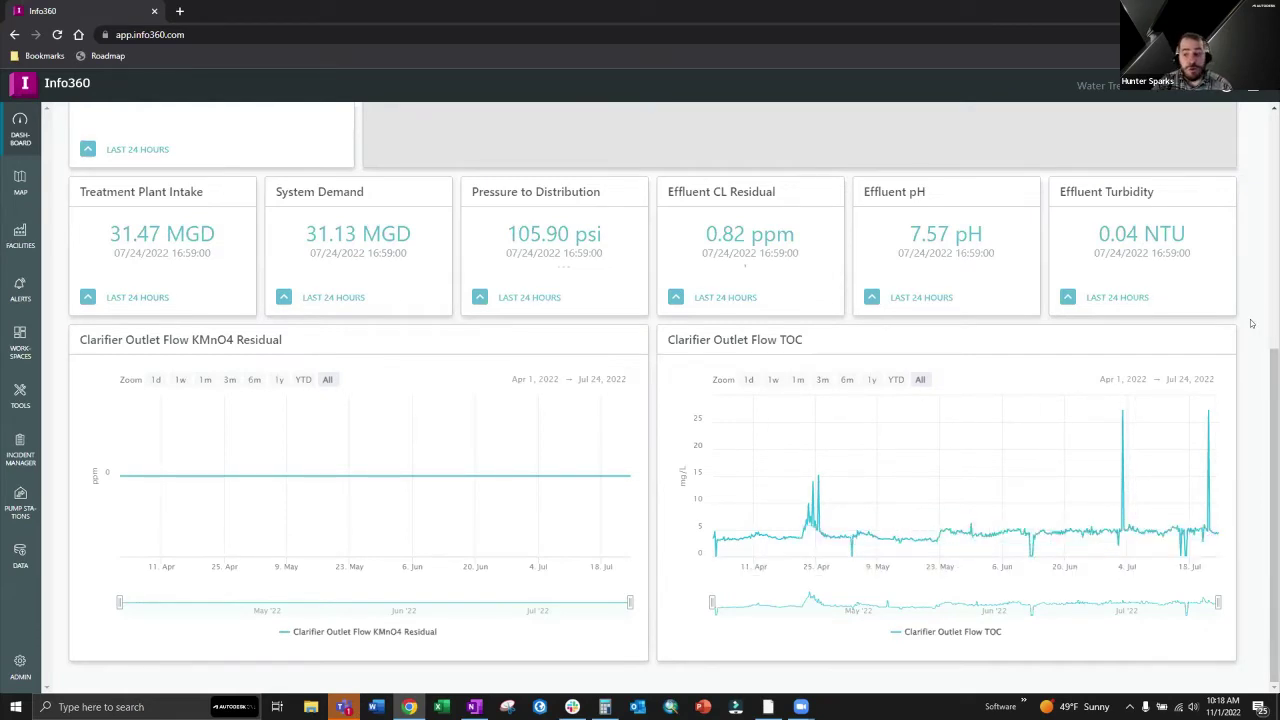
View the sensor list for Filter 2 from the process diagram, and close it.
scroll(1249, 313, up, 4)
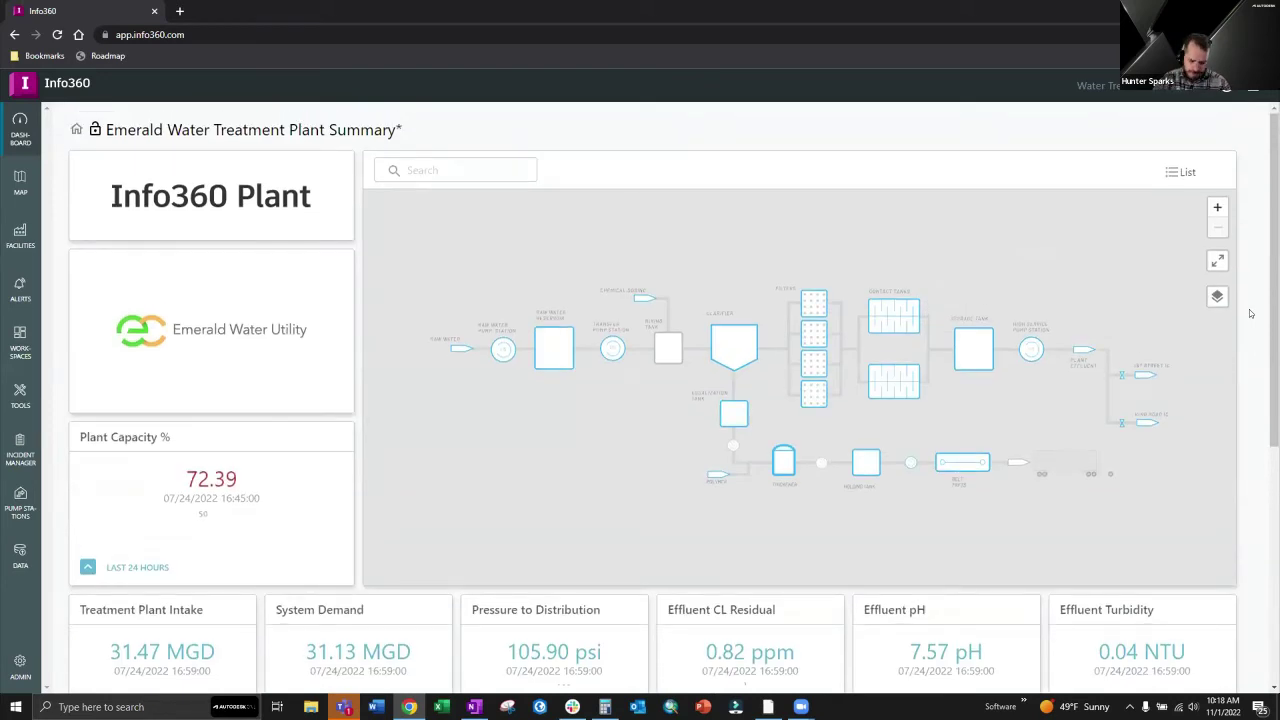
click(815, 340)
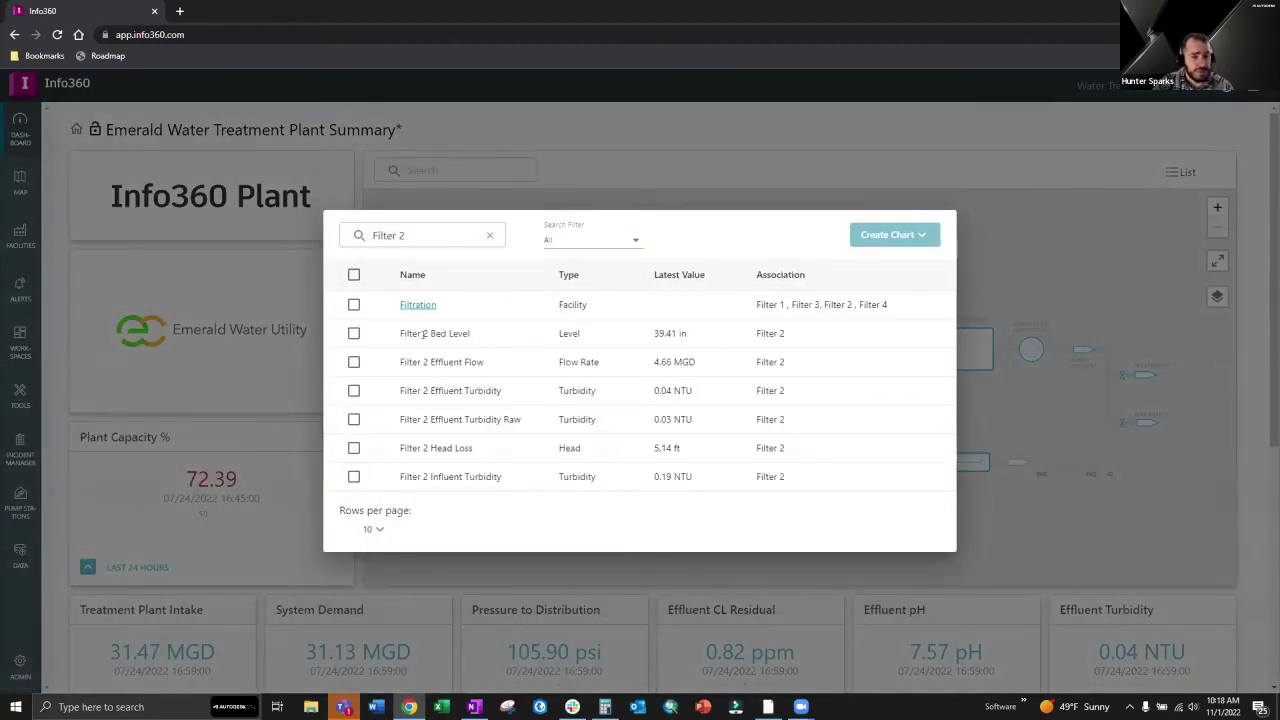
click(1031, 182)
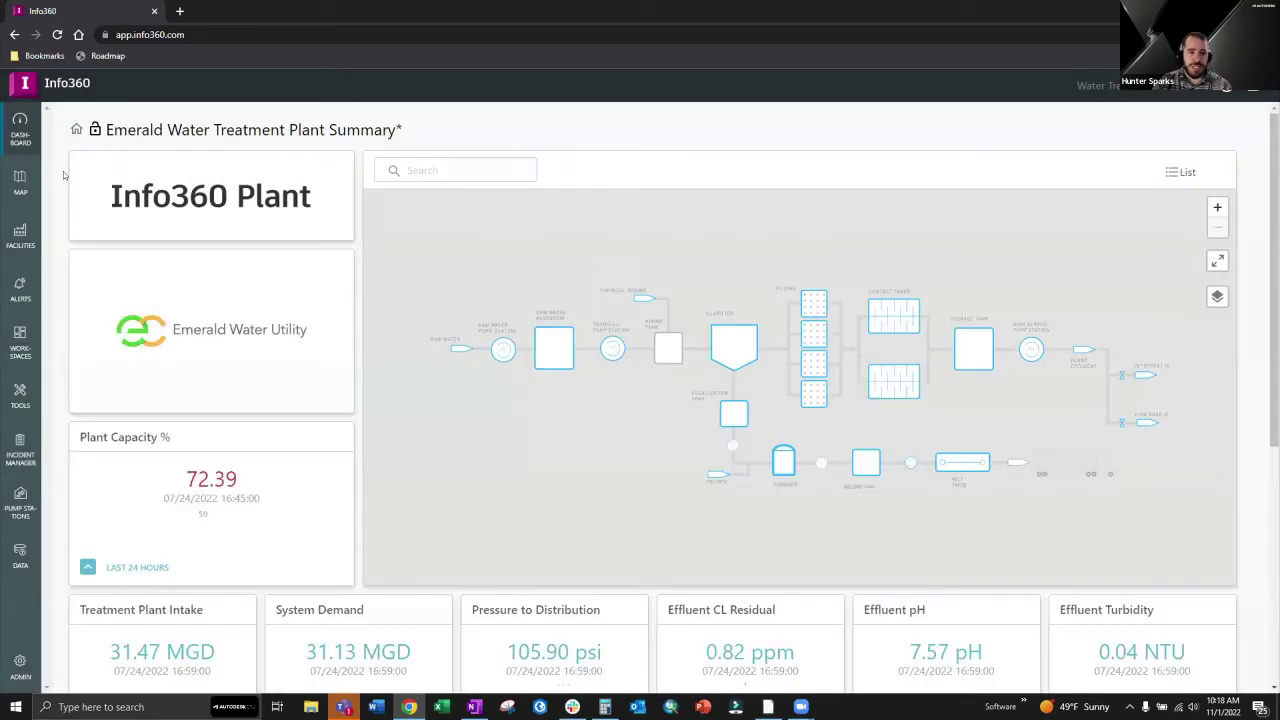
Switch to the map view and zoom in on the Baker Water Treatment Plant facility marker.
click(20, 170)
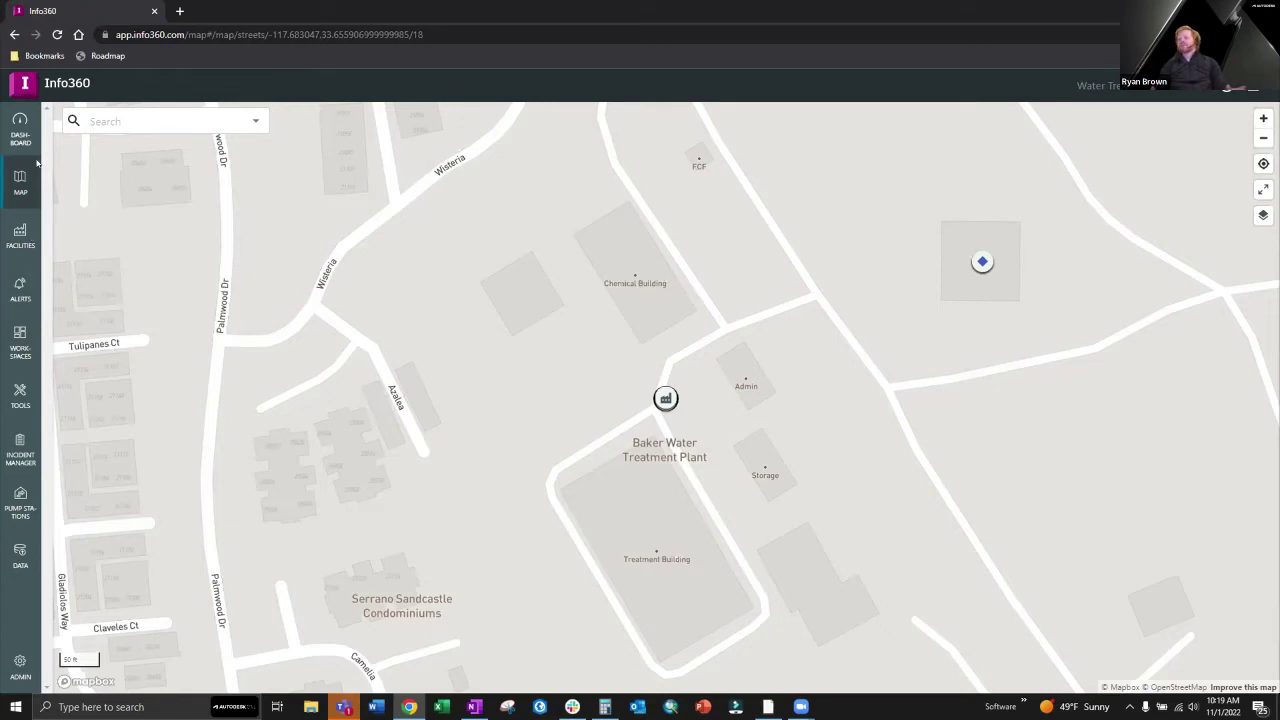
click(20, 130)
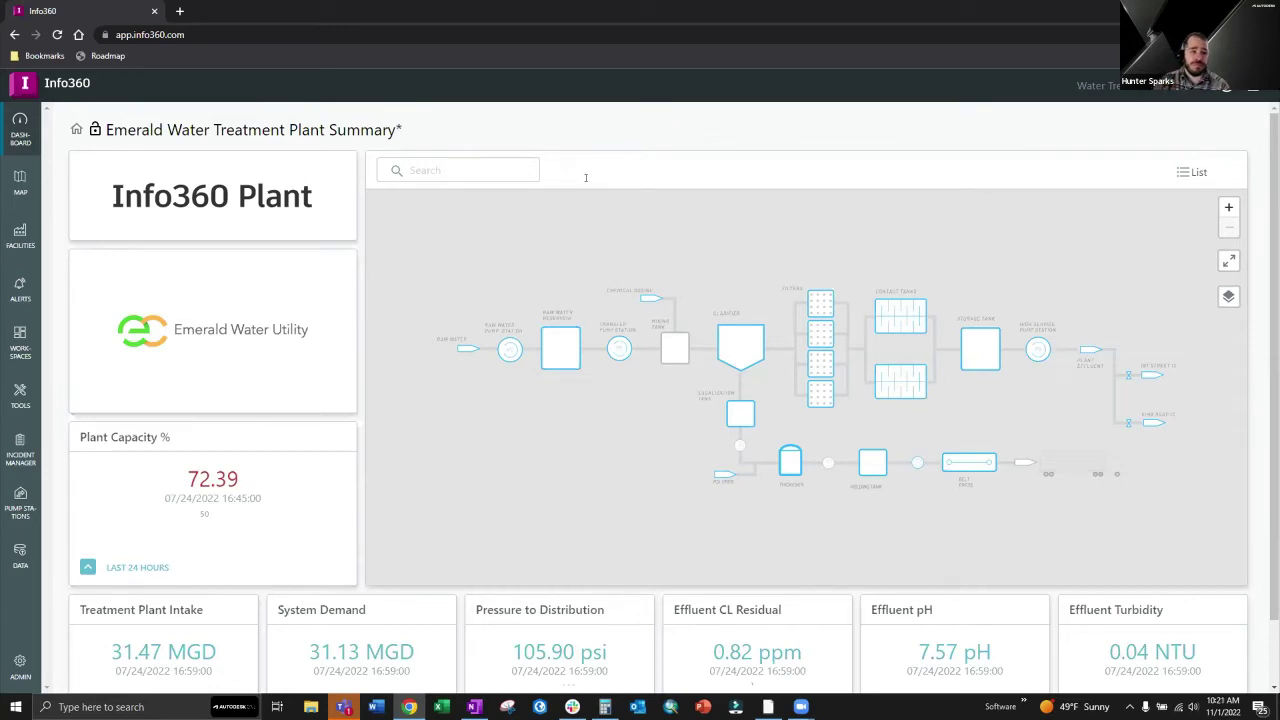
click(36, 178)
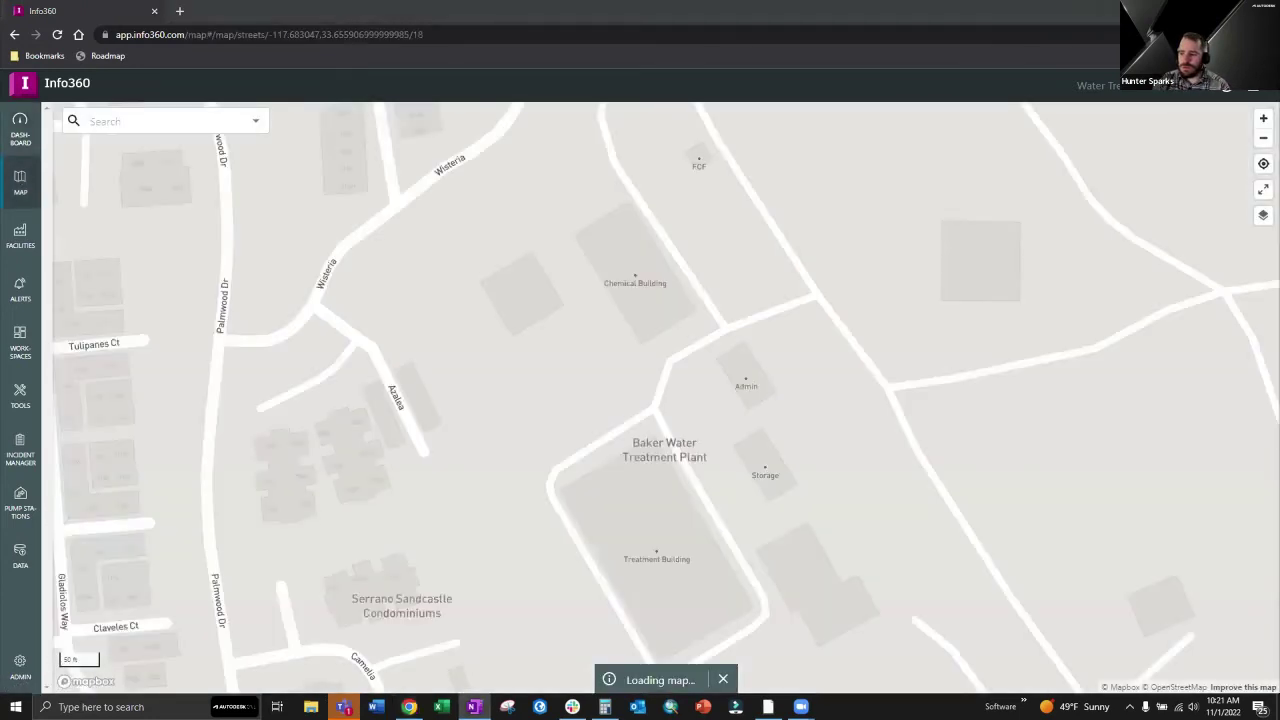
scroll(689, 374, down, 3)
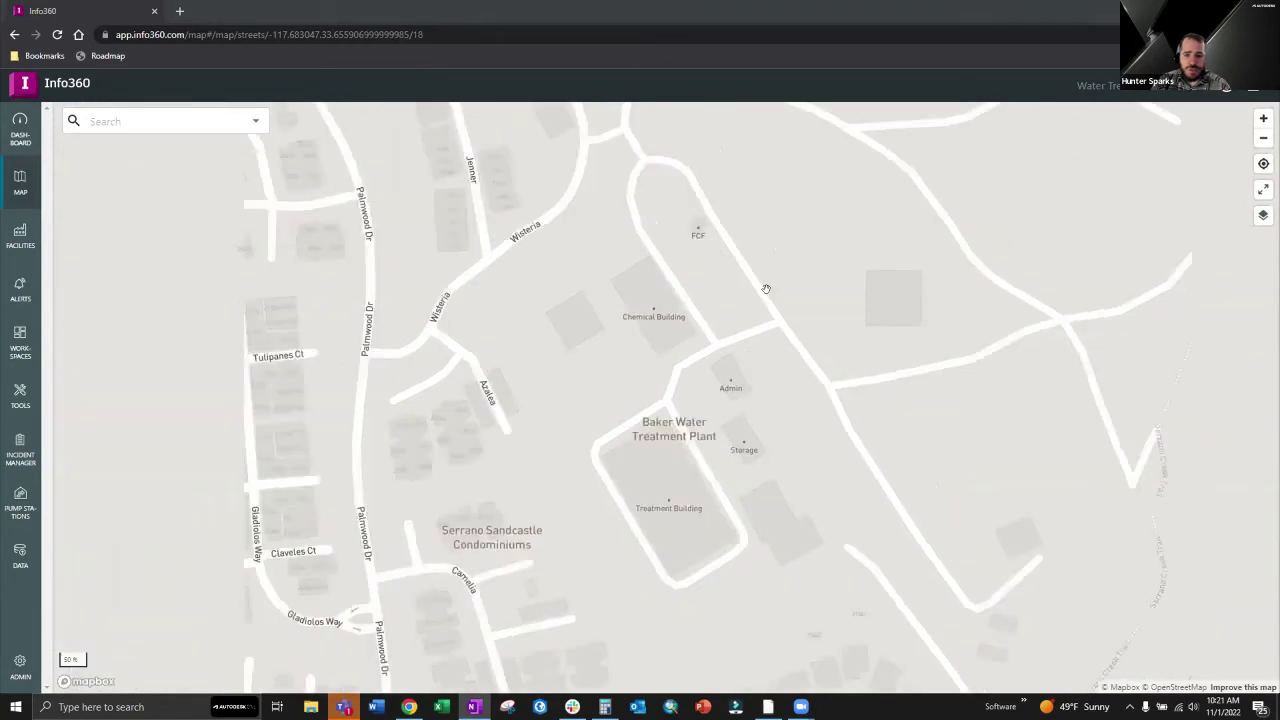
drag(667, 375, 631, 400)
scroll(631, 400, down, 1)
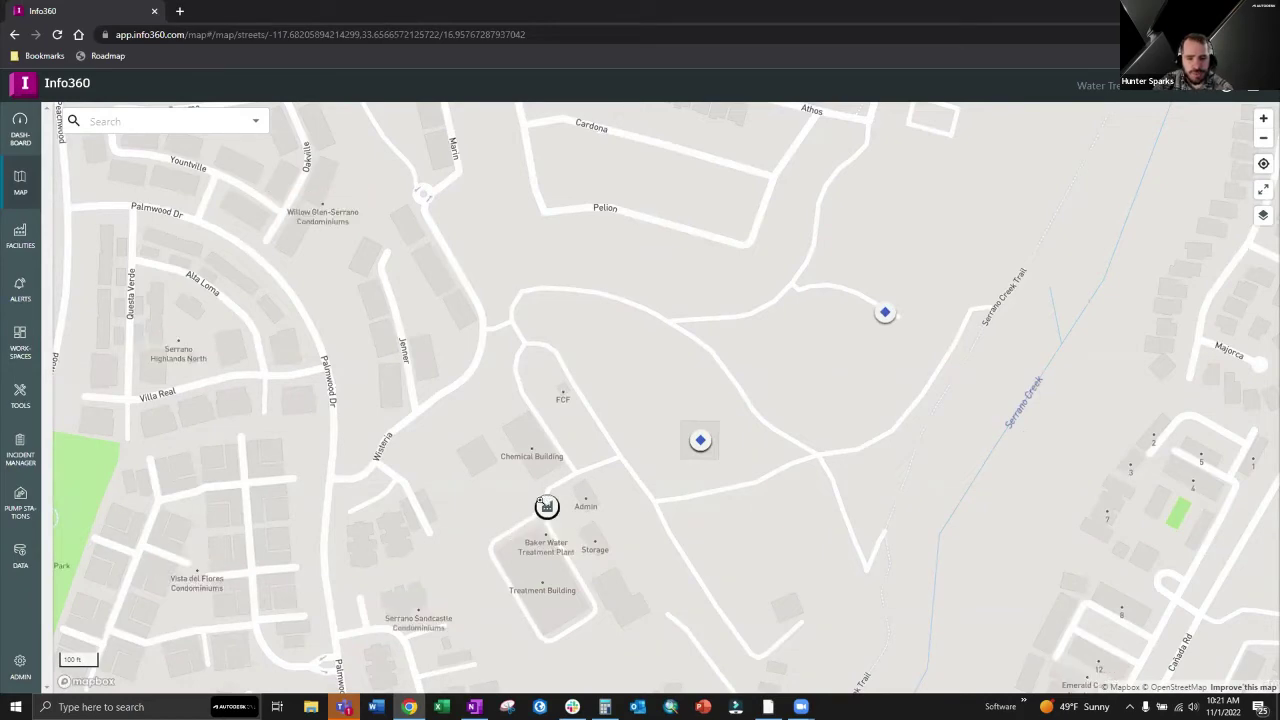
click(546, 507)
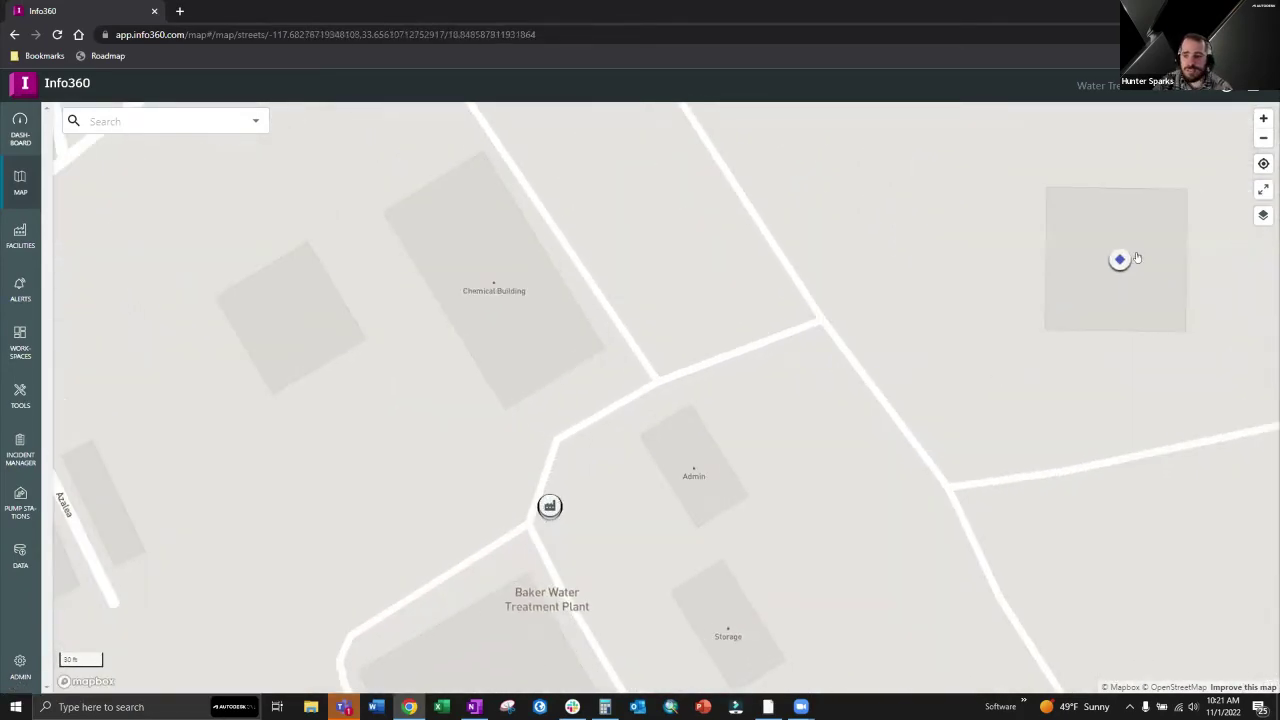
View the historical chart of the Storage Tank Fill Level sensor from the tank's map marker, and close it.
click(1116, 263)
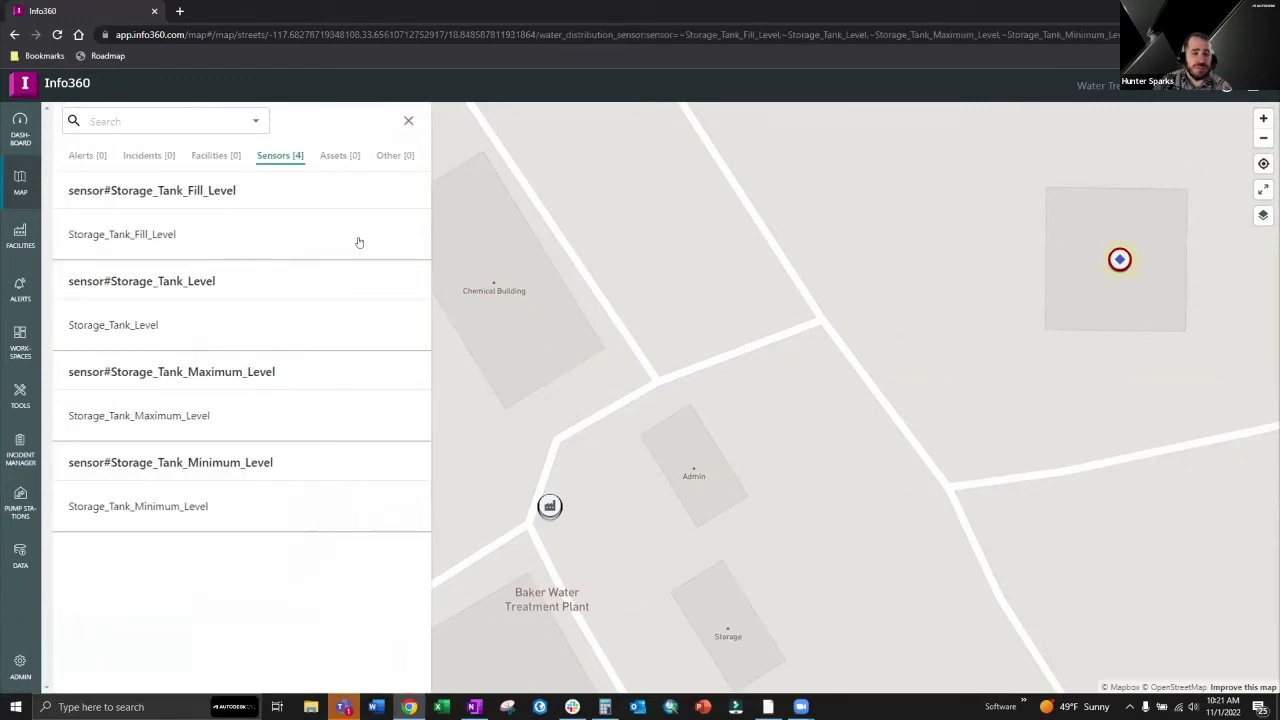
click(196, 240)
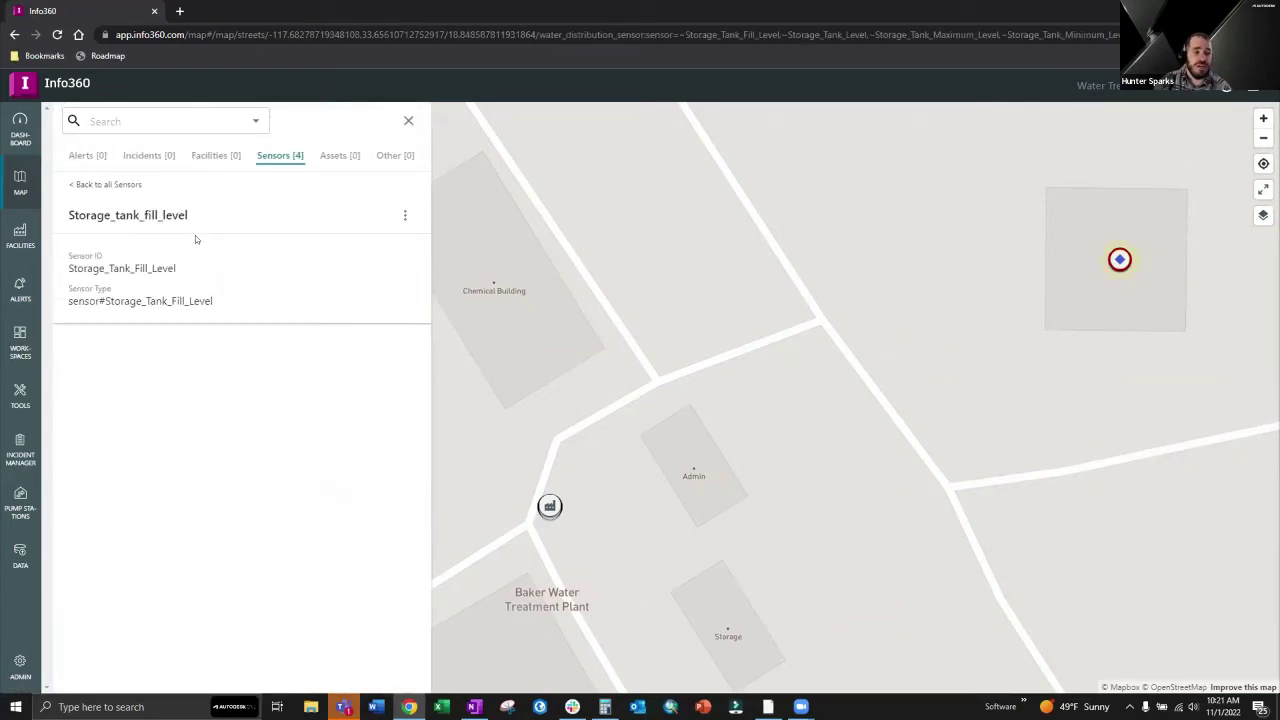
click(405, 215)
click(372, 215)
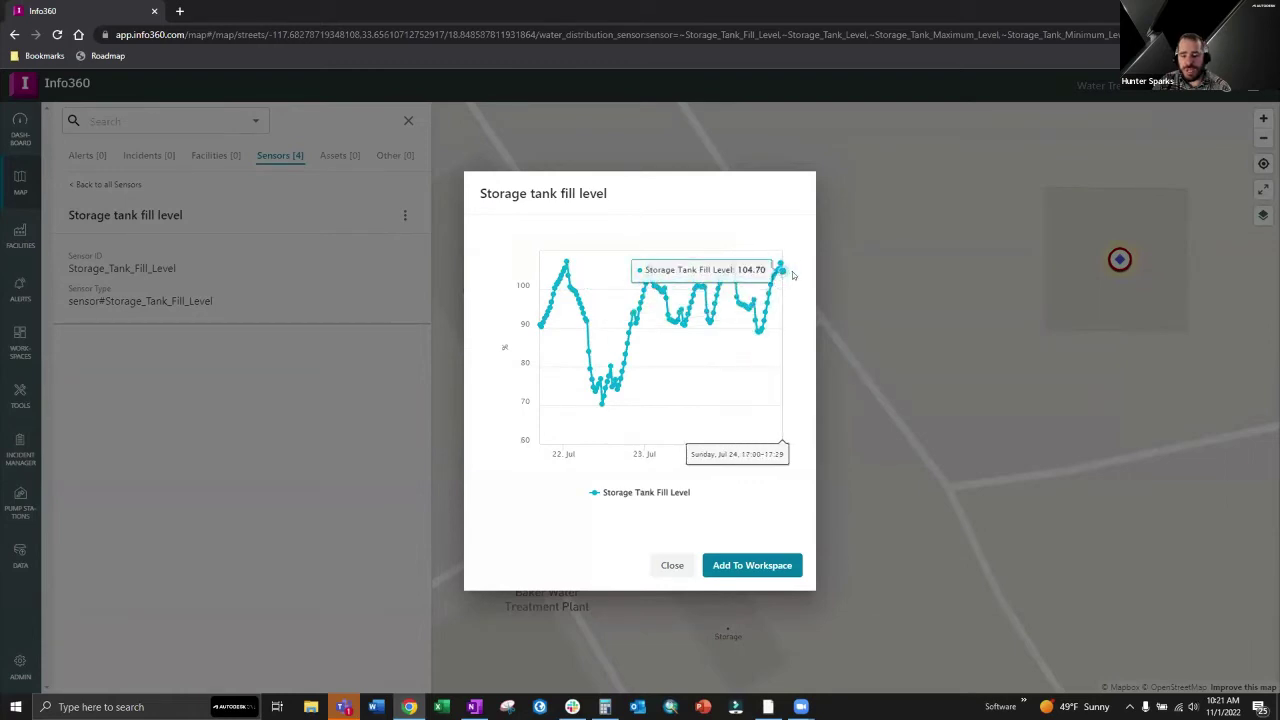
click(671, 564)
View the historical chart of the Raw Water Fill Level sensor from the marker near Serrano Creek Trail, and close it.
scroll(747, 466, down, 5)
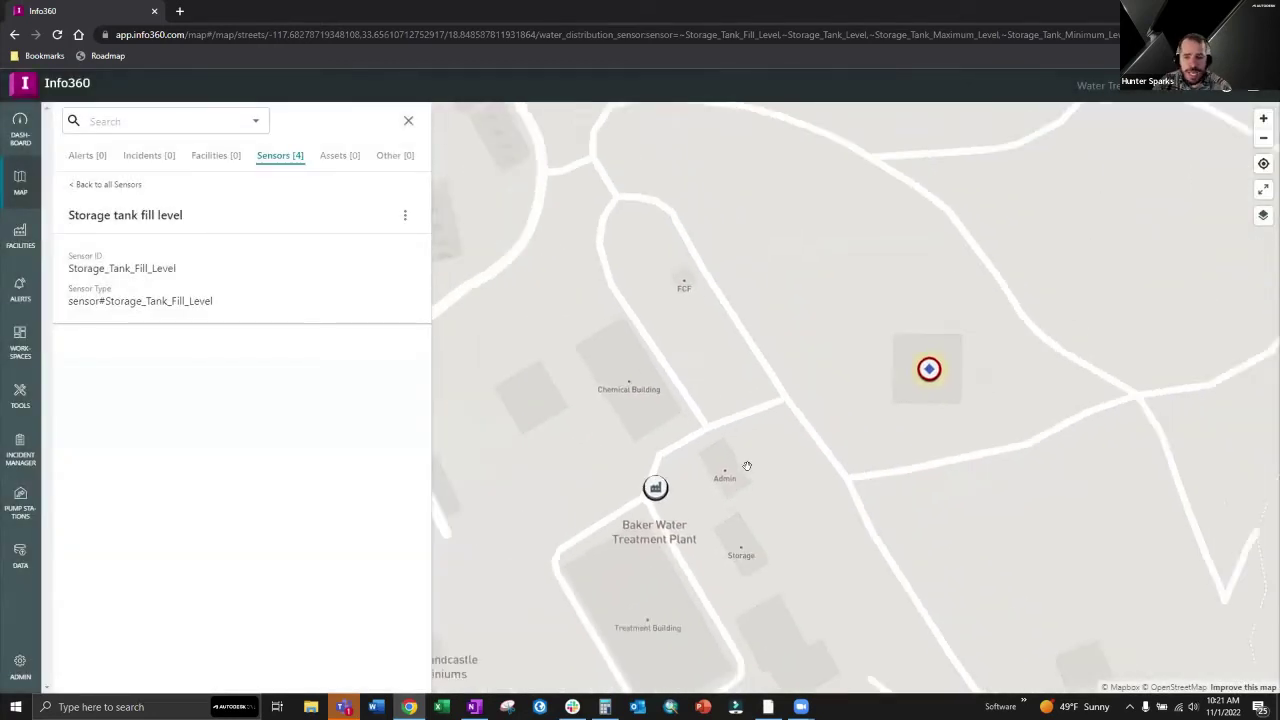
scroll(747, 466, down, 5)
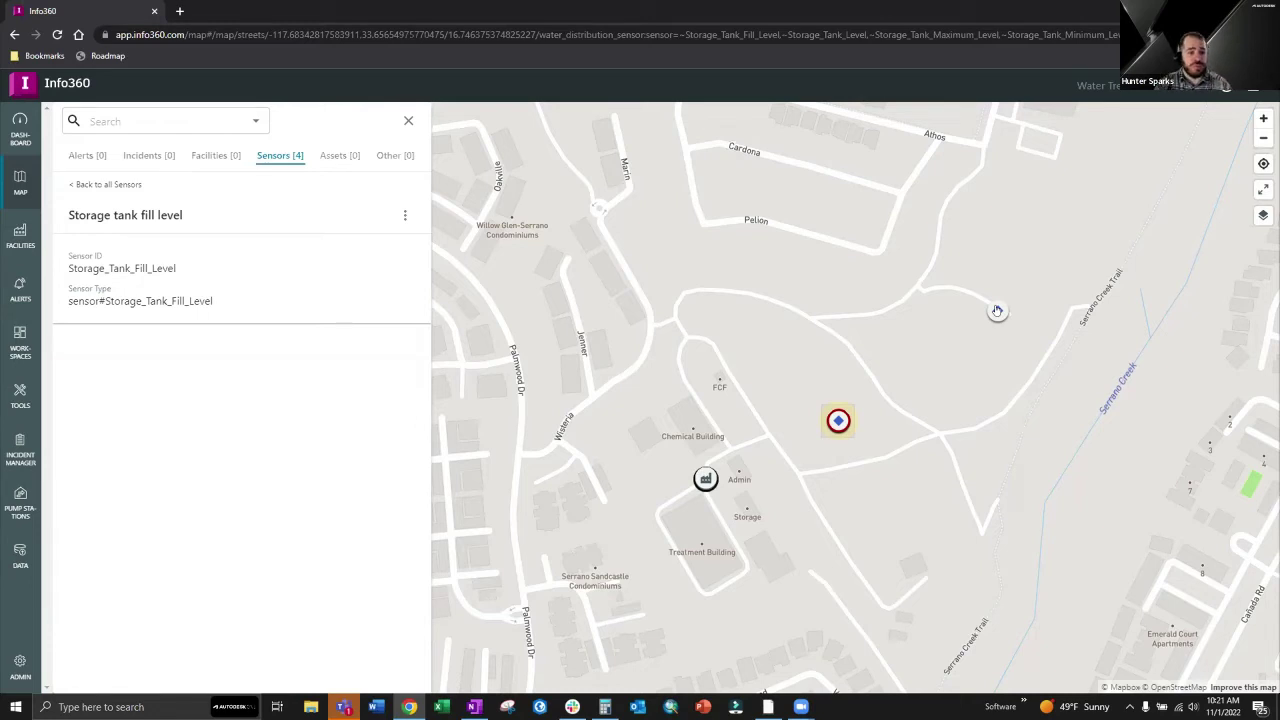
click(997, 311)
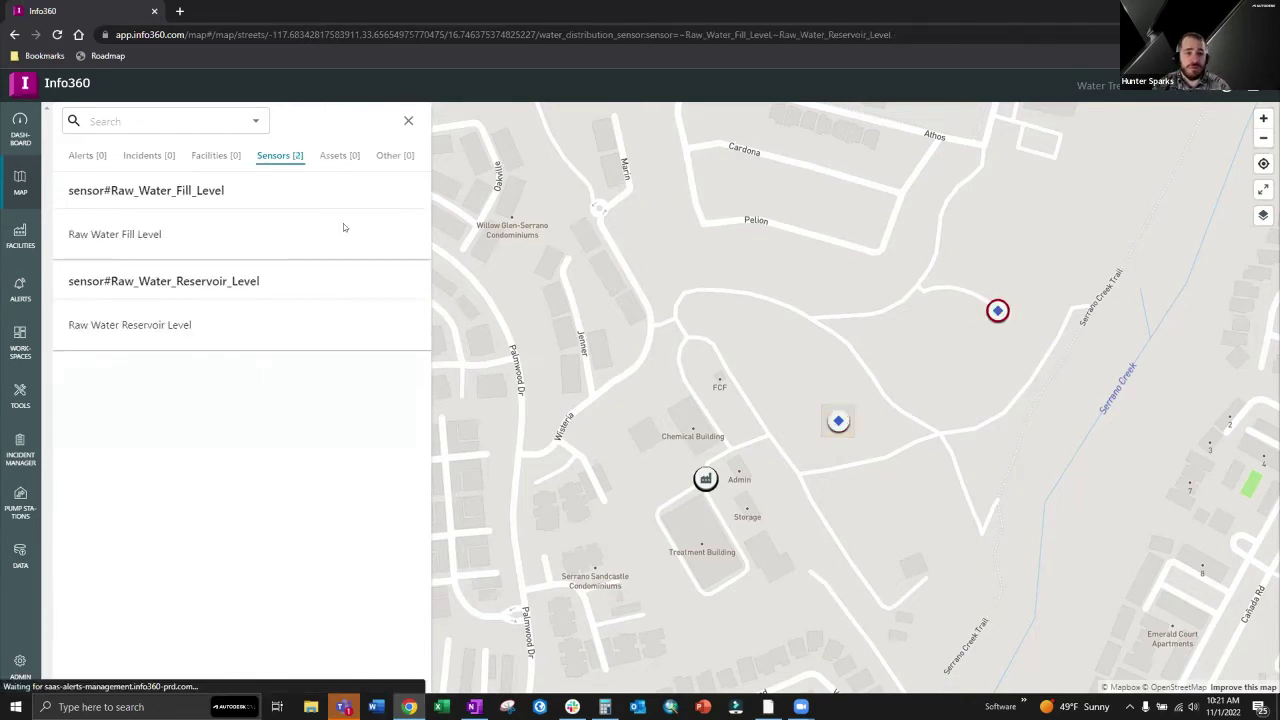
click(169, 229)
click(405, 215)
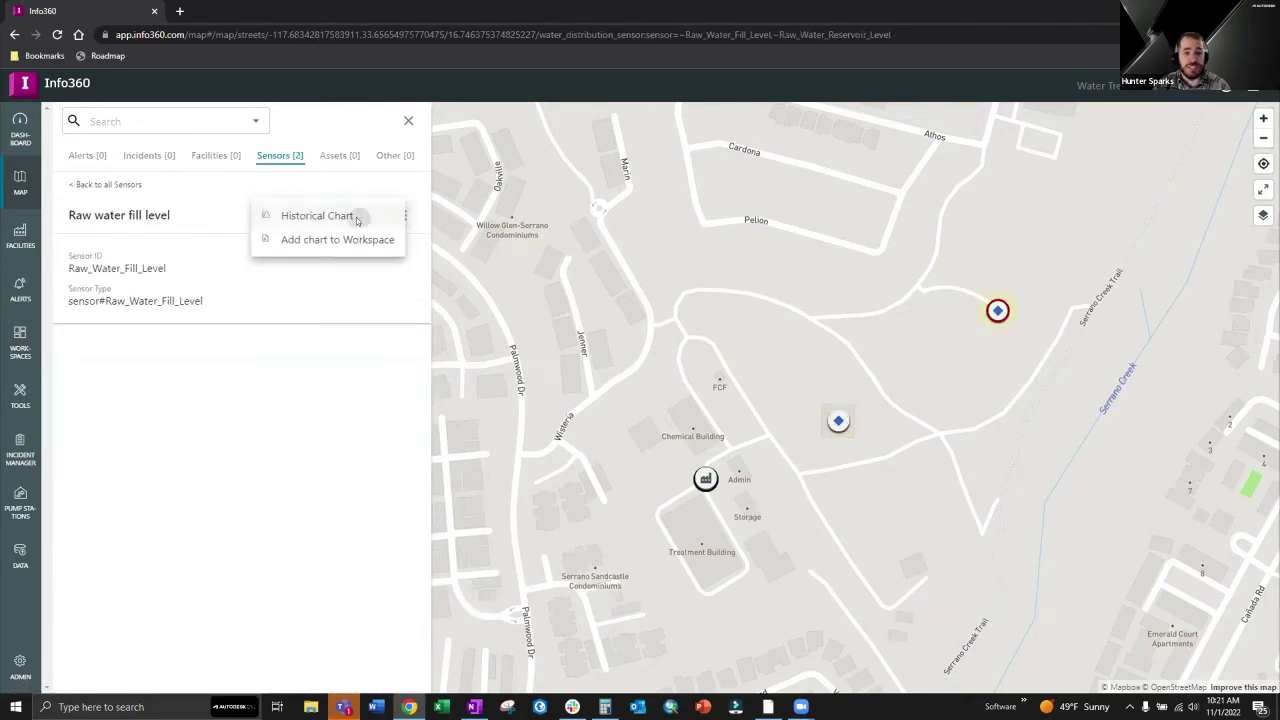
click(355, 216)
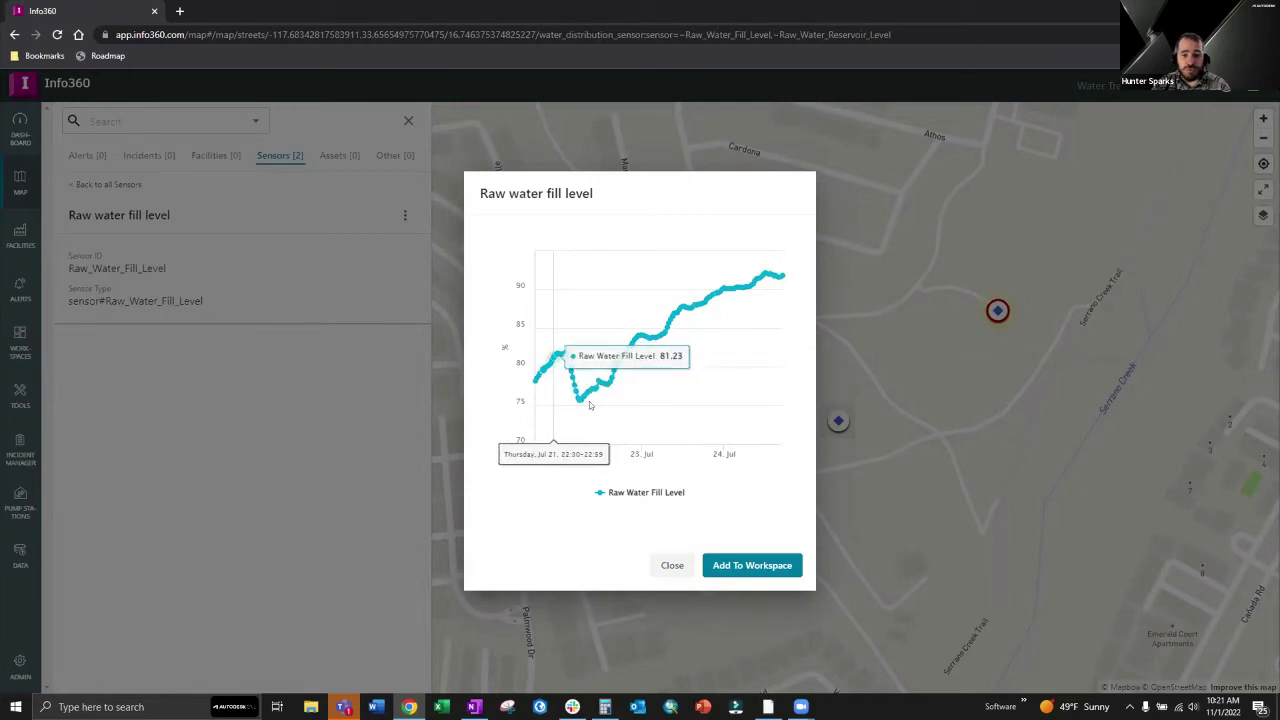
click(672, 563)
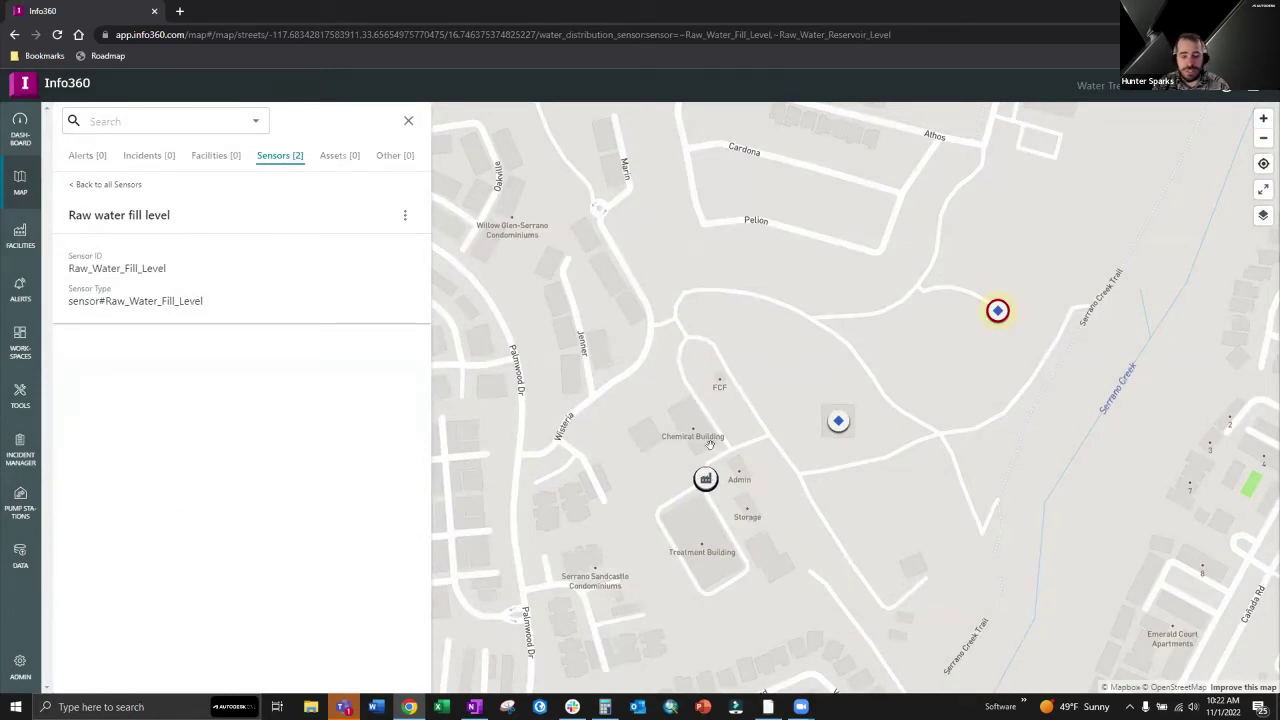
Try to select the Baker Water Treatment Plant facility marker on the map.
scroll(738, 455, down, 1)
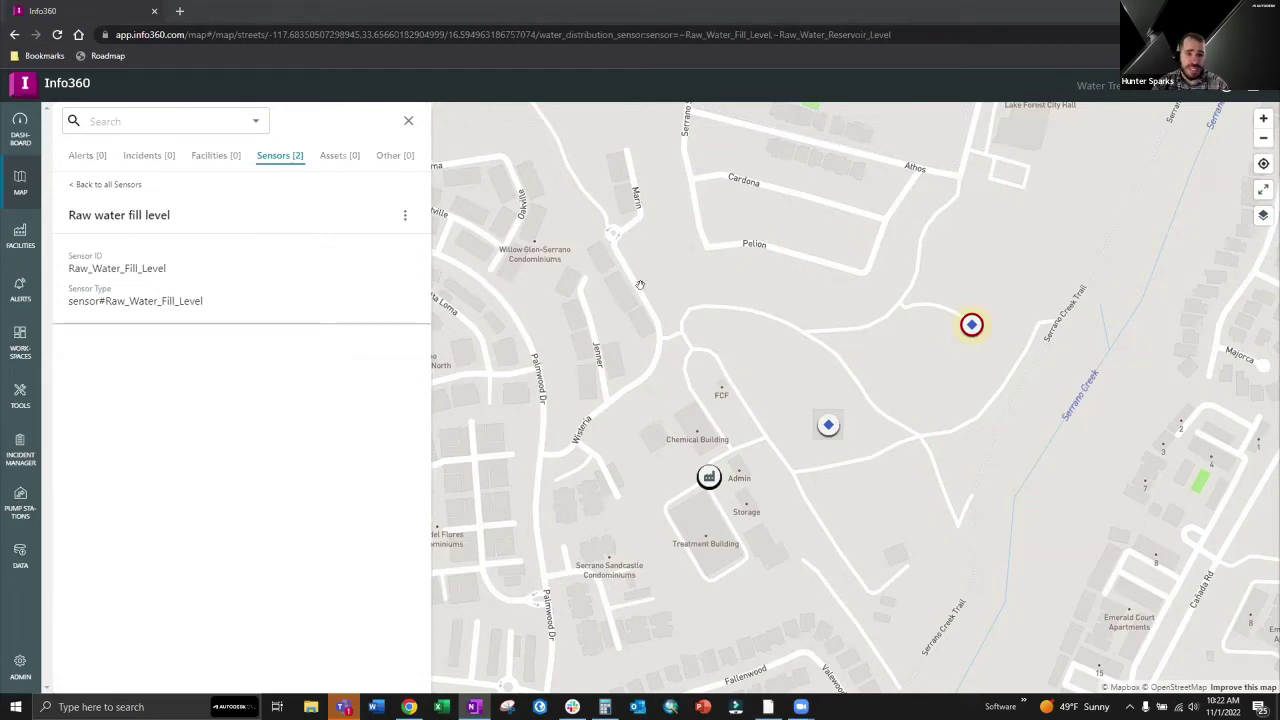
click(708, 476)
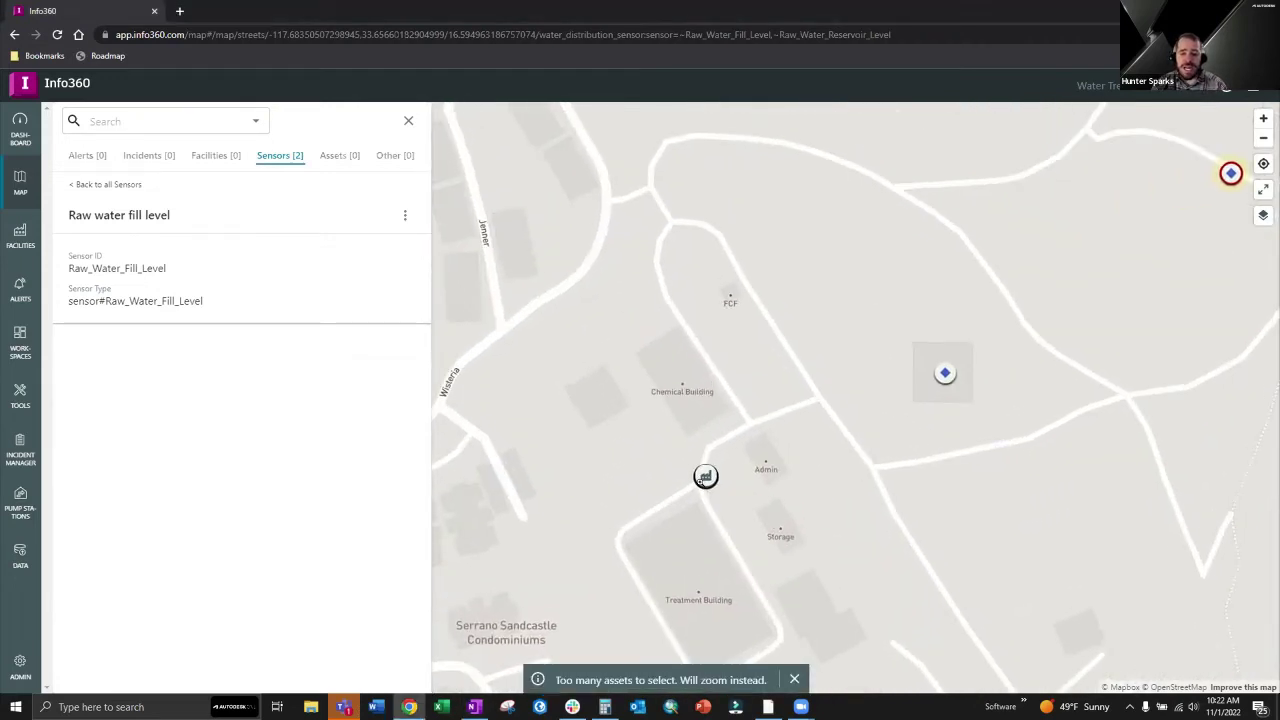
Leave the map for the facilities list and open the Chemical facility.
click(706, 477)
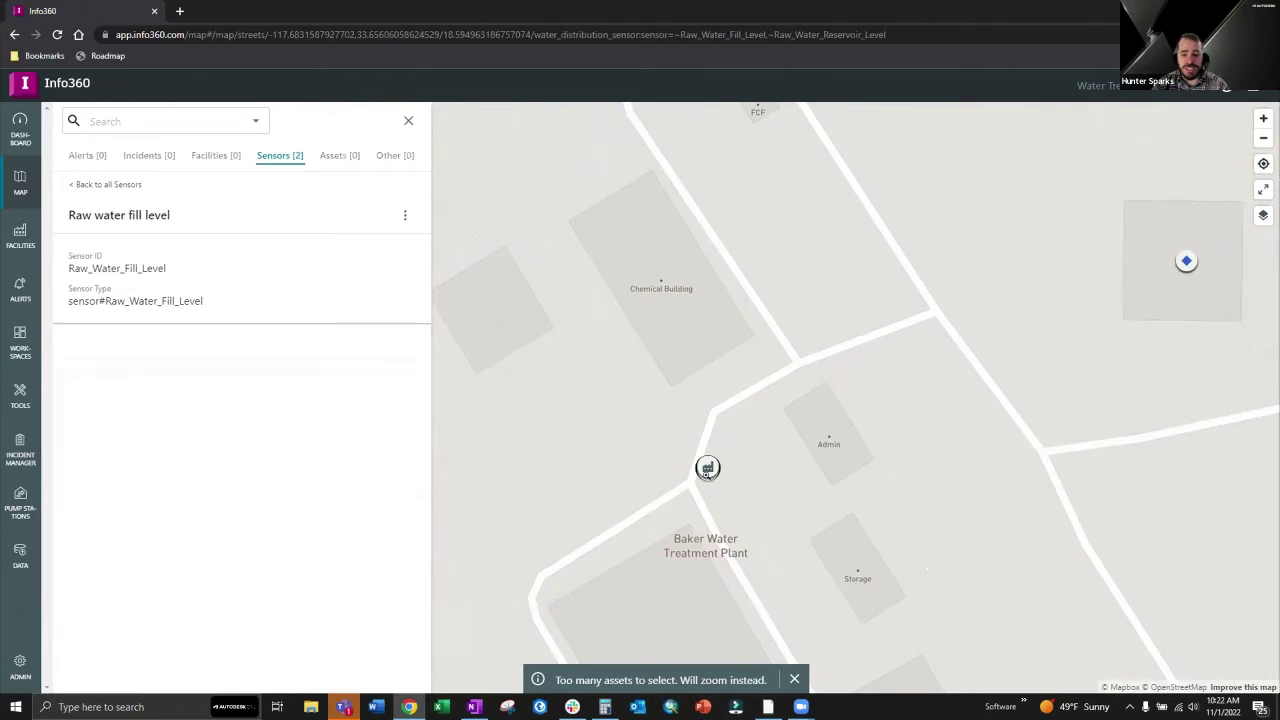
scroll(806, 491, down, 3)
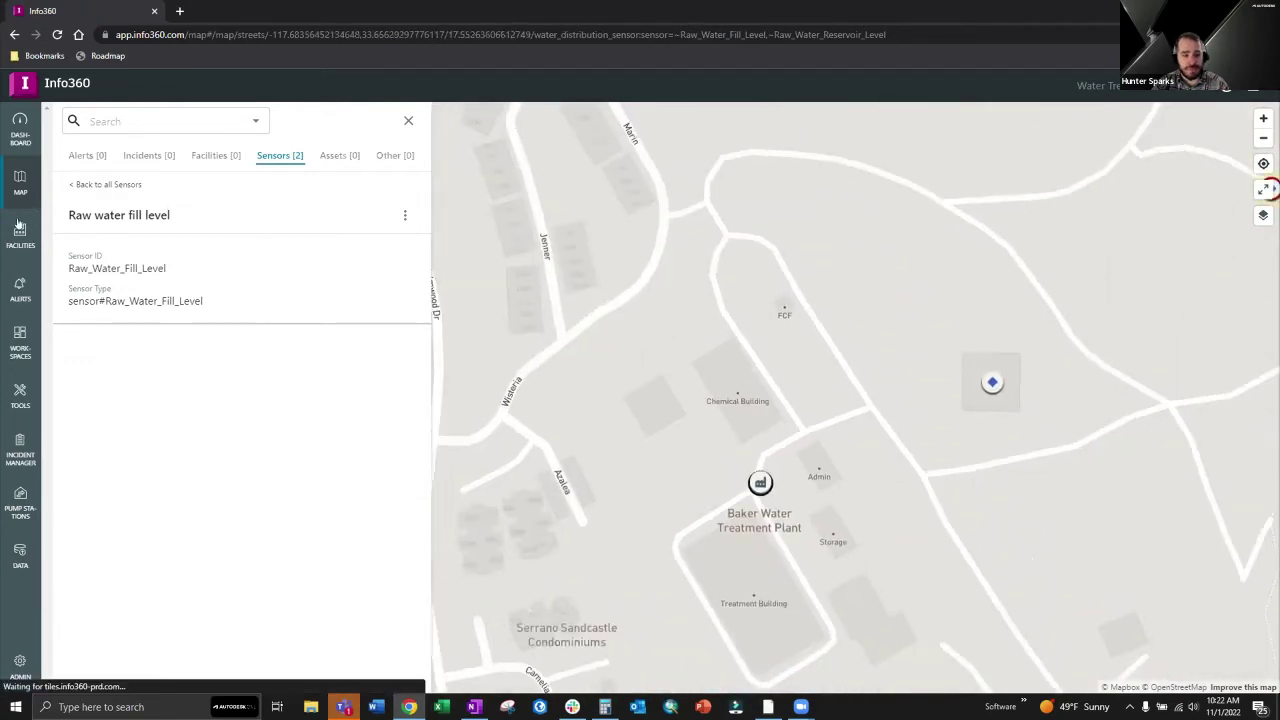
click(19, 230)
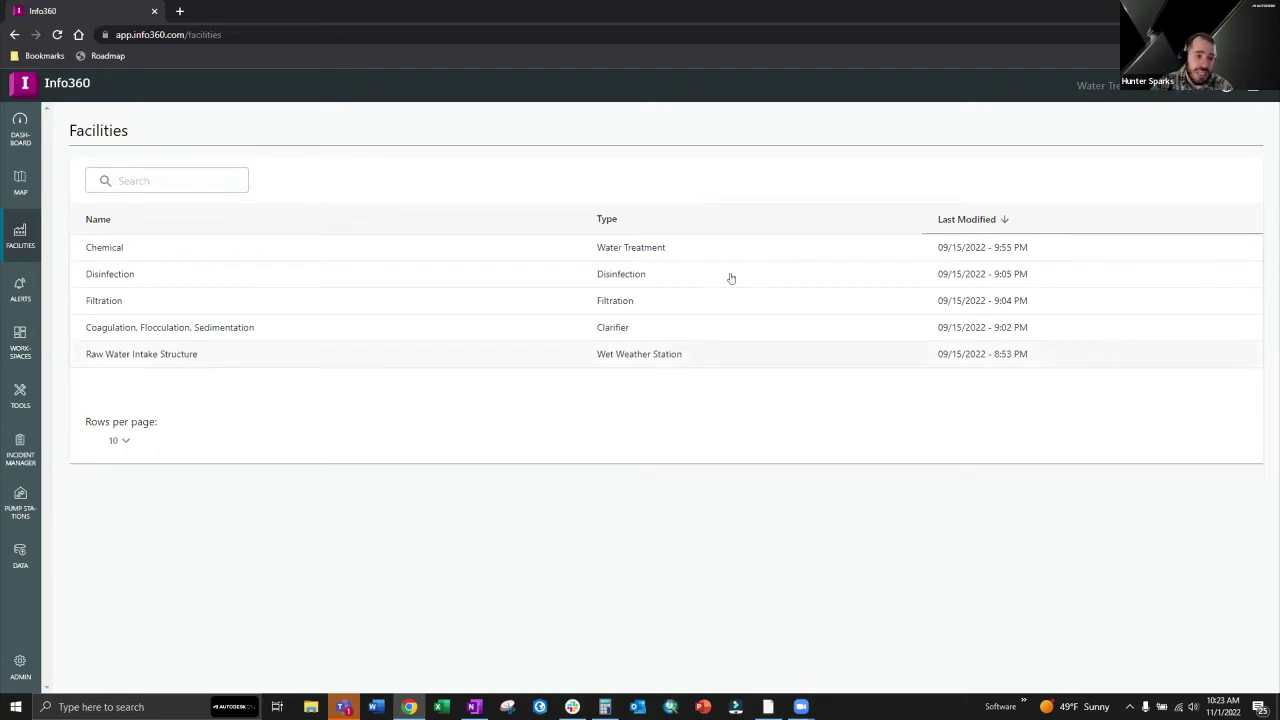
click(232, 249)
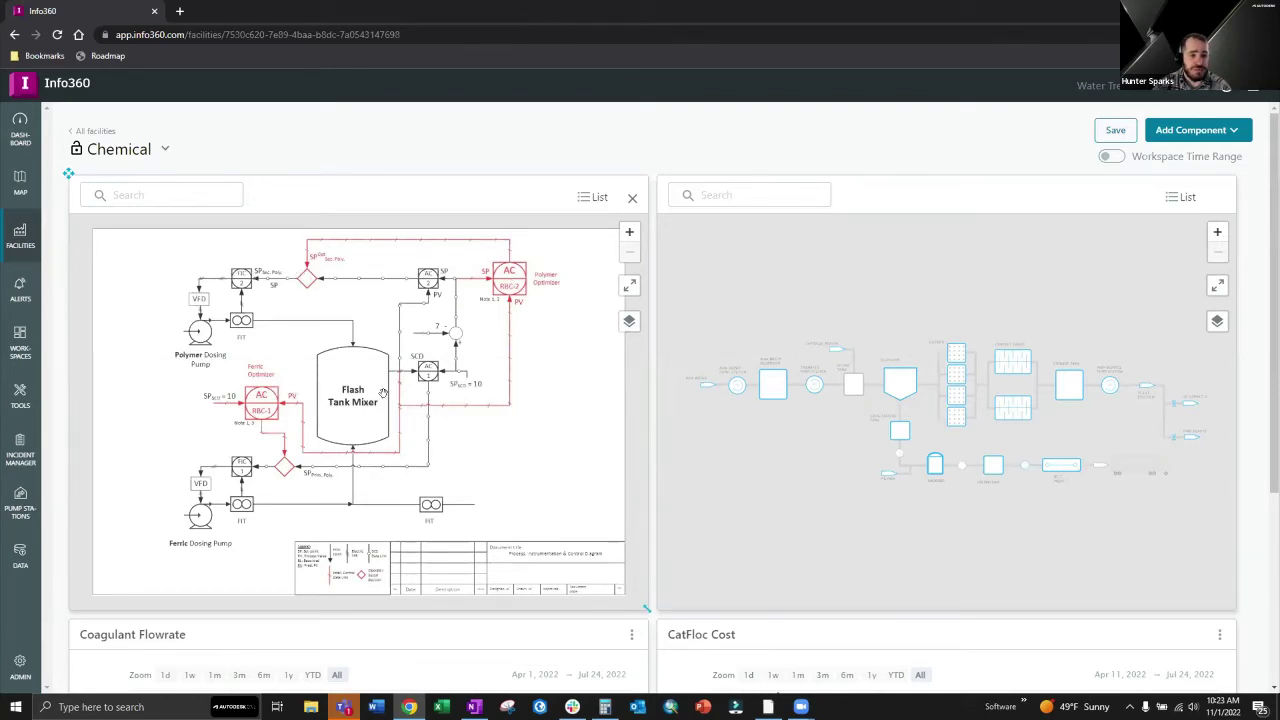
Create a combined historical chart of Mixing Basin pH Lab and Polymer Pump Feed Rate from the Flash Tank Mixer on the process diagram.
click(352, 396)
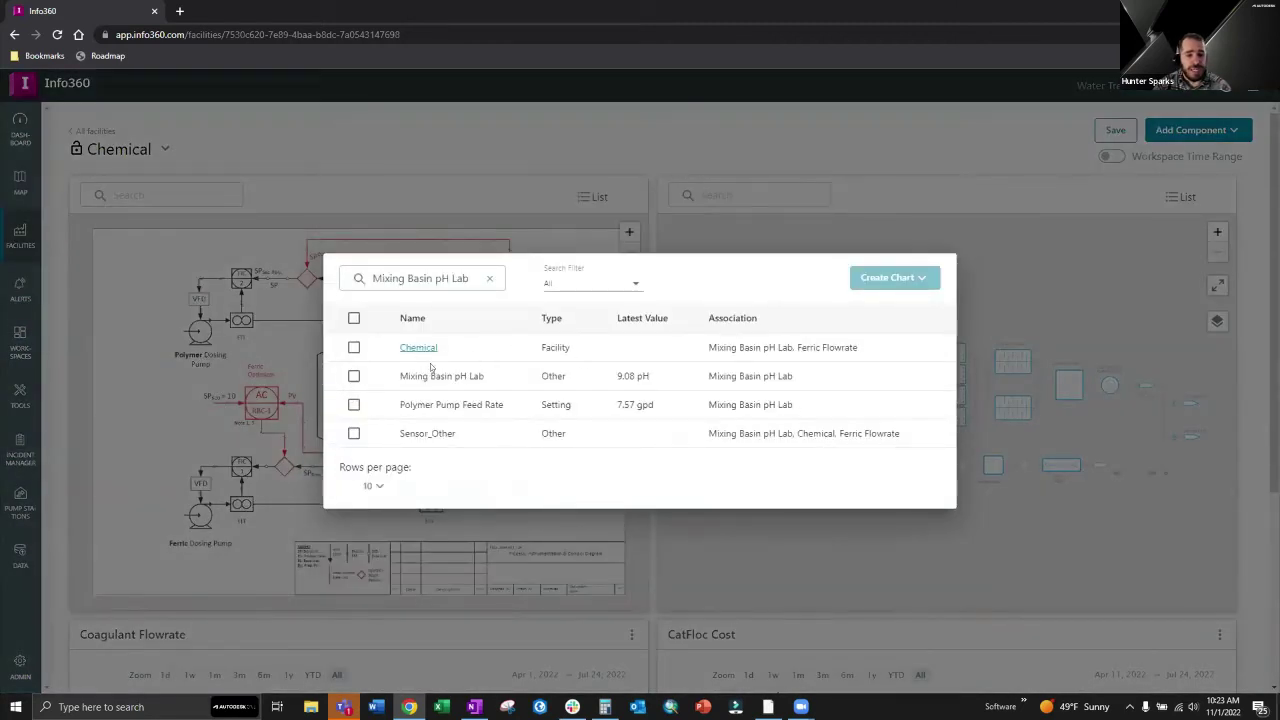
click(353, 404)
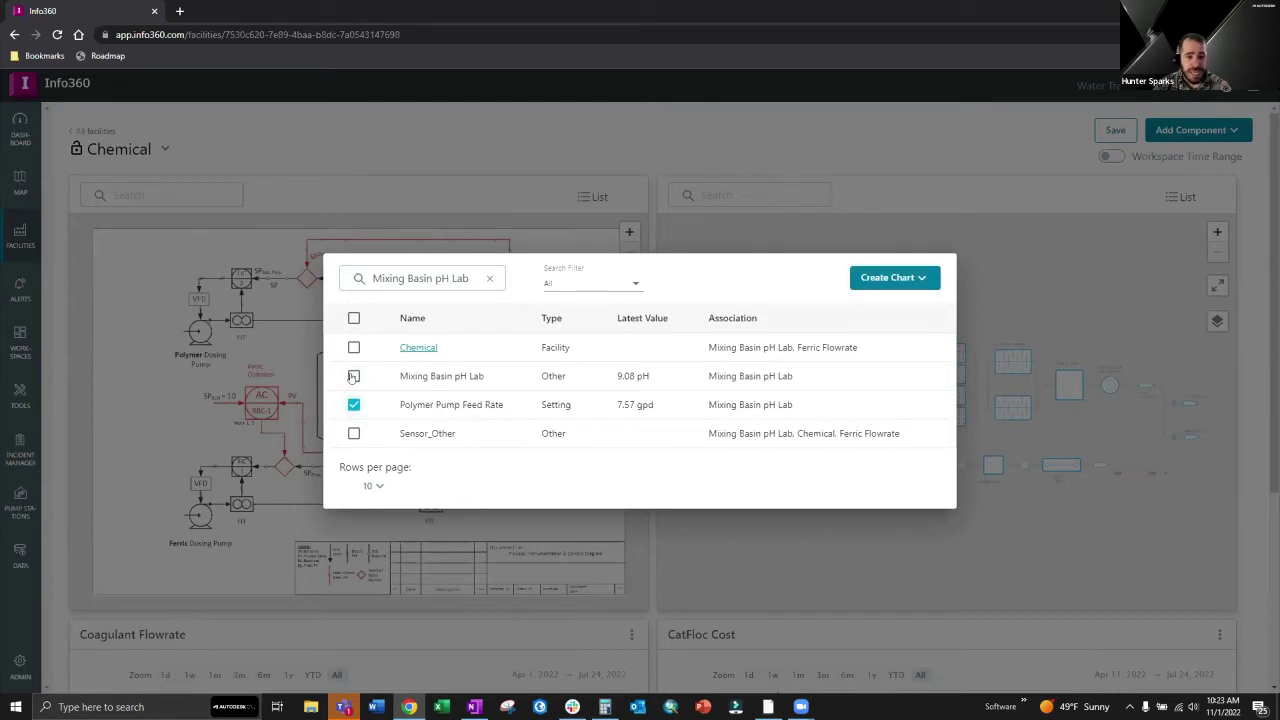
click(353, 376)
click(912, 277)
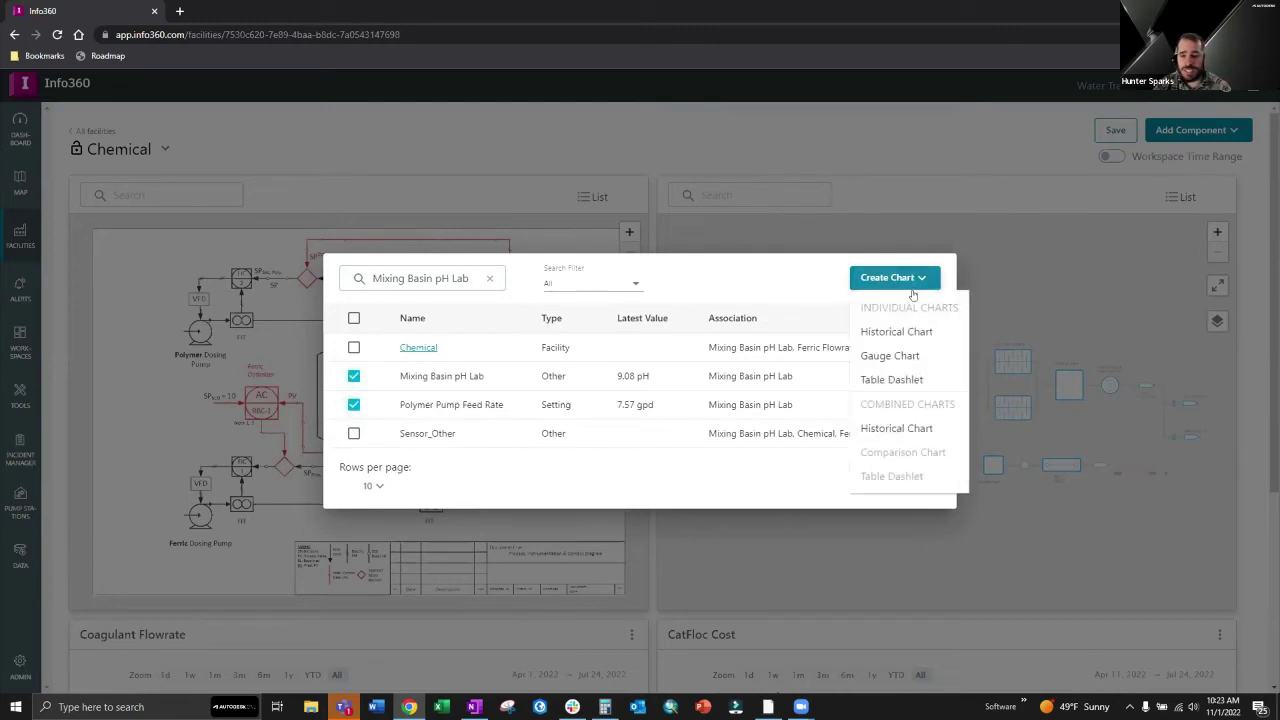
click(896, 428)
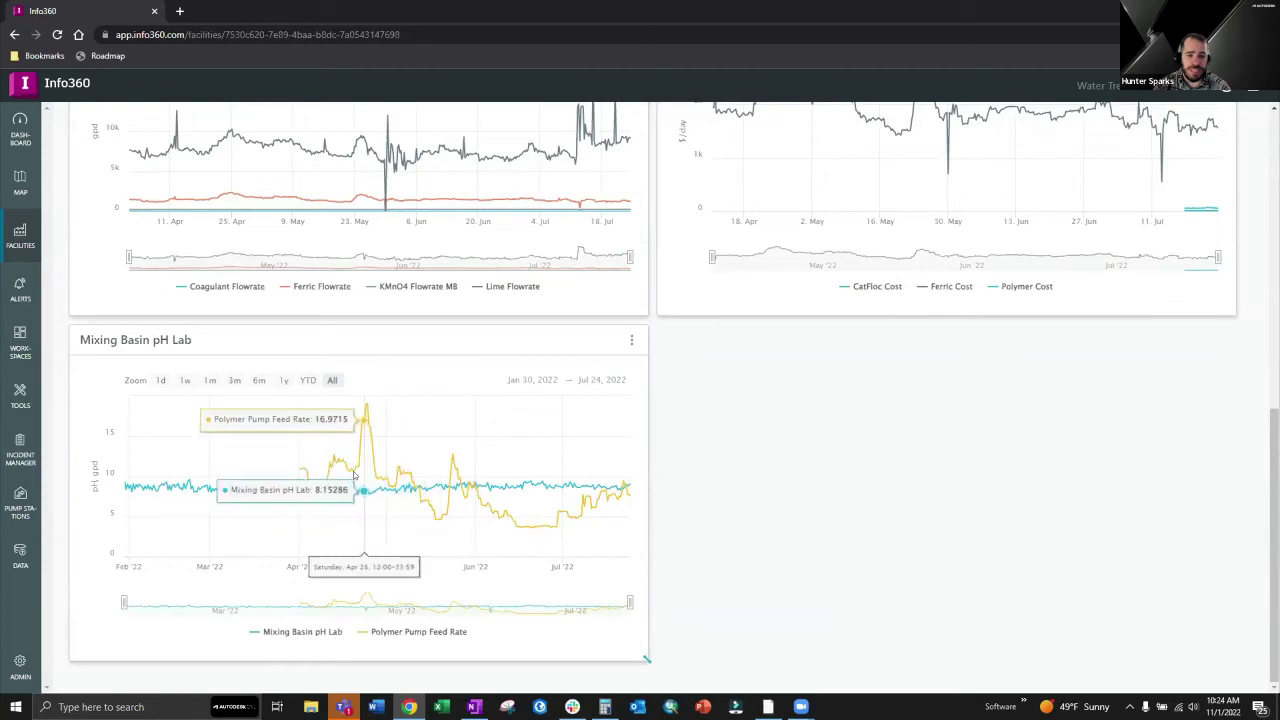
Return from the Chemical facility to the list of all facilities, discarding the unsaved changes.
scroll(517, 480, up, 4)
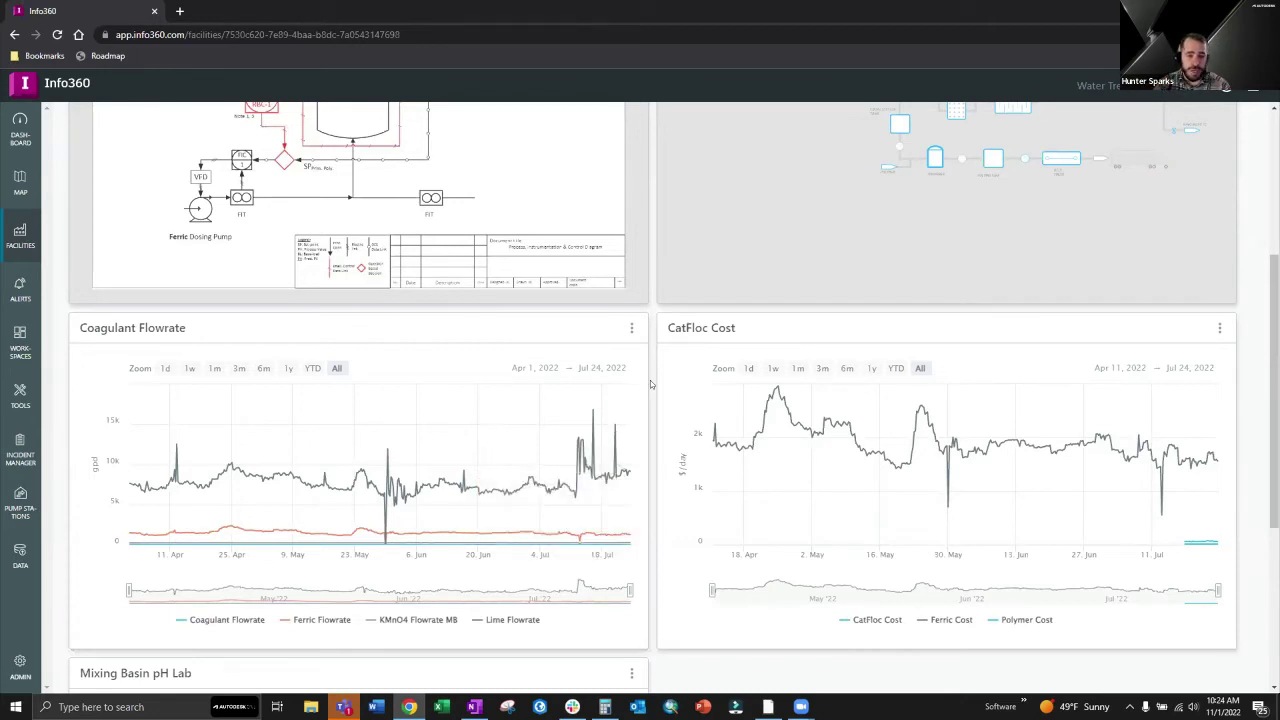
scroll(650, 380, up, 3)
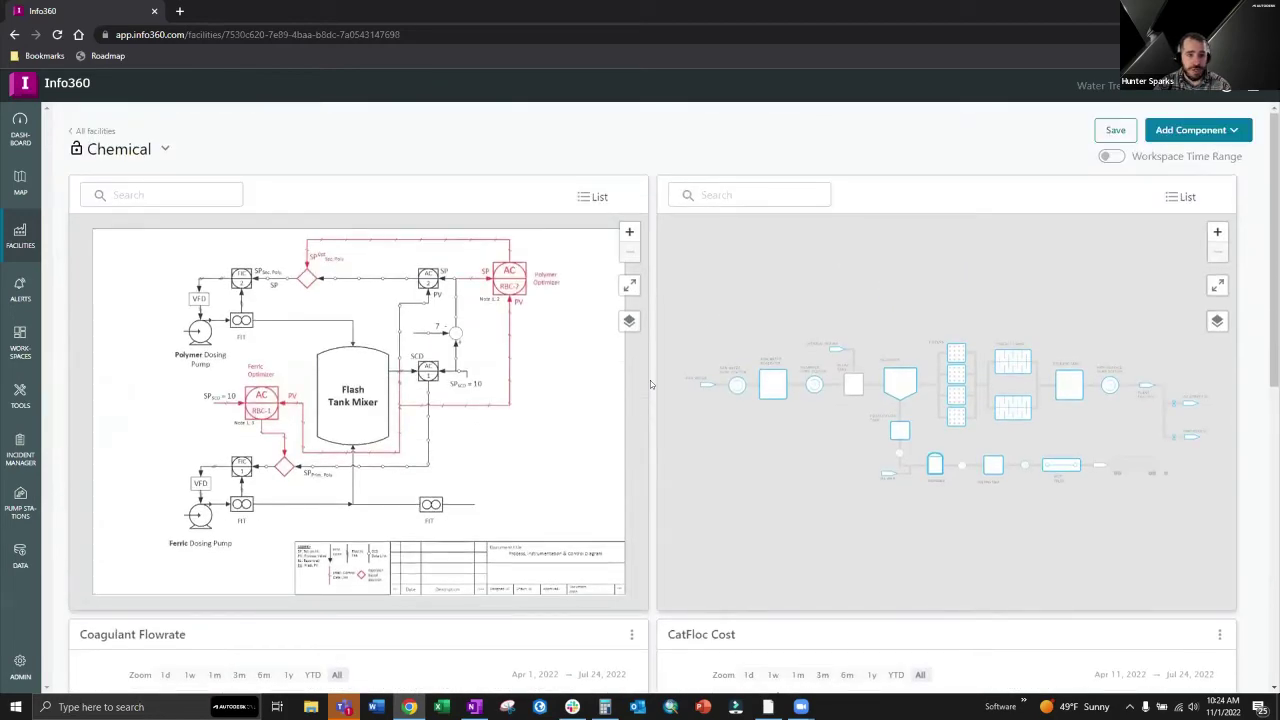
click(93, 131)
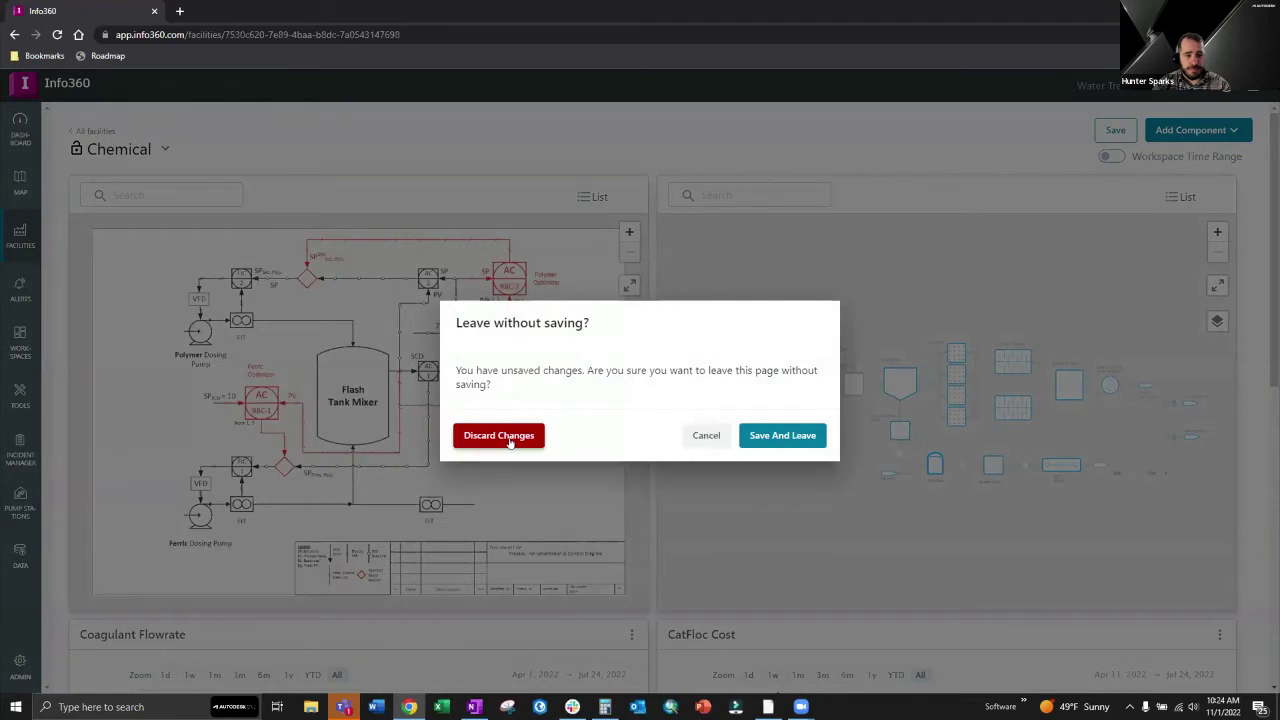
click(509, 438)
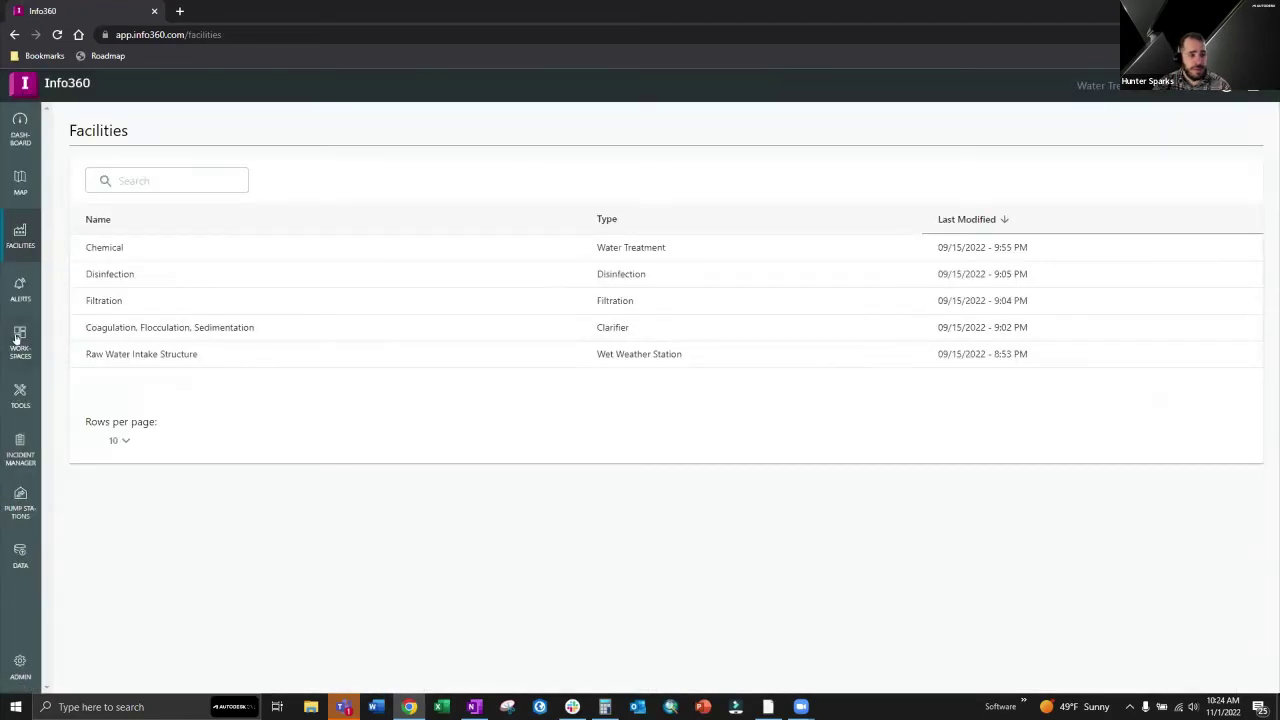
Open the workspace described as Component & Tool Overview from the workspaces list.
click(18, 340)
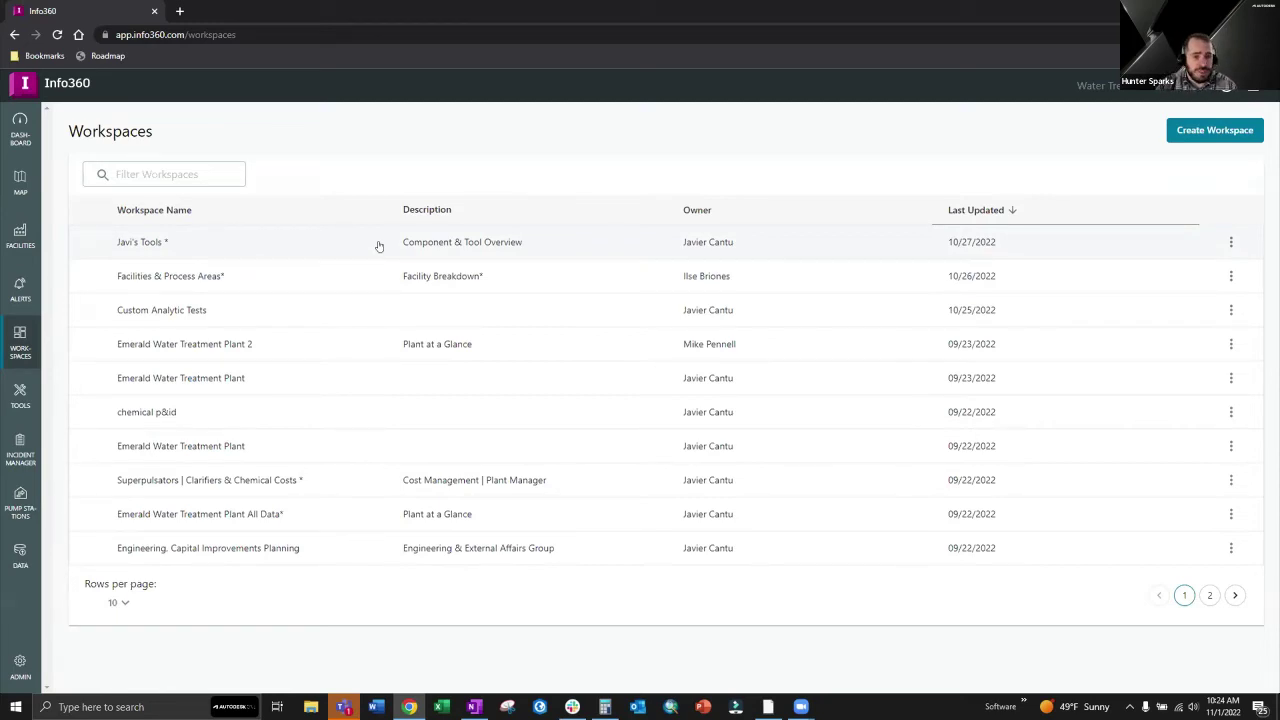
click(378, 244)
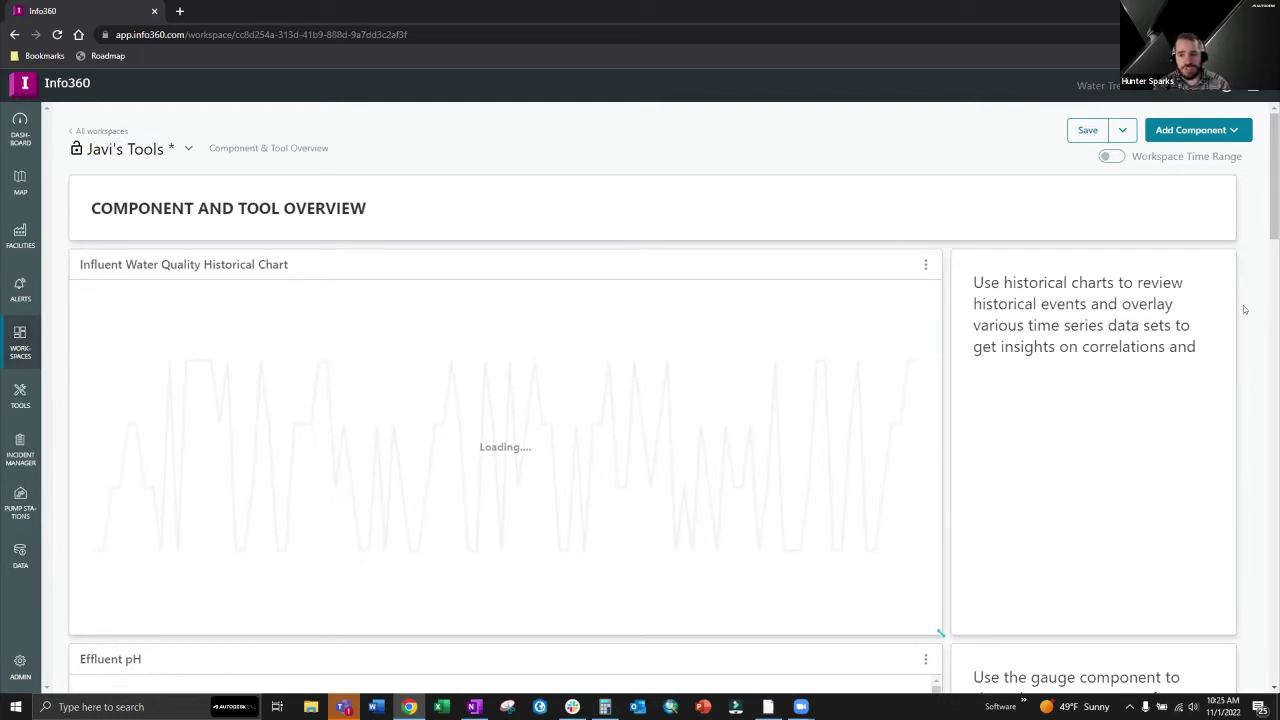
scroll(1244, 309, down, 1)
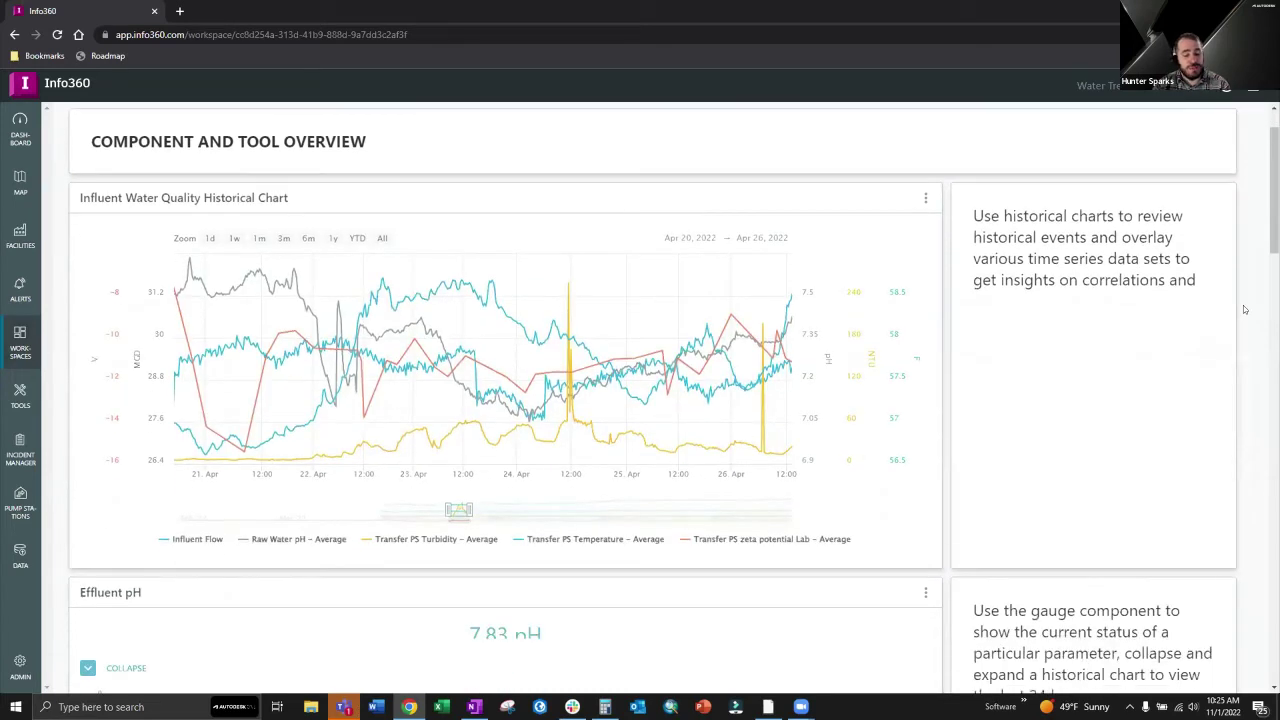
Examine the Influent Water Quality Historical Chart and its configuration and download options.
scroll(1244, 309, down, 1)
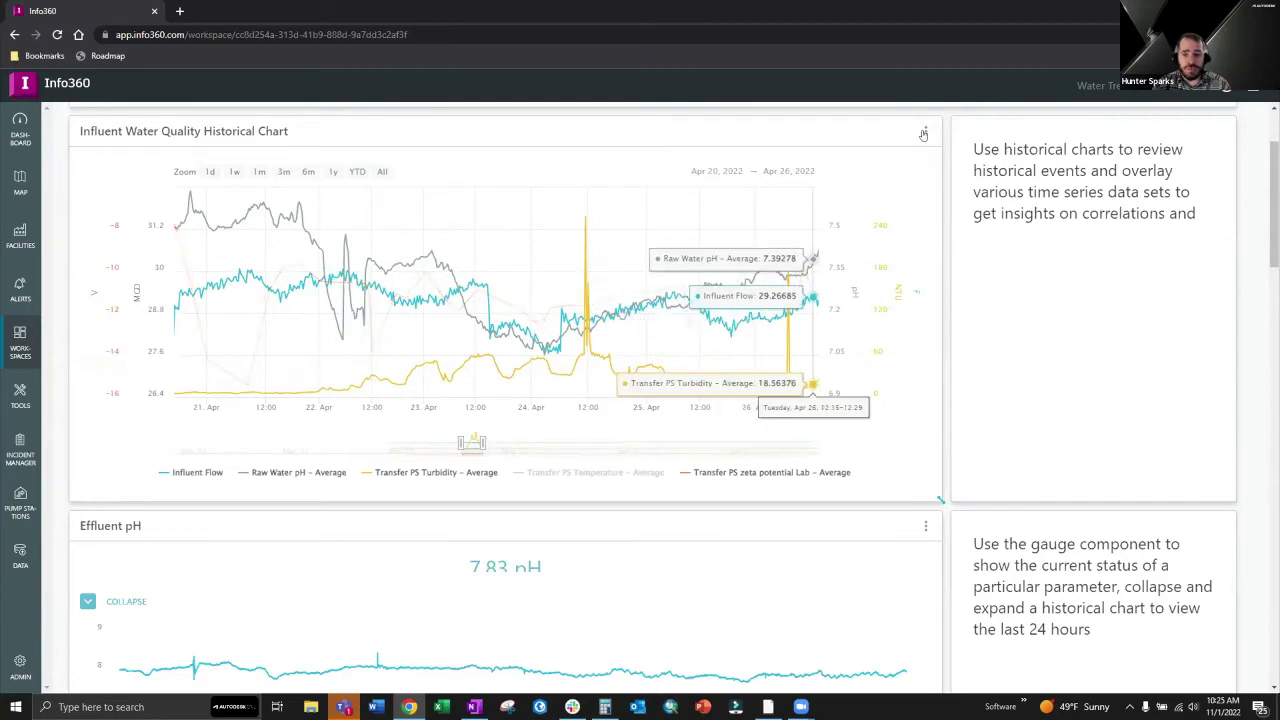
click(924, 133)
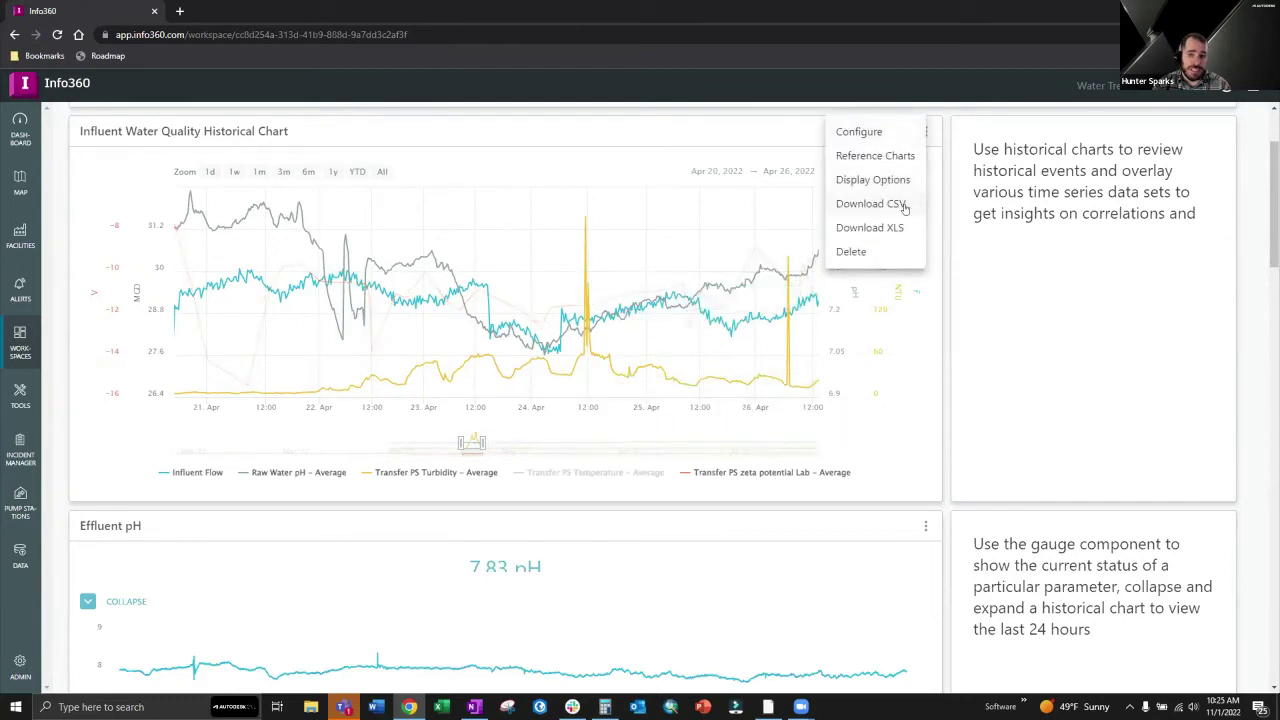
click(1252, 175)
Expand the Effluent pH gauge's last 24 hours chart and collapse it back to the gauge.
scroll(1252, 175, down, 1)
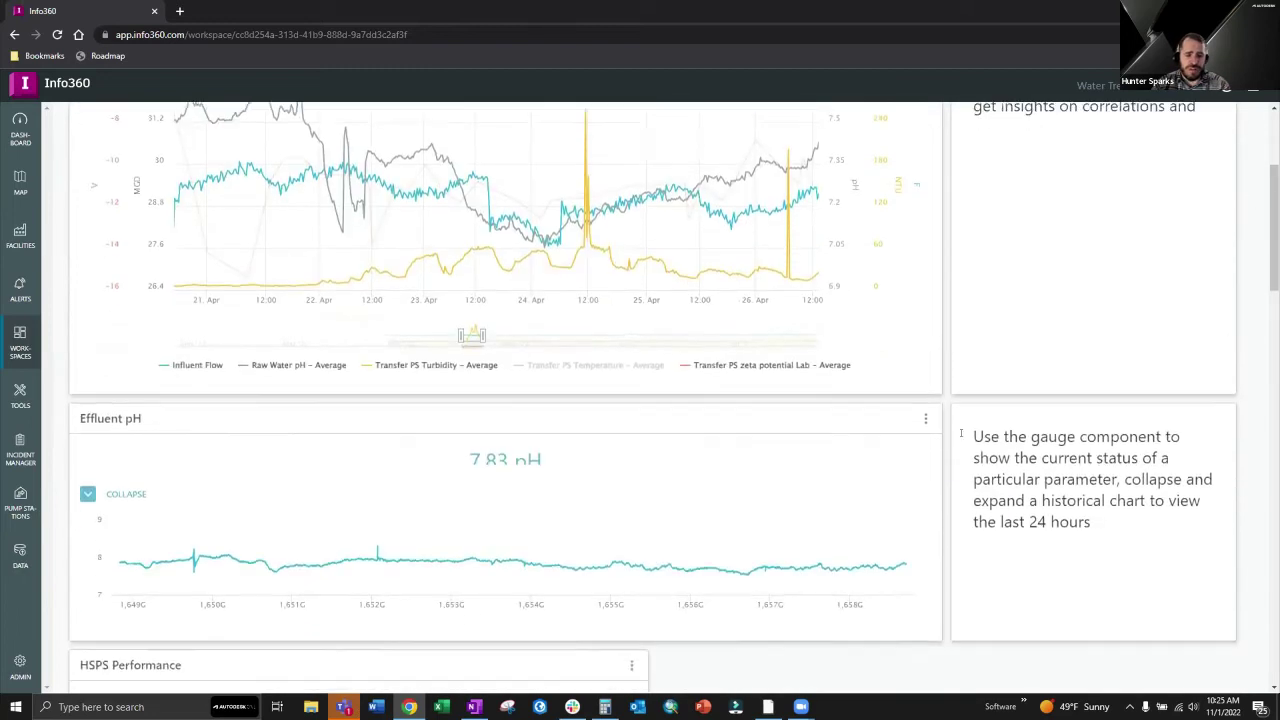
click(88, 467)
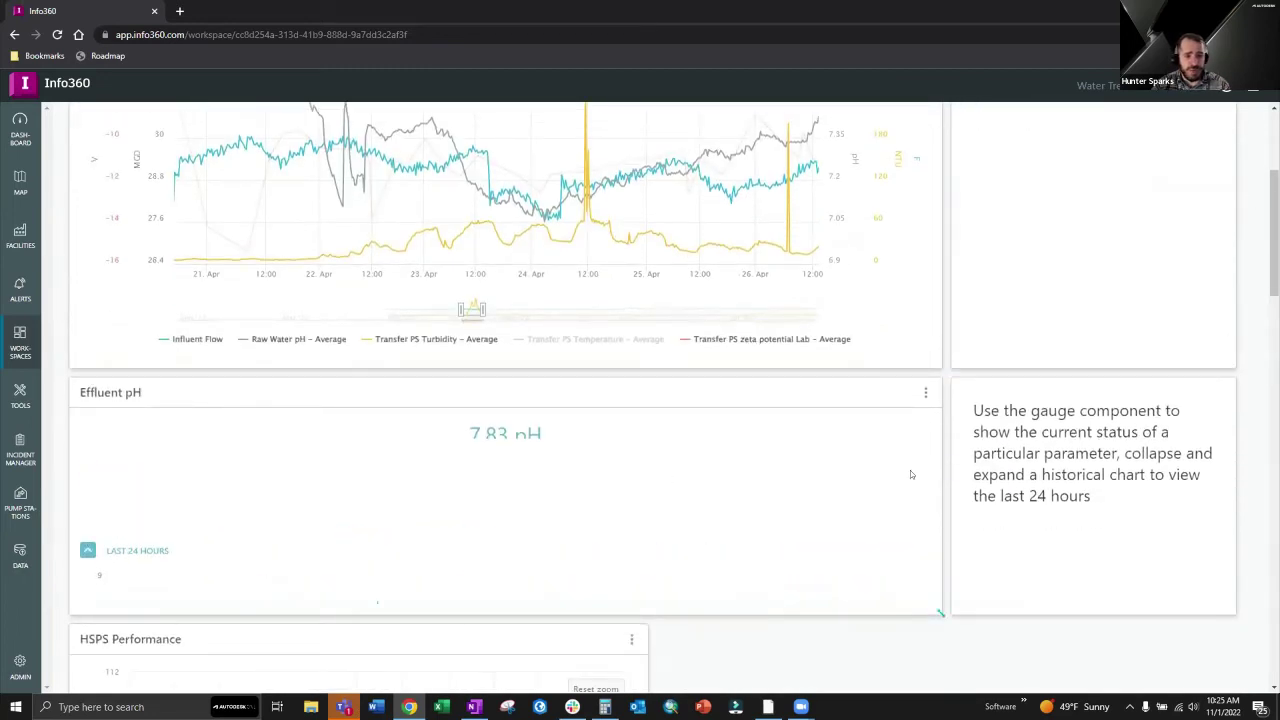
scroll(1243, 426, down, 1)
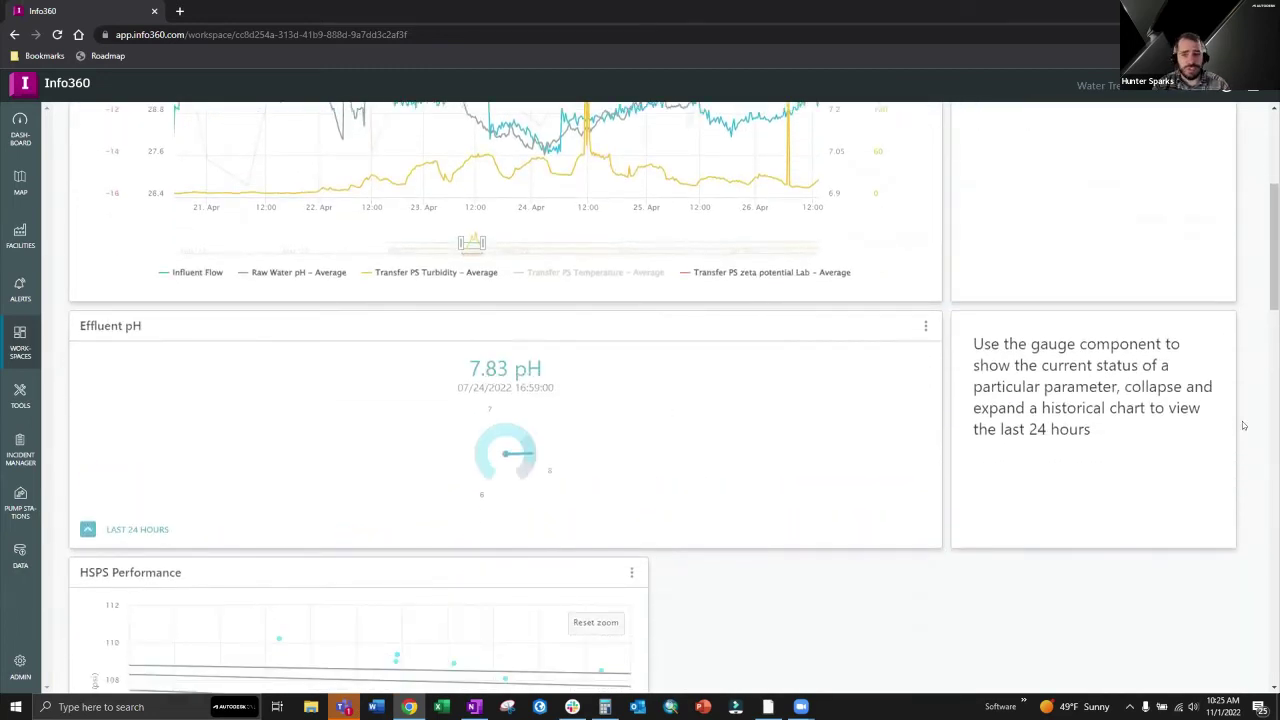
click(88, 529)
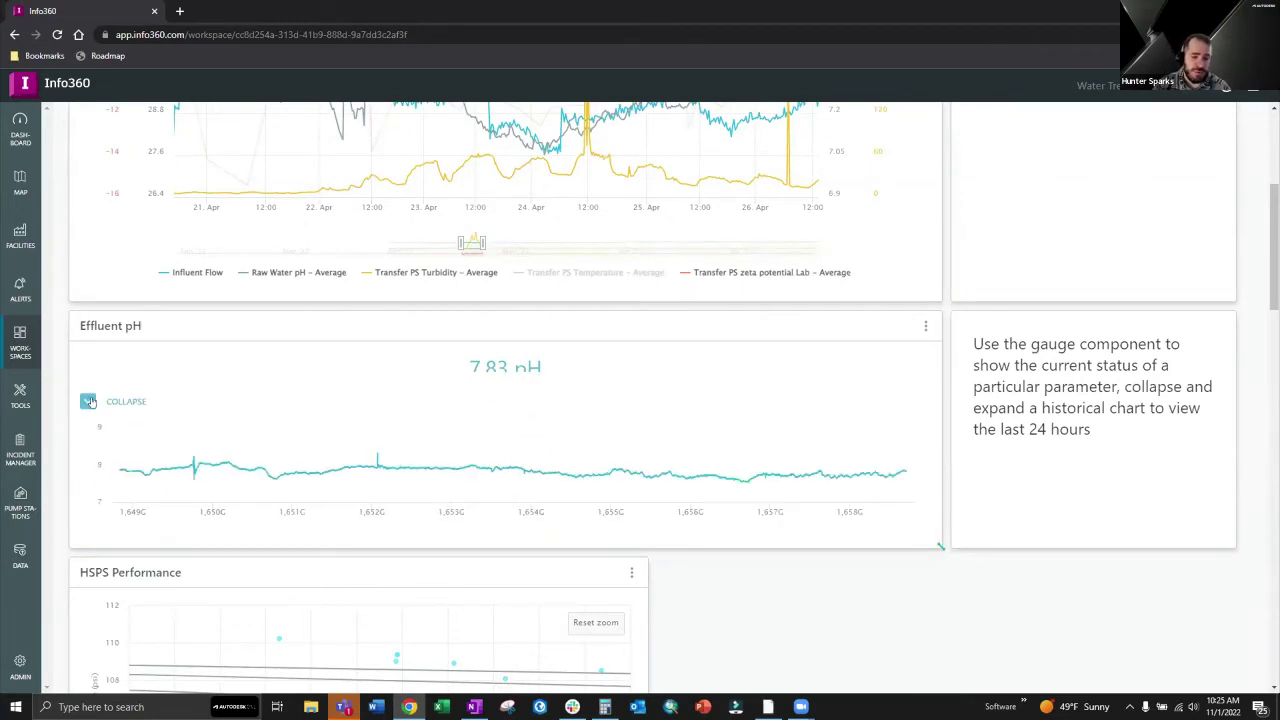
click(89, 401)
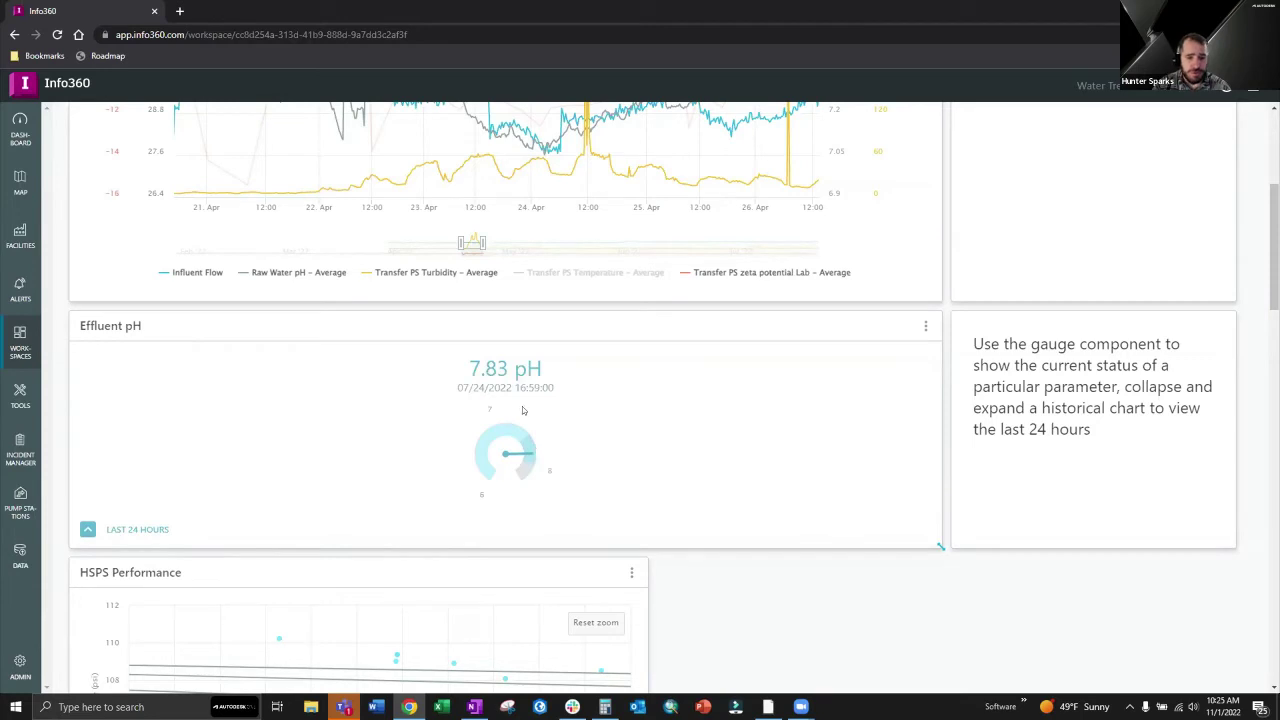
View the data source and threshold configuration of the Effluent pH gauge, and cancel without changes.
click(923, 328)
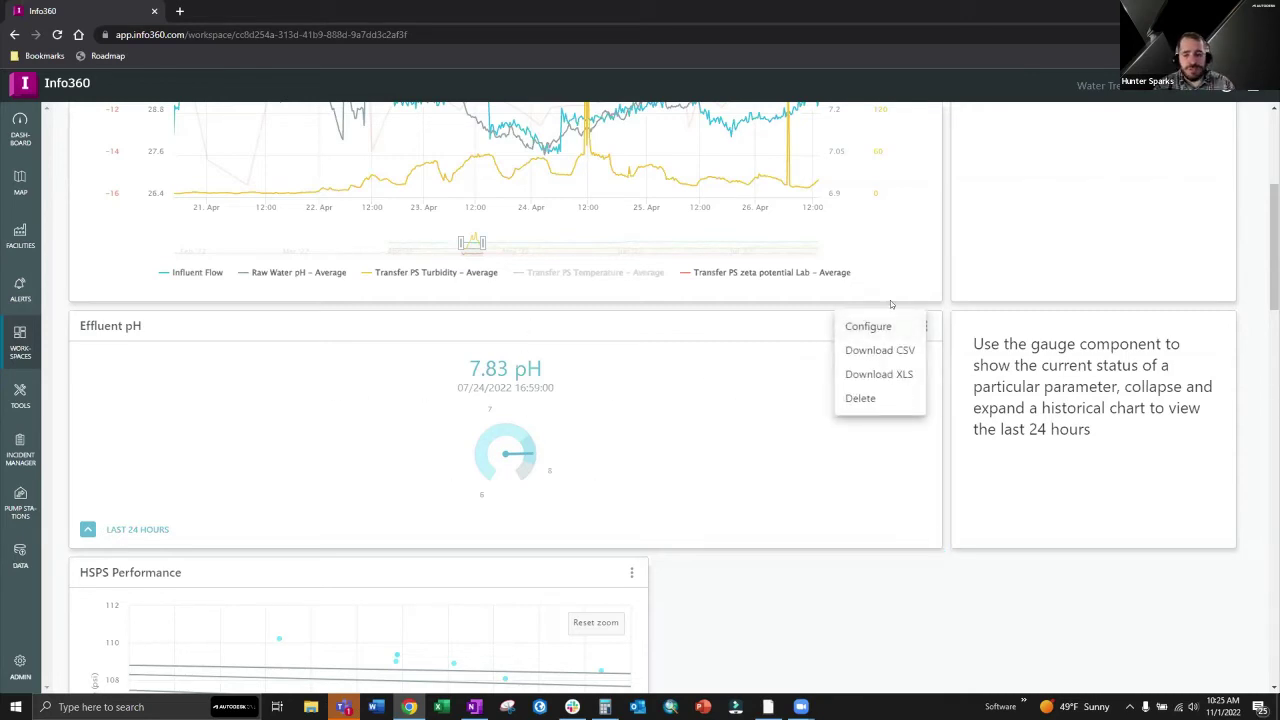
click(880, 326)
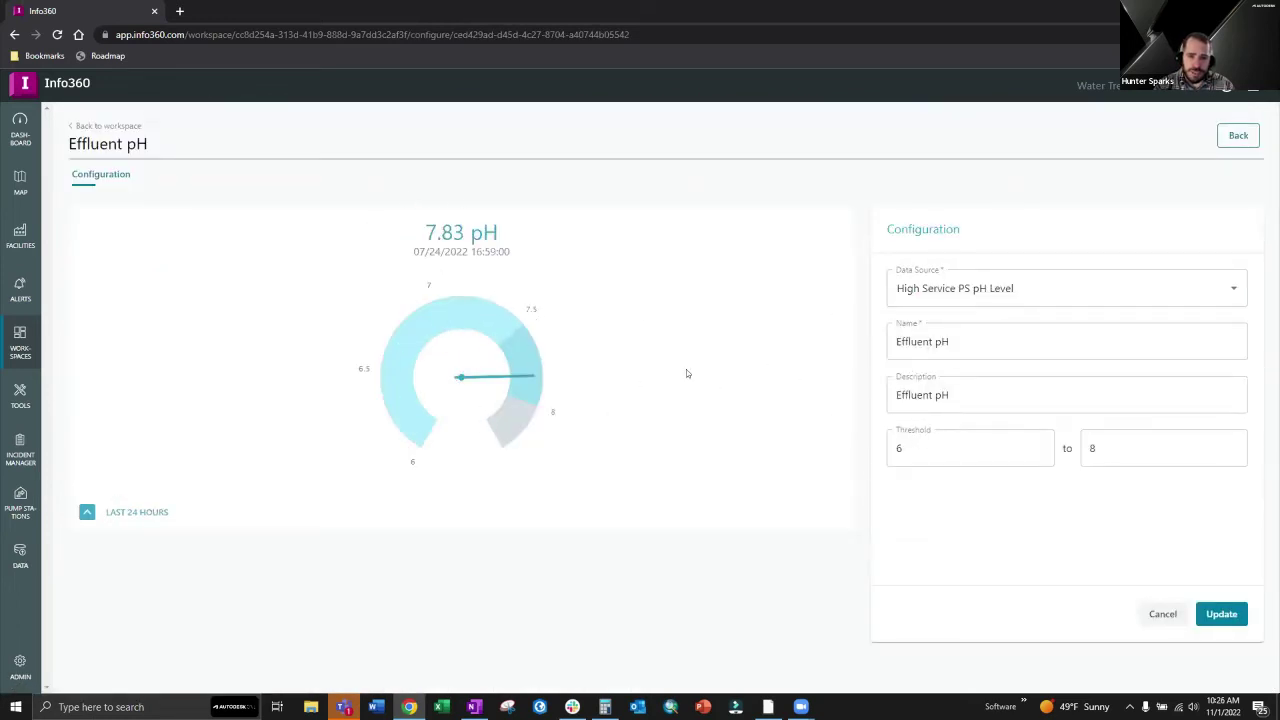
click(1172, 616)
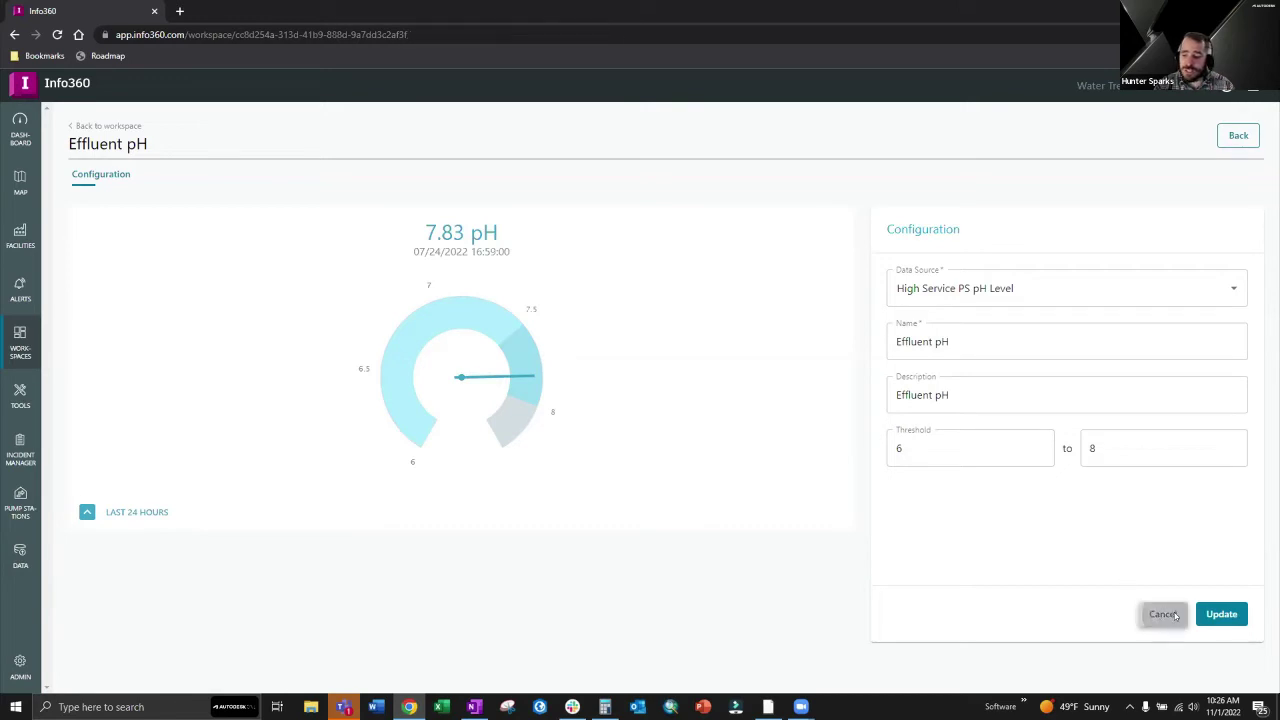
Examine the HSPS Performance chart and the component types that can be added to the workspace.
scroll(1251, 484, down, 3)
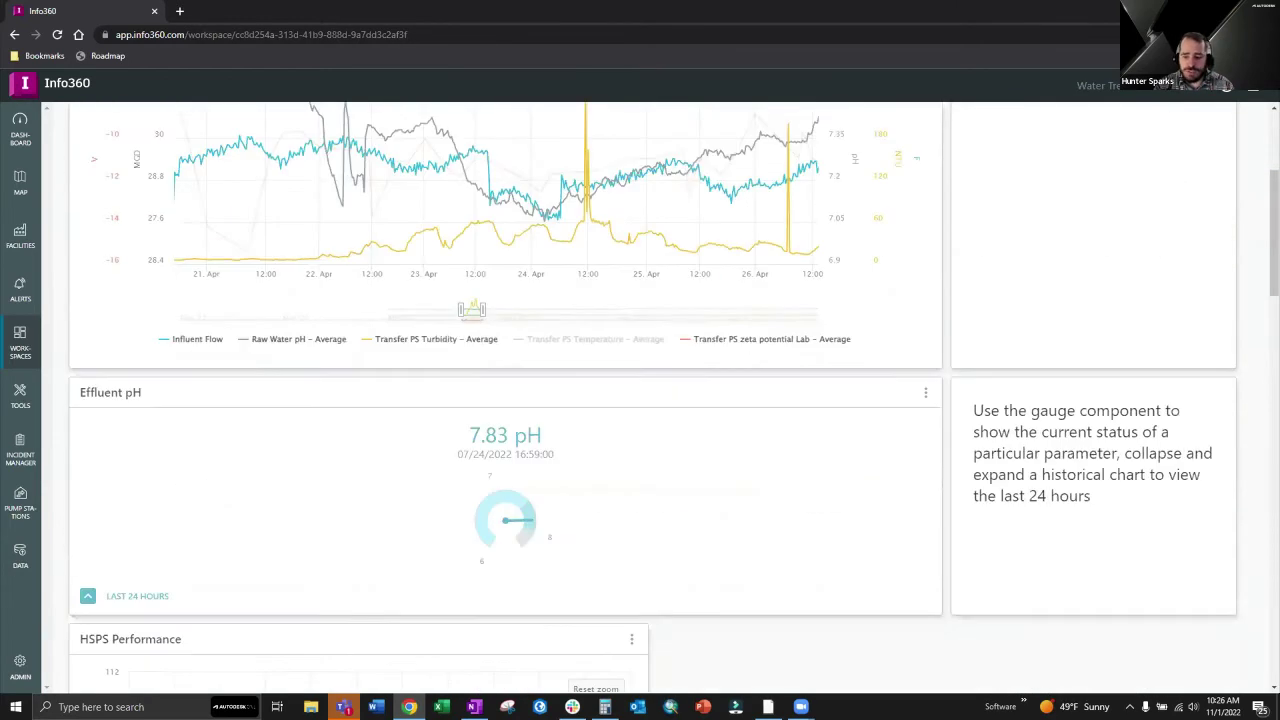
scroll(1260, 490, down, 3)
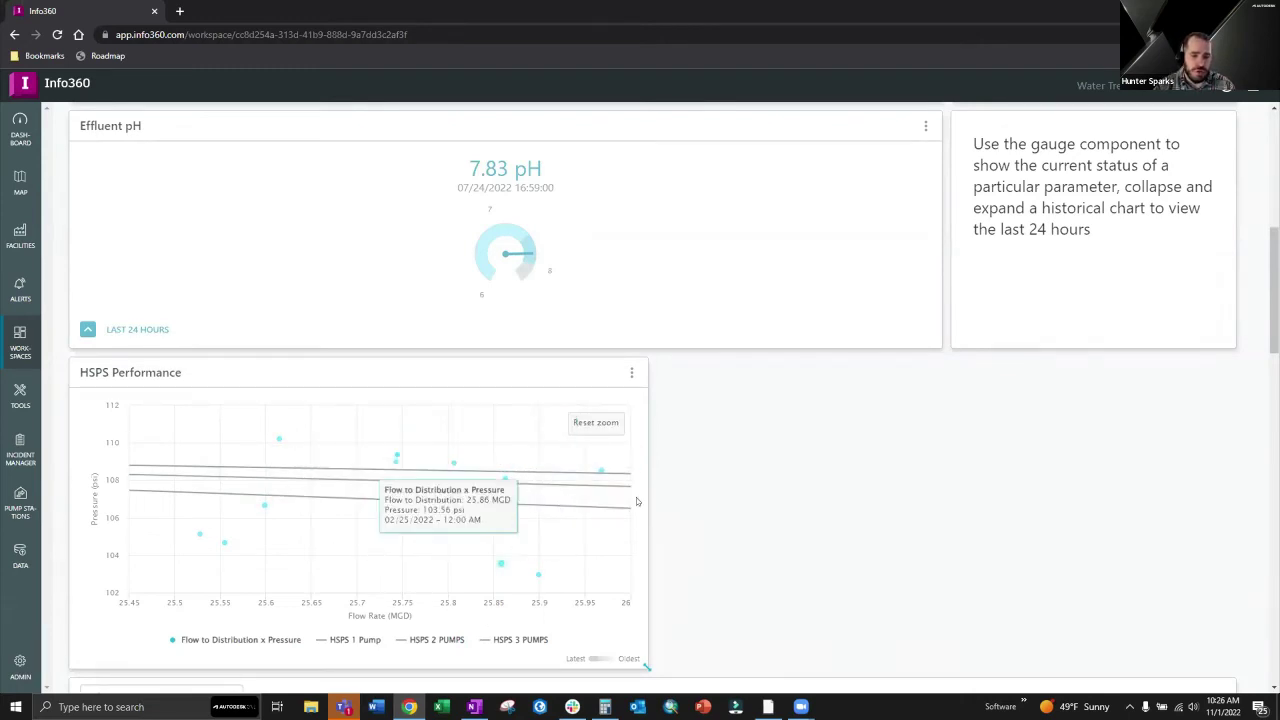
scroll(930, 400, up, 2)
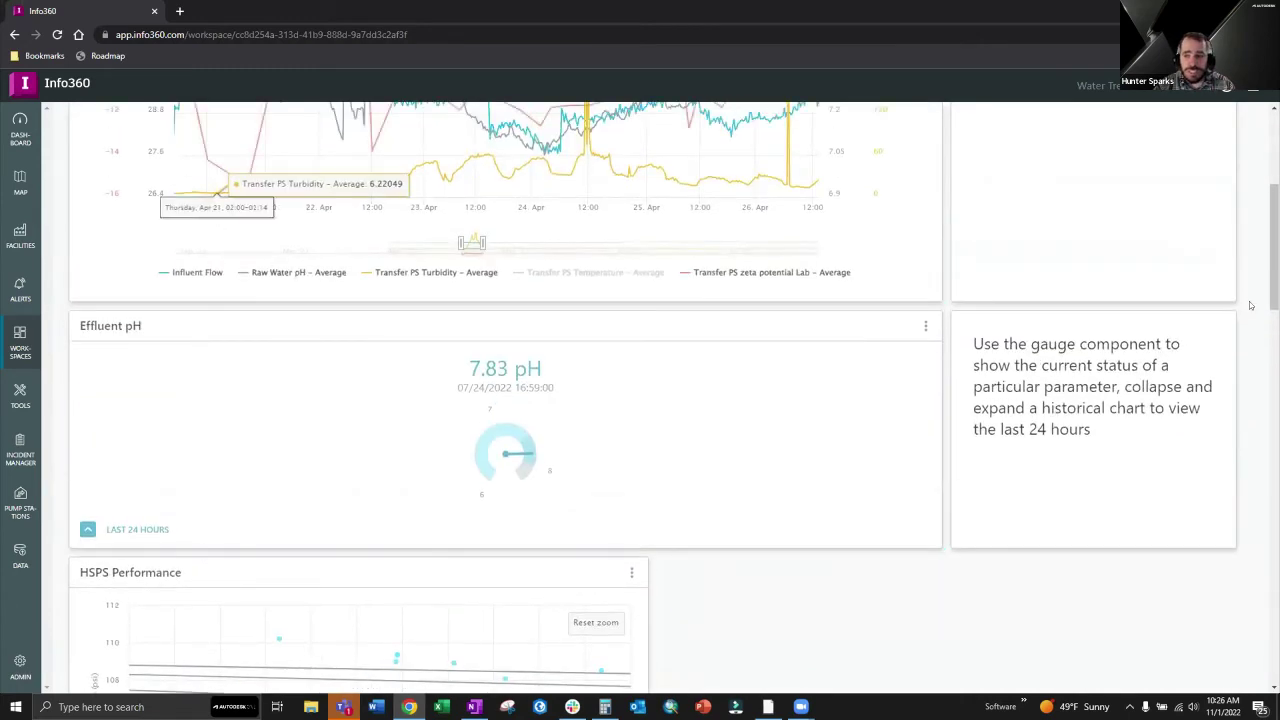
scroll(1063, 308, up, 3)
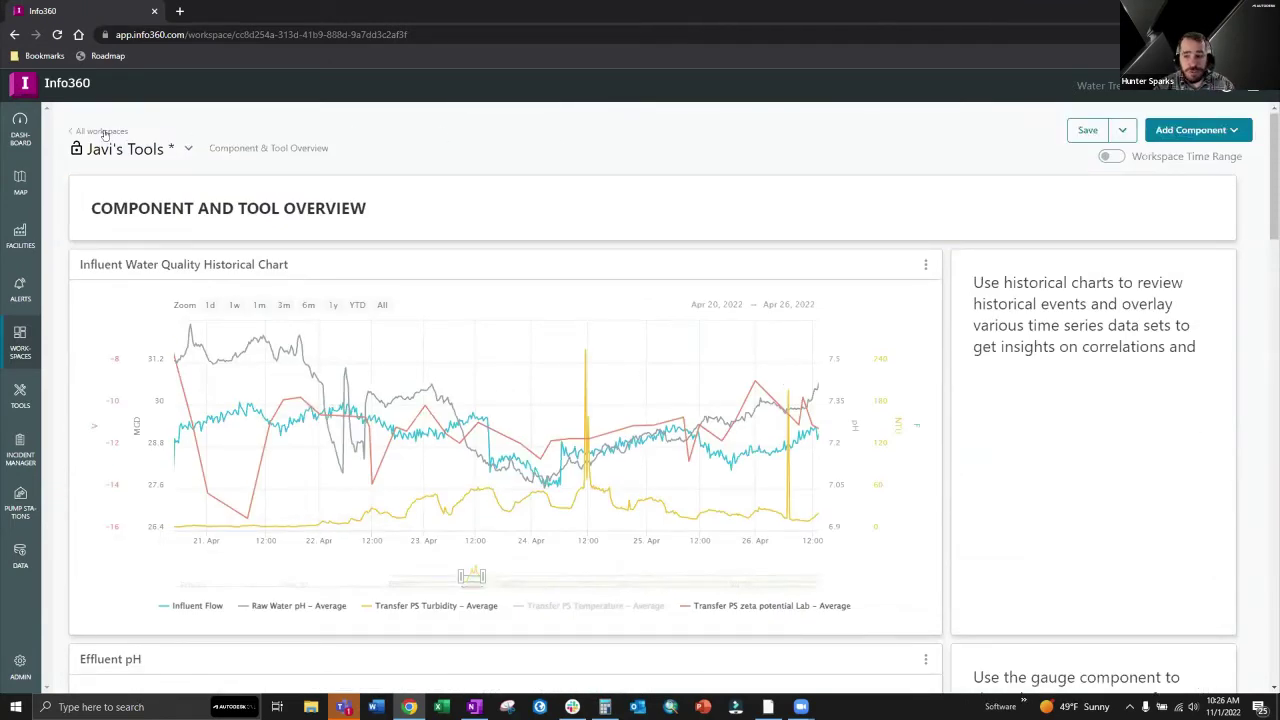
click(1185, 132)
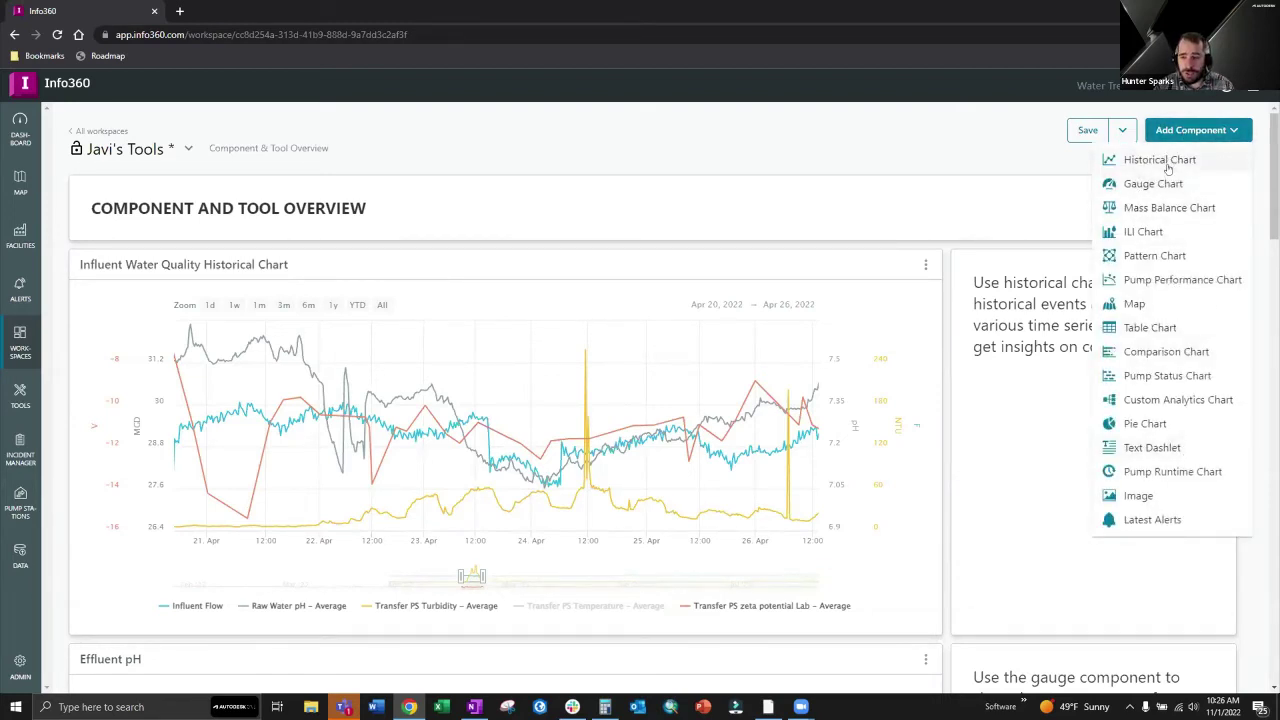
Leave the workspace without saving and open the Emerald Water Treatment Plant All Data workspace.
click(95, 131)
click(517, 434)
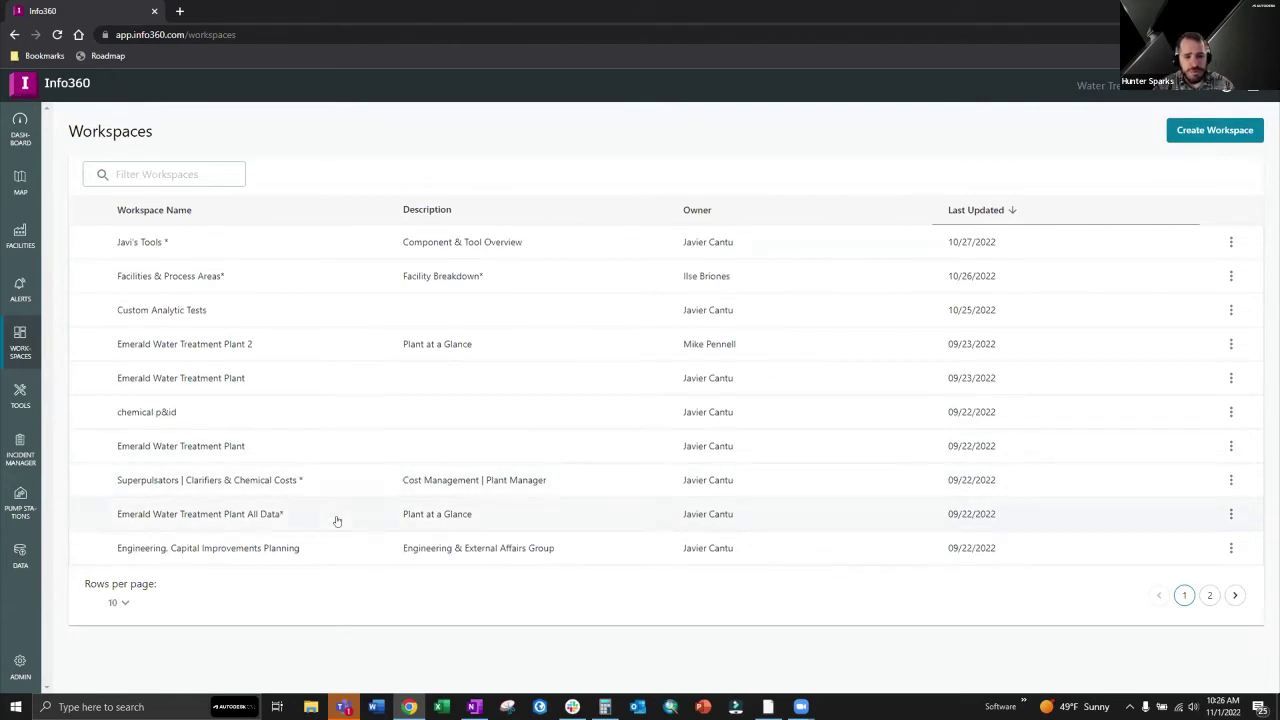
click(336, 516)
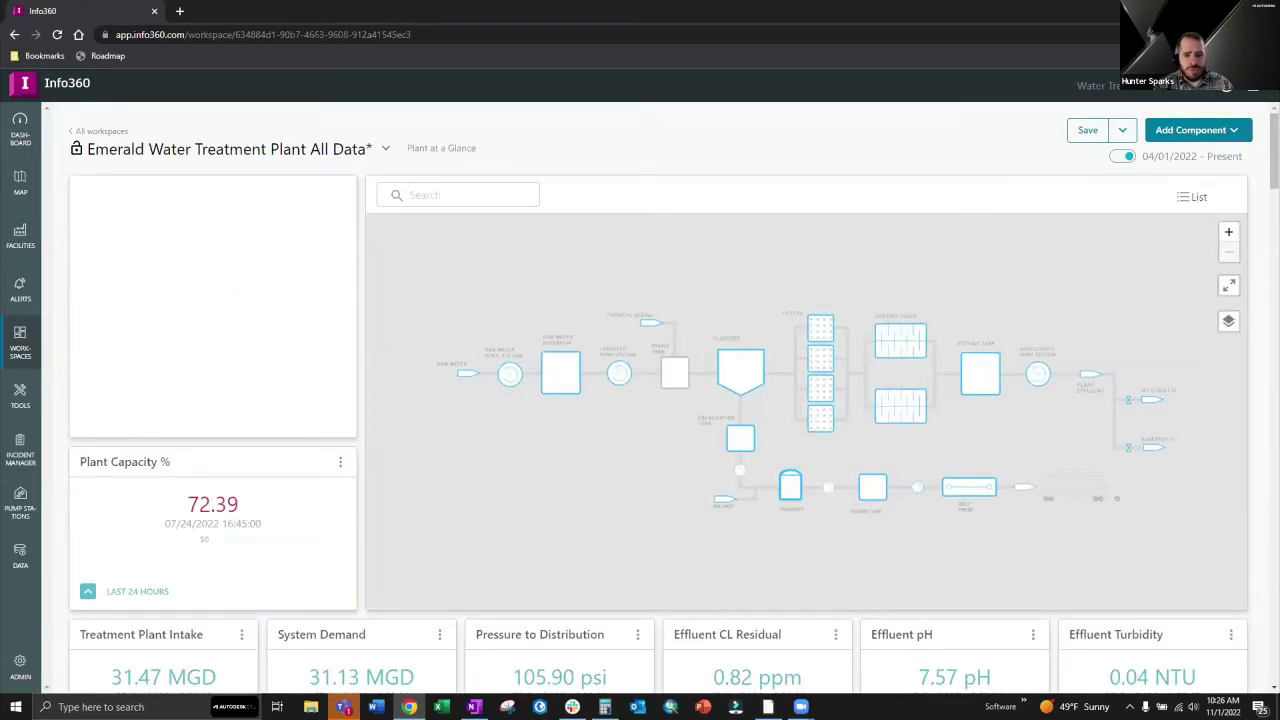
Examine the plant gauges and the Transfer Pump Station Analytics section with its pump cycles and wet well level charts.
scroll(1259, 273, down, 3)
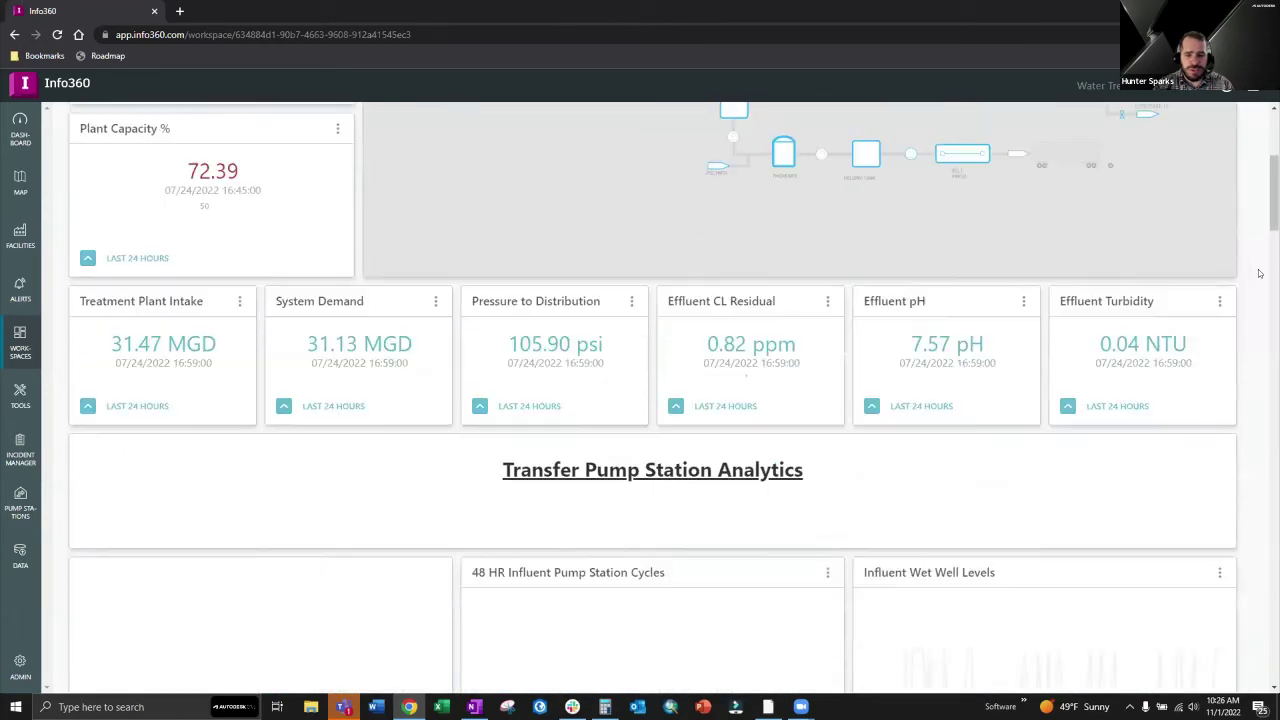
scroll(1259, 273, up, 1)
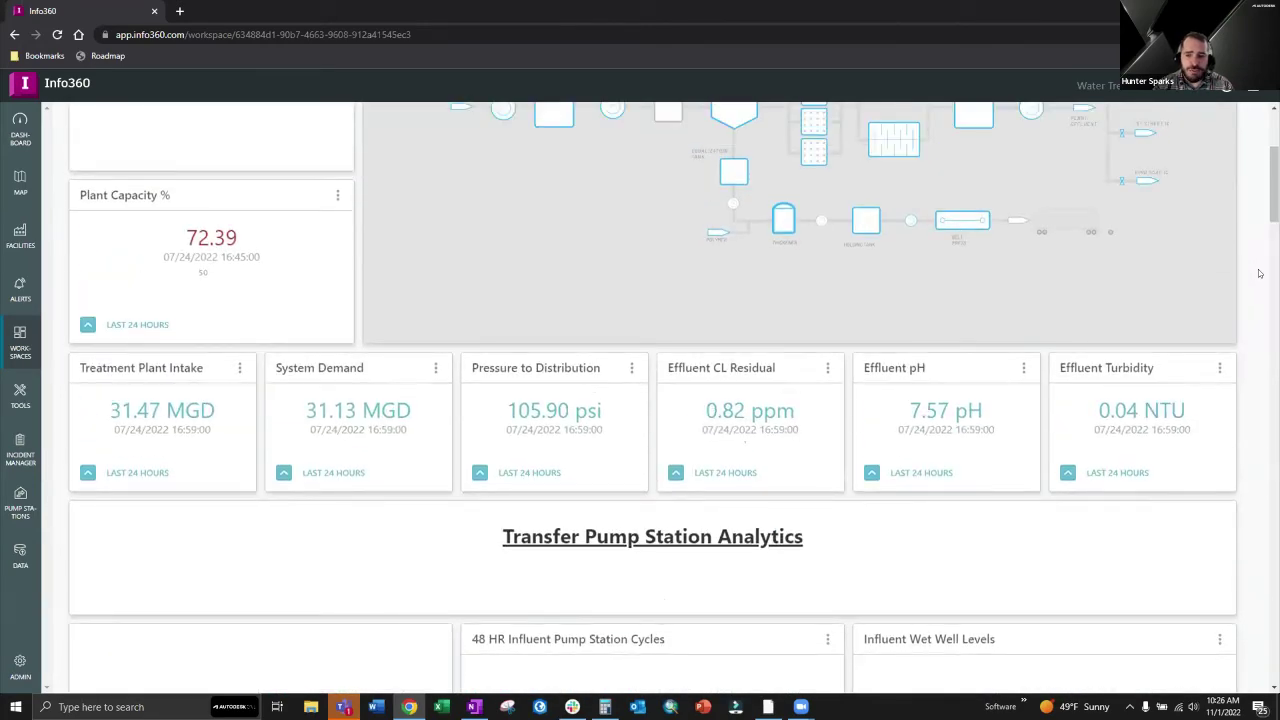
scroll(1259, 273, down, 2)
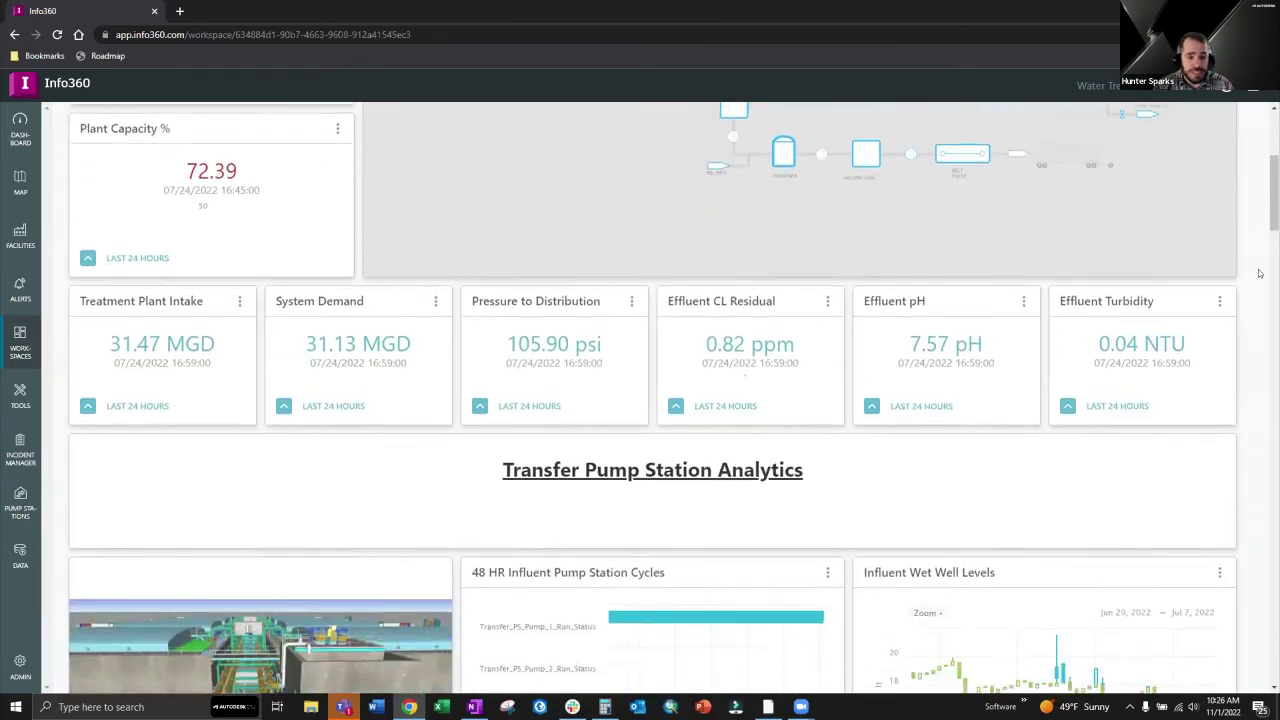
scroll(1259, 273, down, 1)
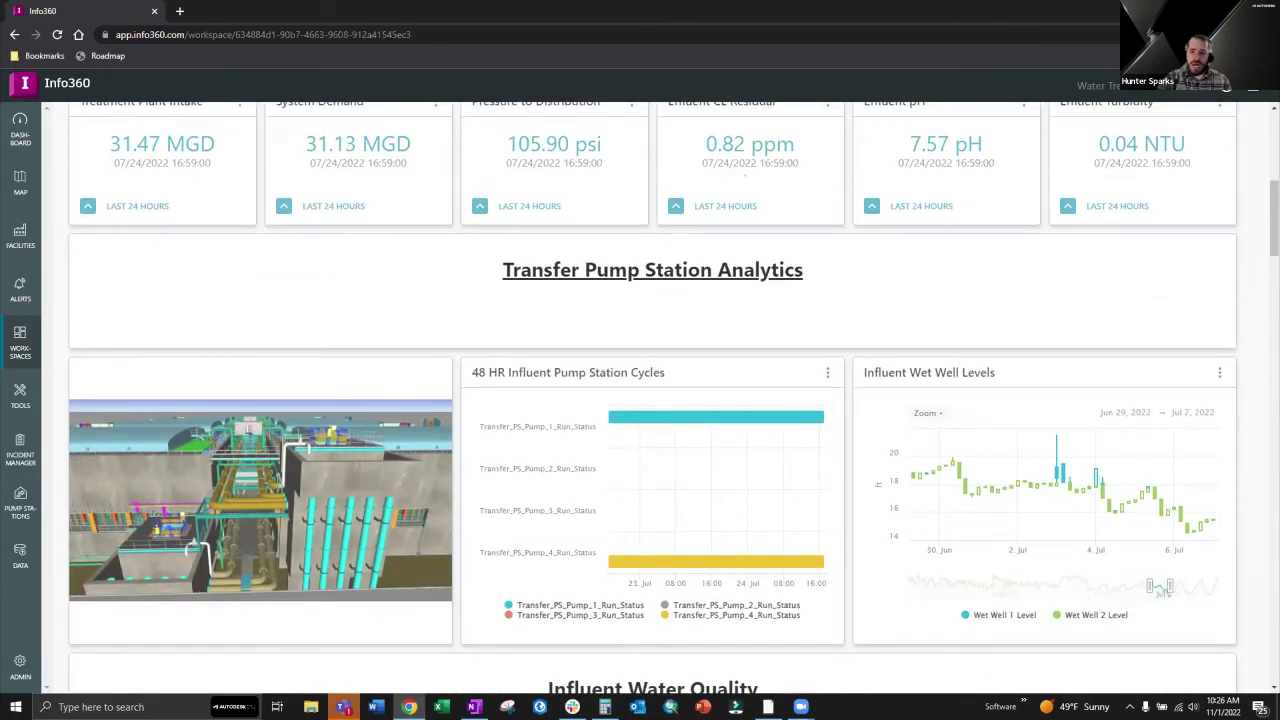
scroll(1259, 273, down, 1)
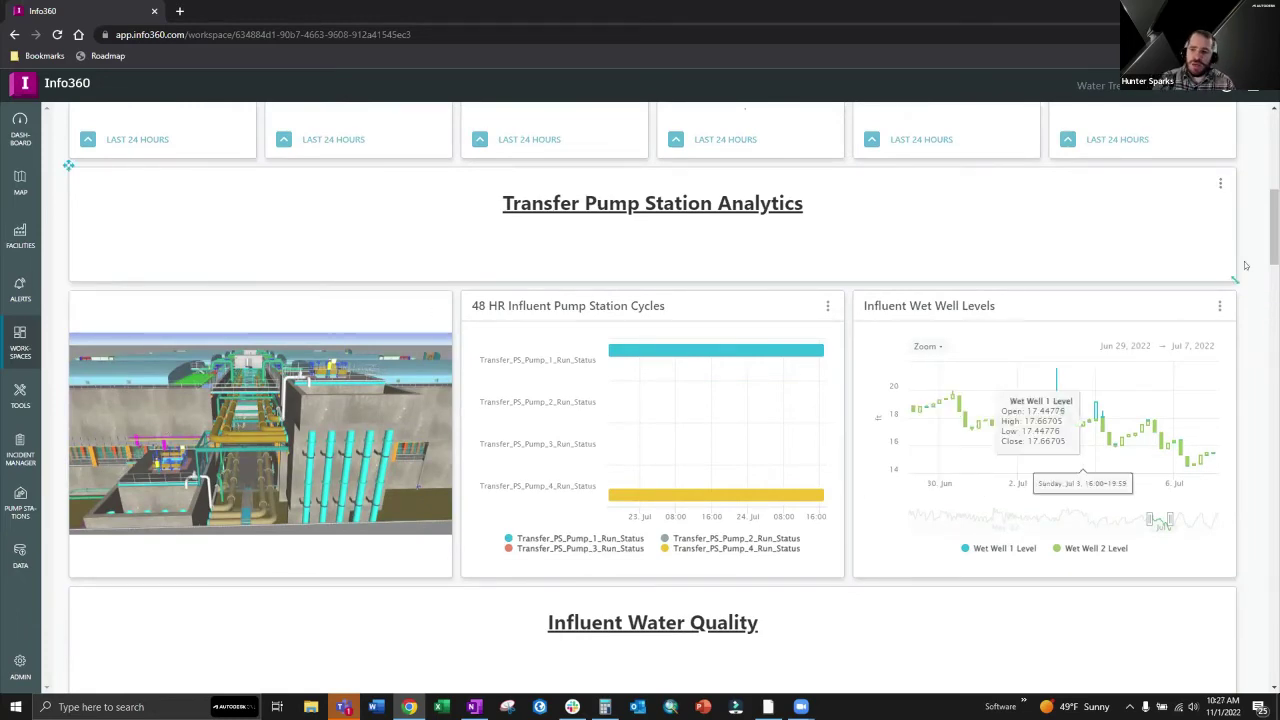
scroll(1000, 420, up, 5)
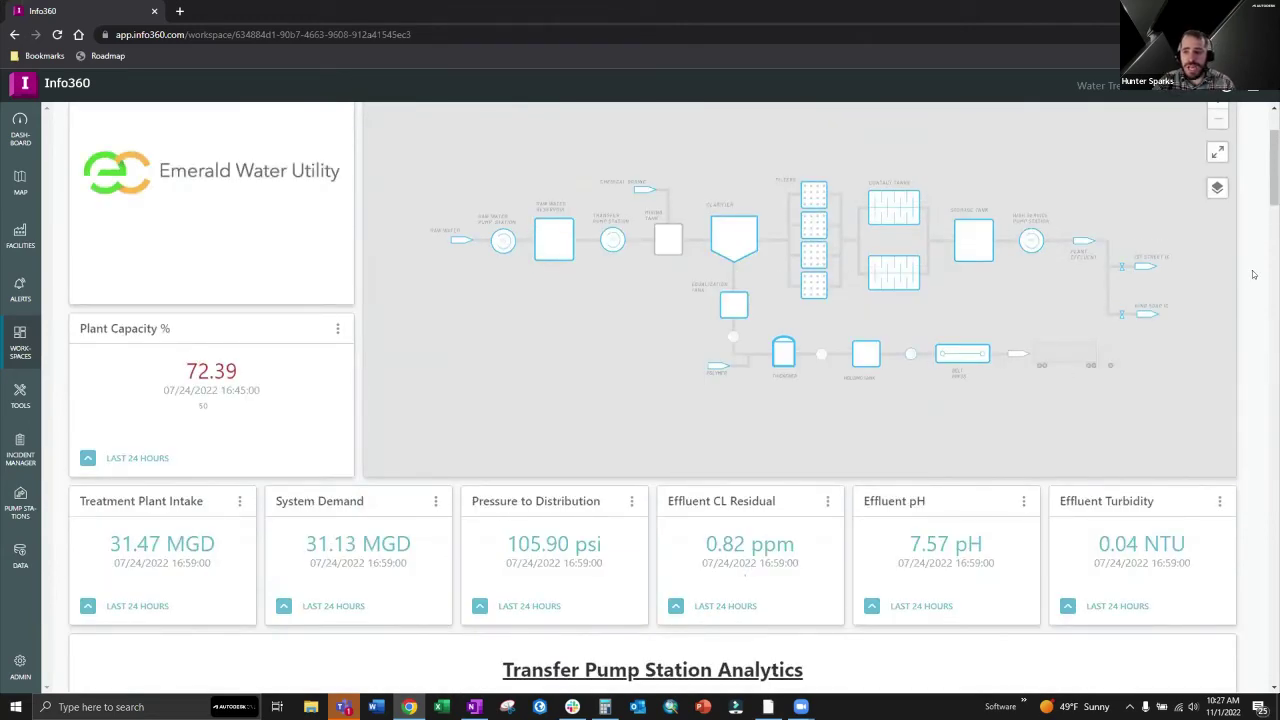
scroll(1252, 274, down, 5)
scroll(1252, 274, down, 1)
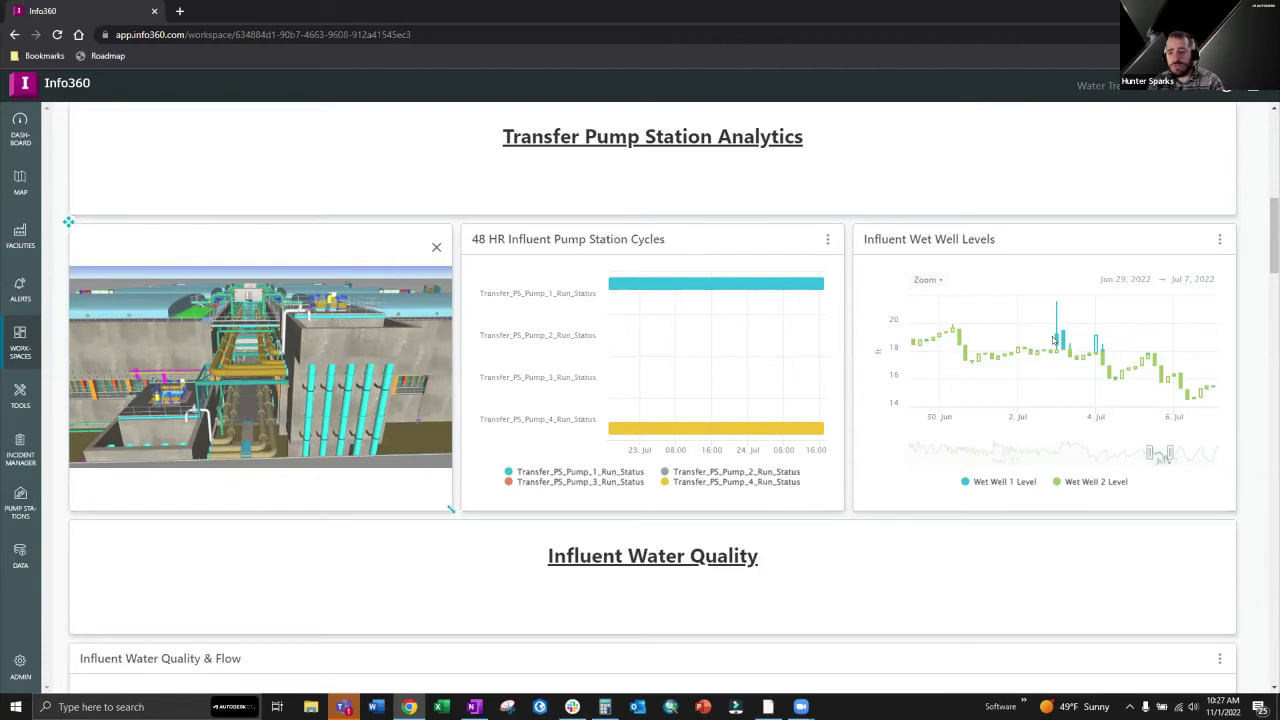
mouse_move(1053, 340)
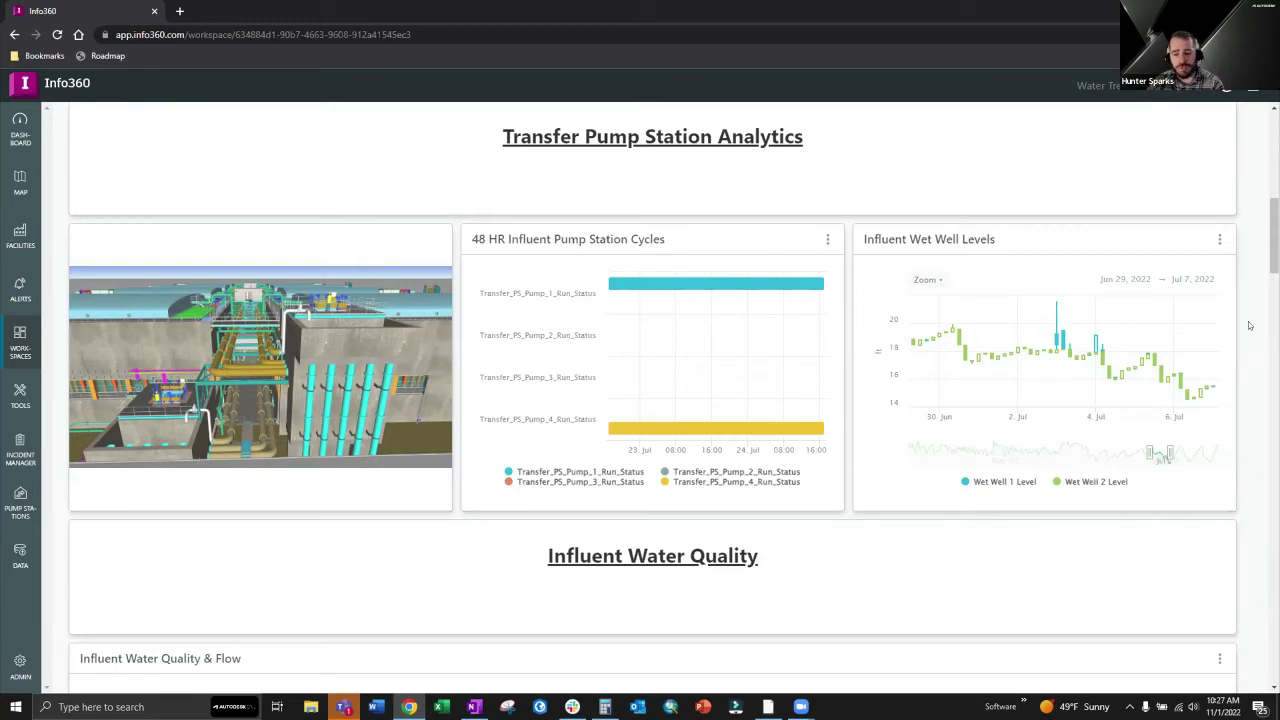
Examine the Influent Water Quality, Clarifiers and Filters sections of the workspace.
scroll(1250, 325, down, 5)
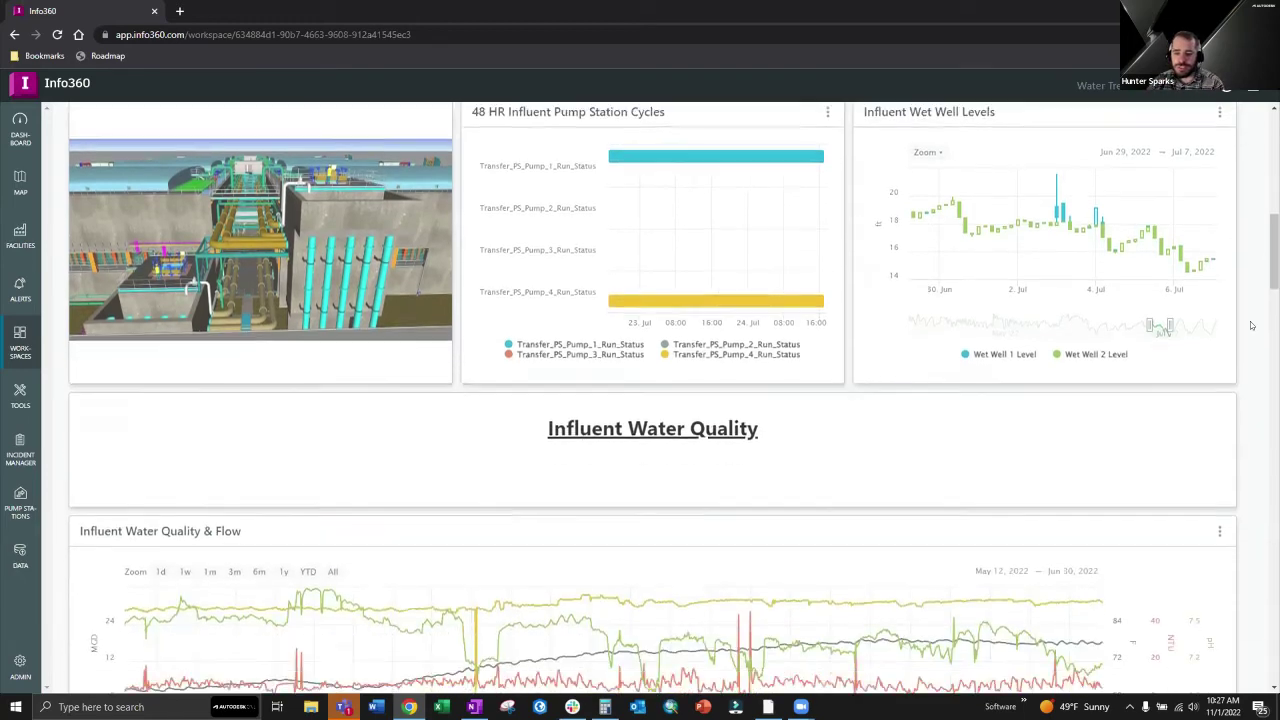
scroll(1250, 325, down, 2)
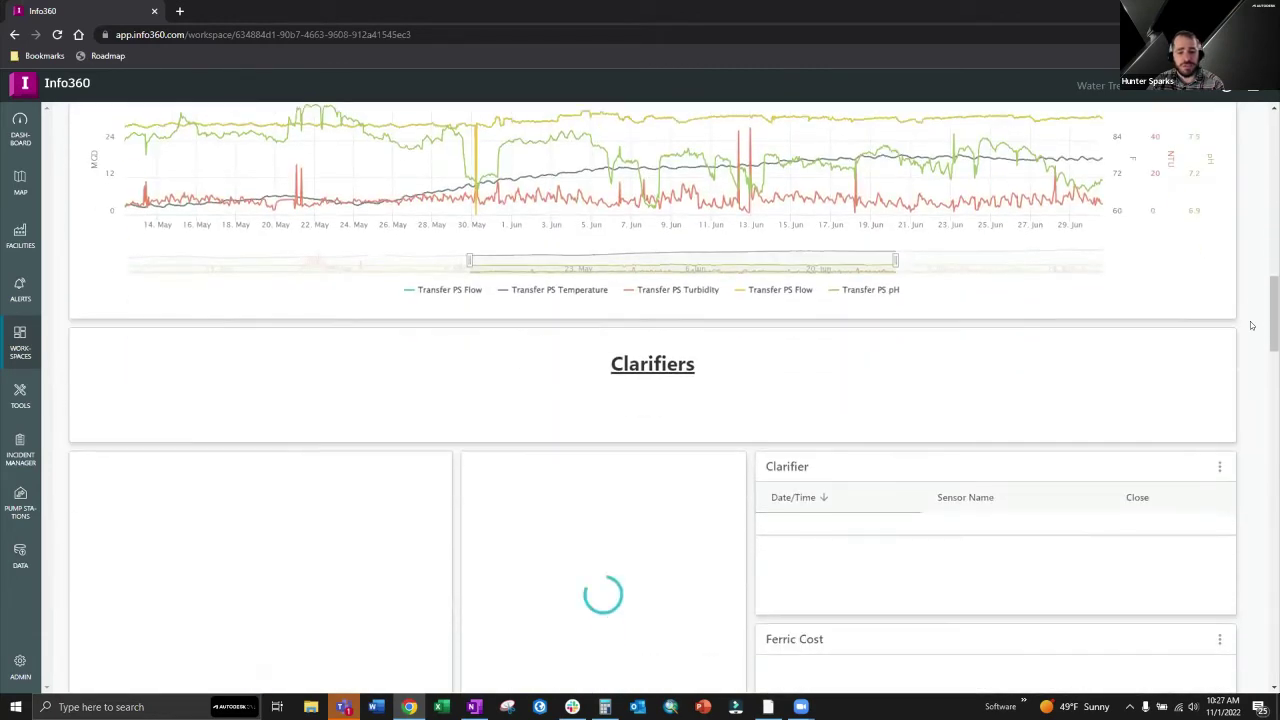
scroll(1250, 325, up, 2)
scroll(1250, 325, up, 2)
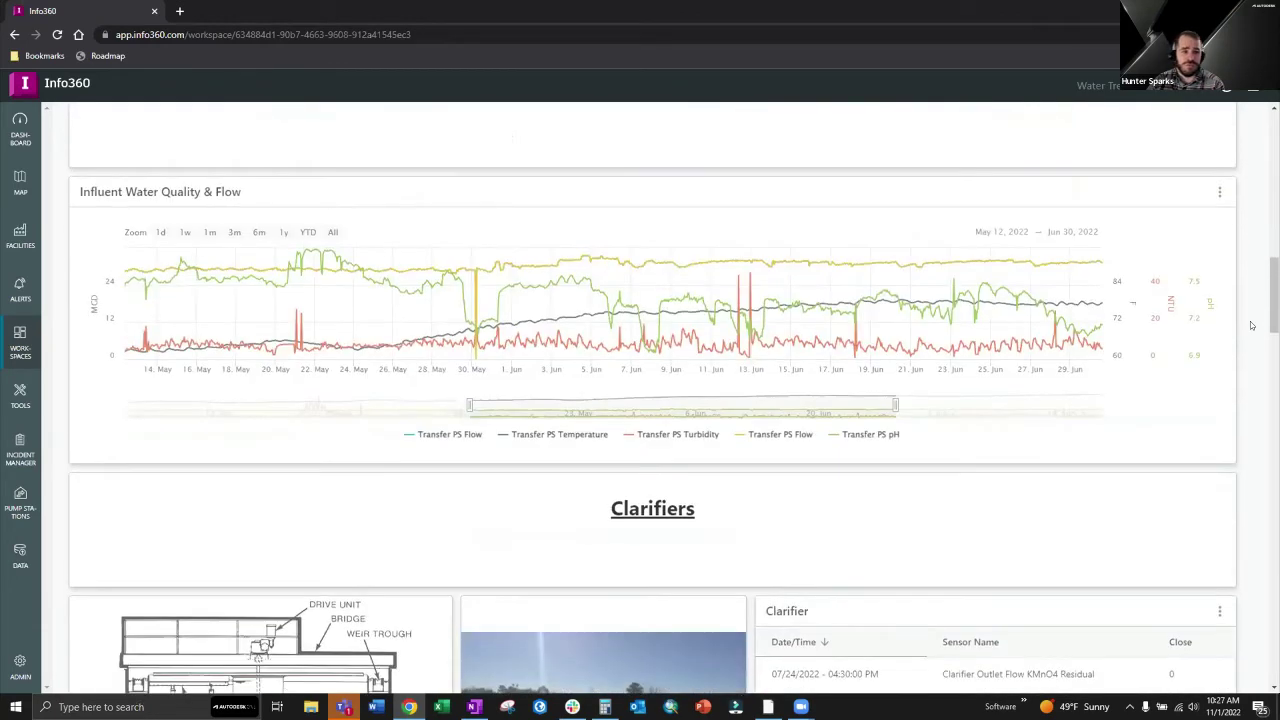
scroll(1250, 325, down, 4)
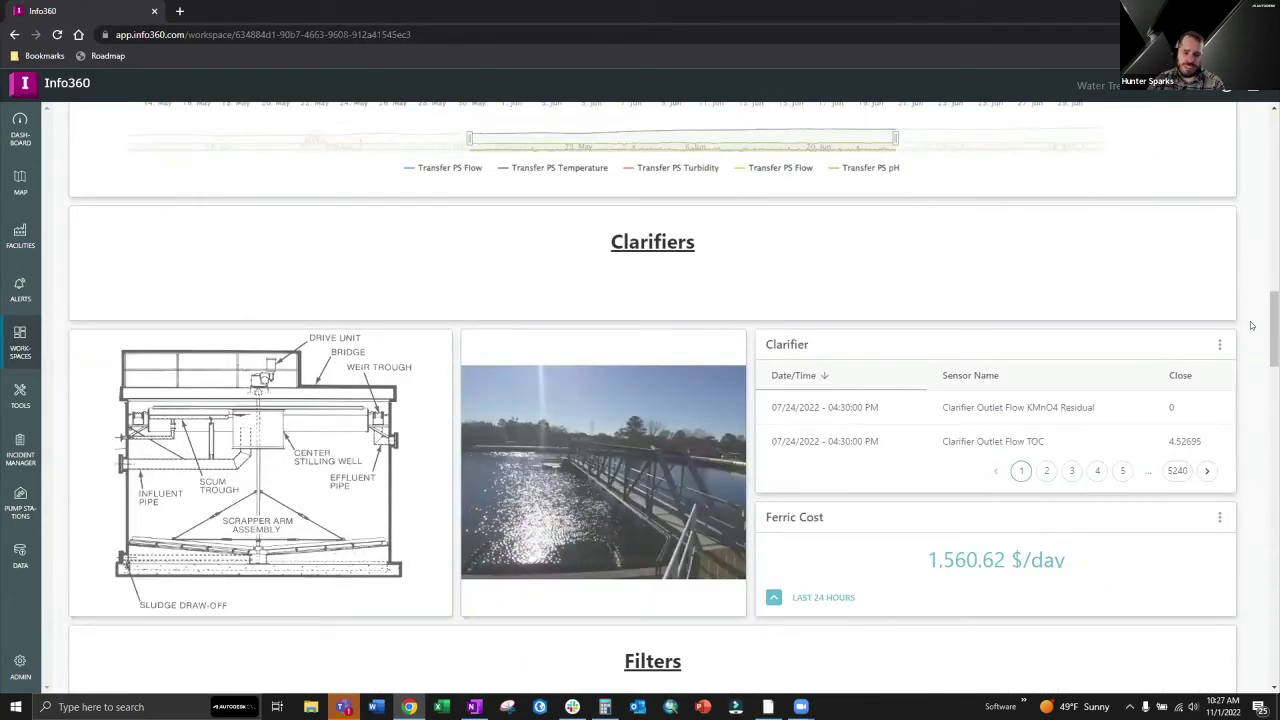
scroll(1250, 325, down, 1)
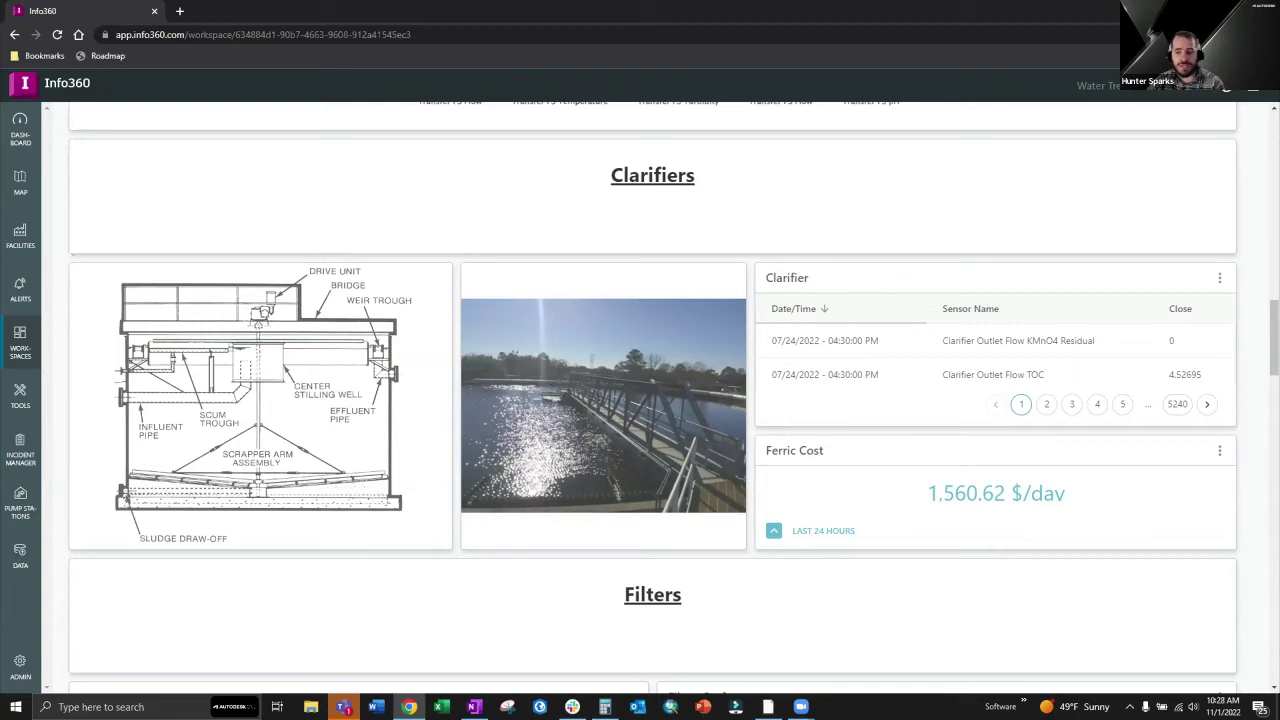
scroll(1252, 420, down, 1)
scroll(652, 400, down, 2)
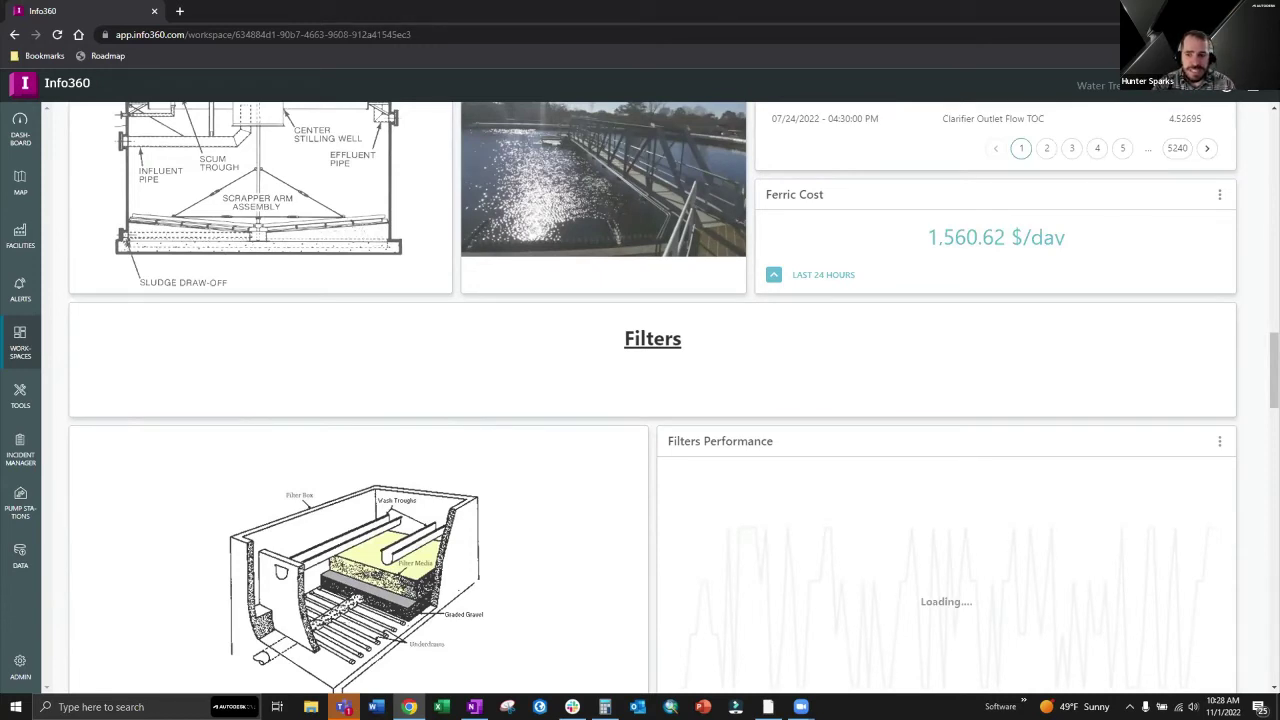
scroll(652, 398, down, 2)
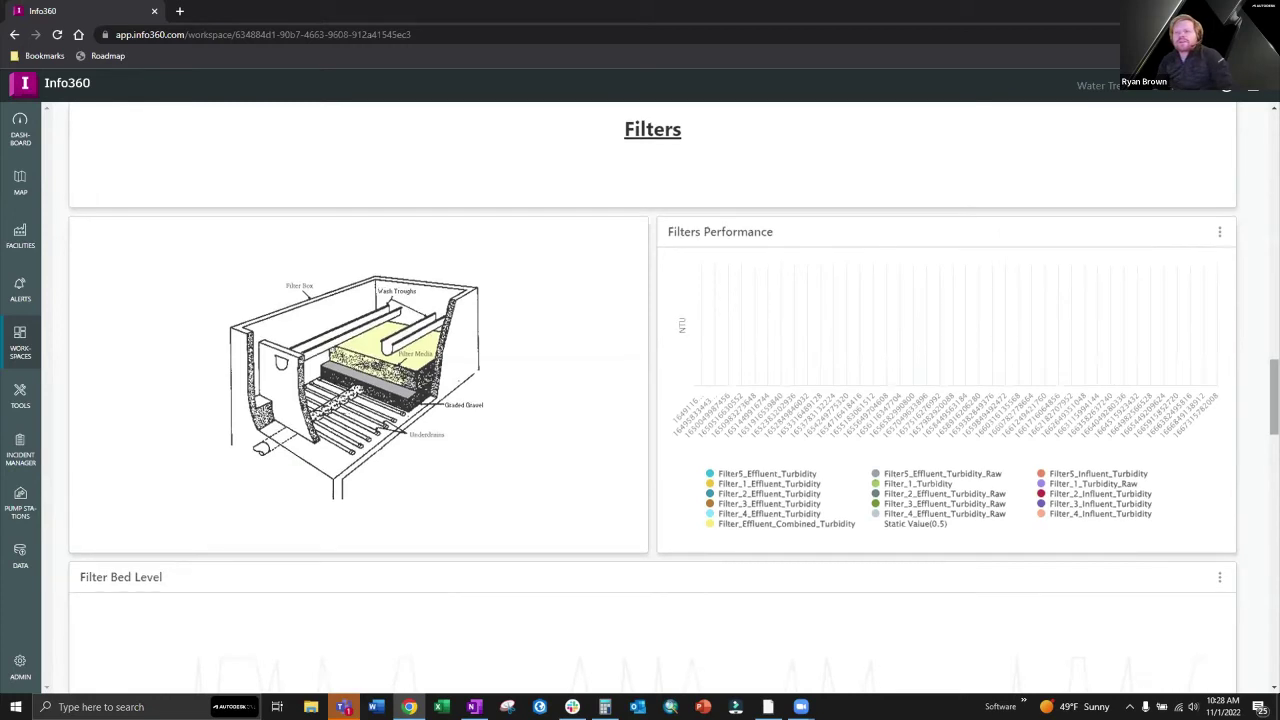
scroll(1253, 93, up, 15)
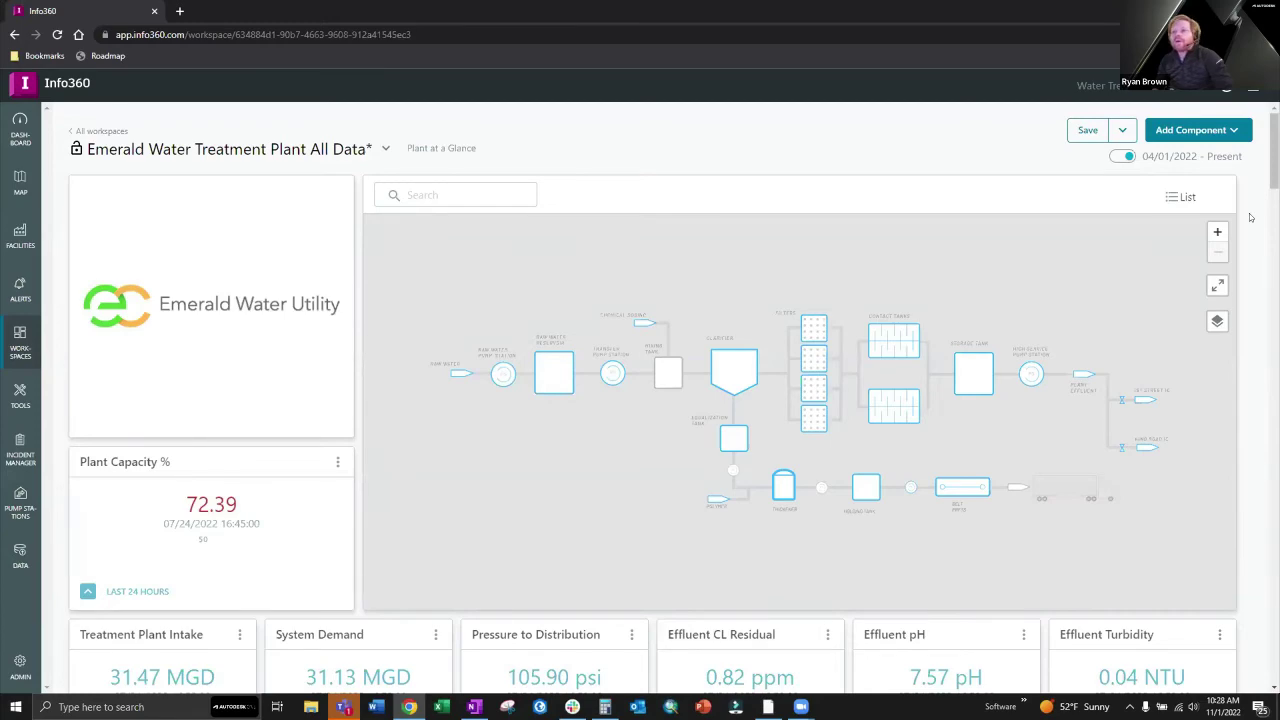
scroll(1249, 217, down, 3)
scroll(1250, 214, up, 3)
scroll(1252, 210, down, 7)
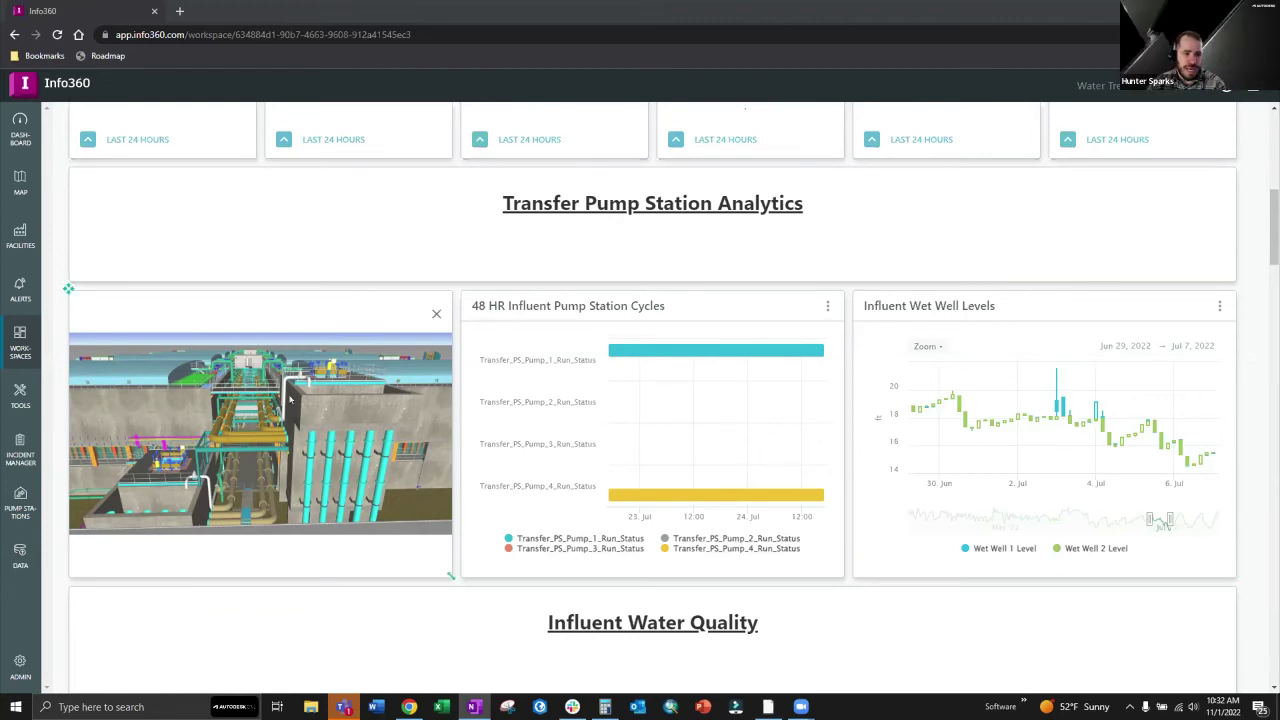
Review the system connections, facilities and sensor groups in the administration settings.
click(16, 566)
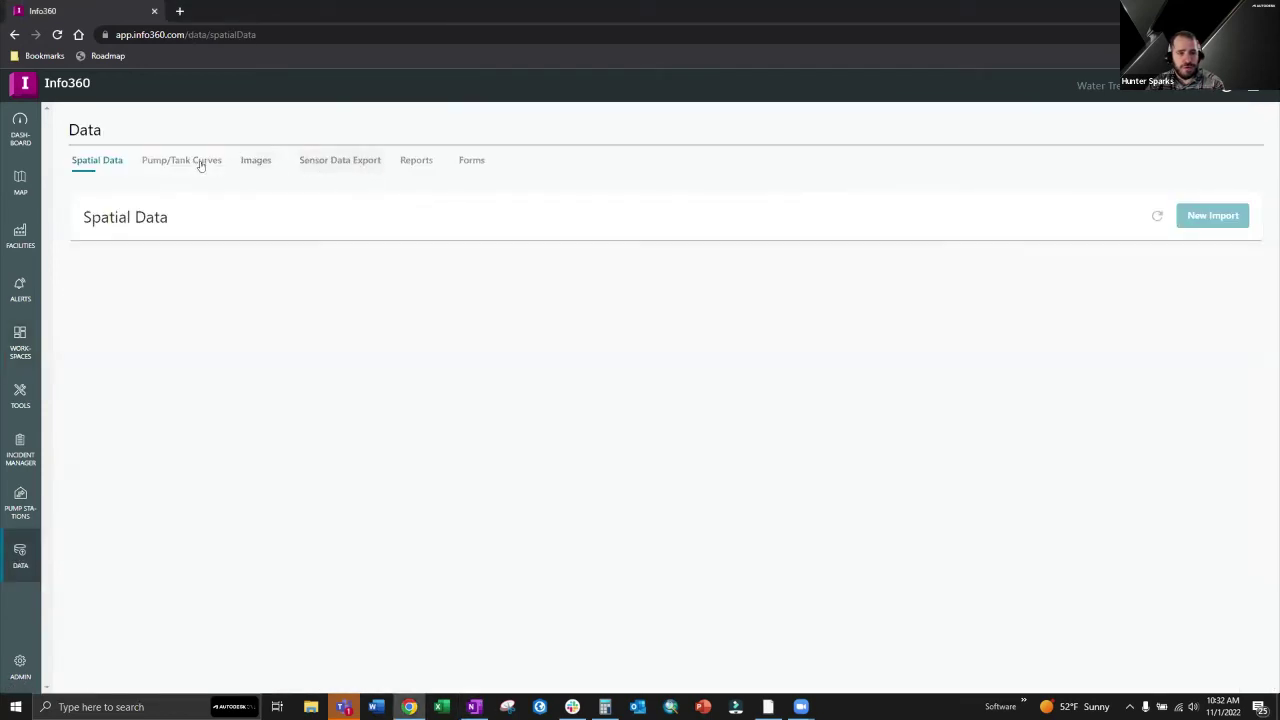
click(21, 662)
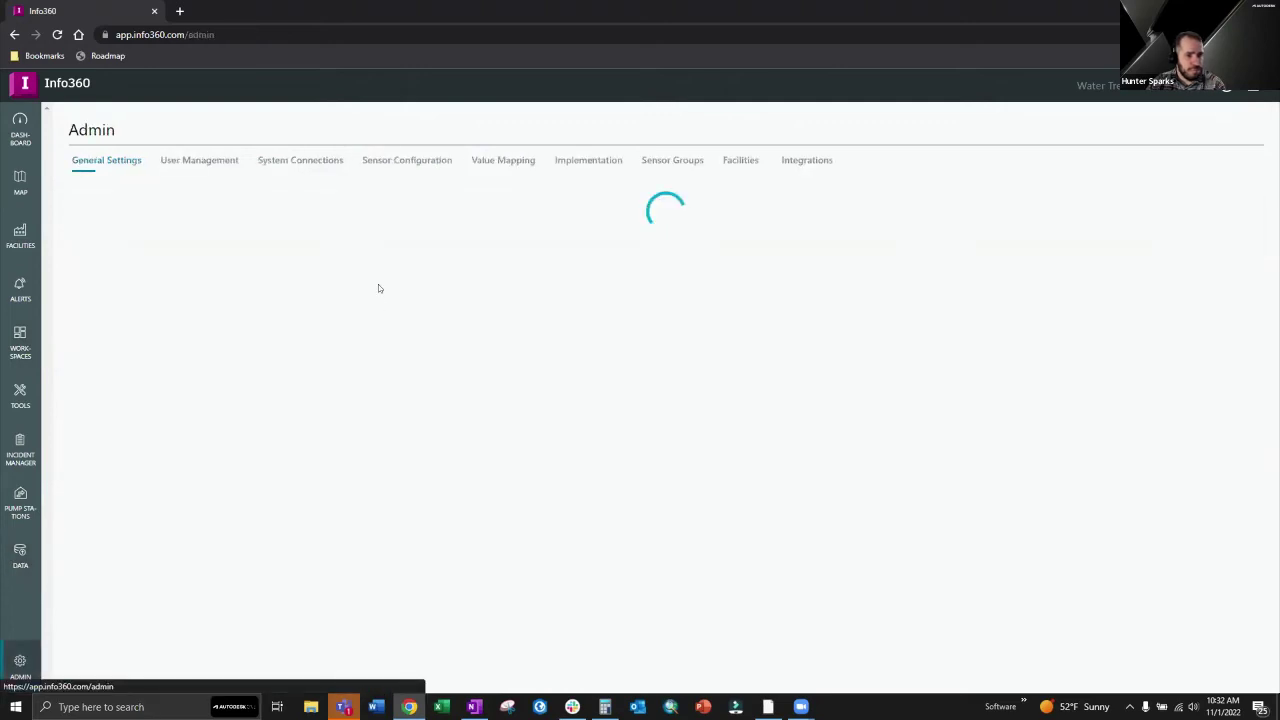
click(314, 162)
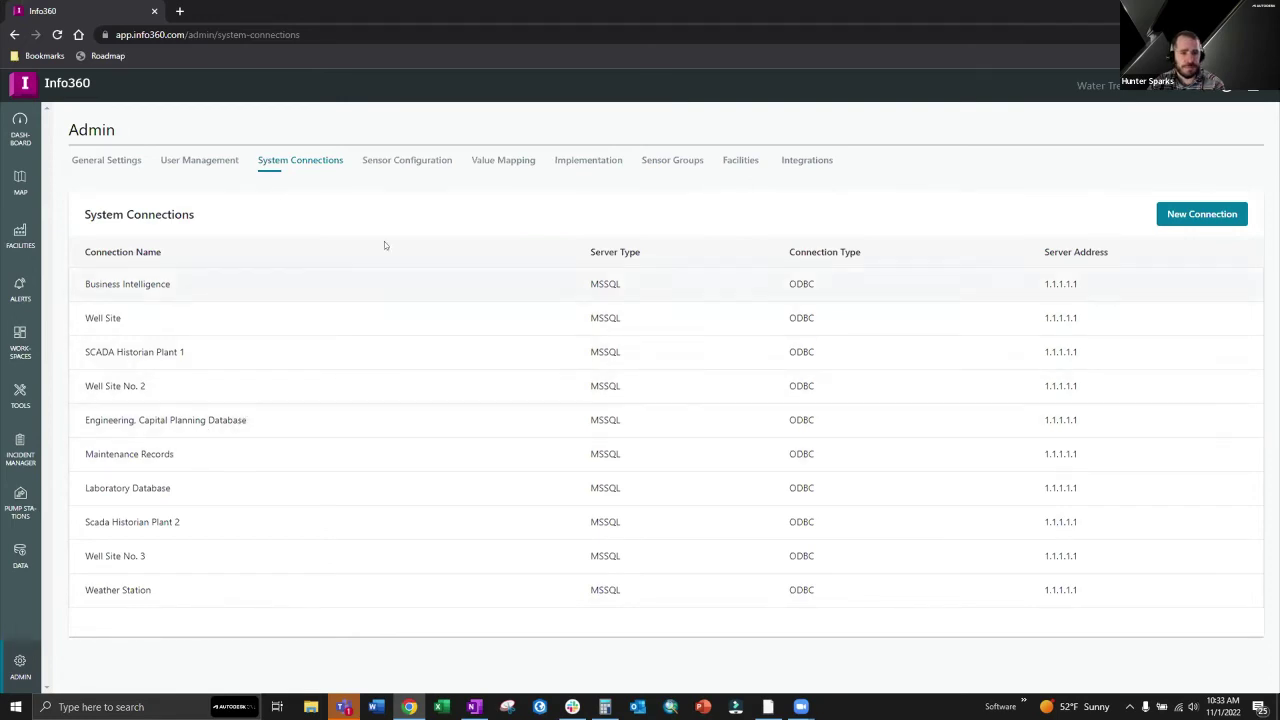
click(738, 158)
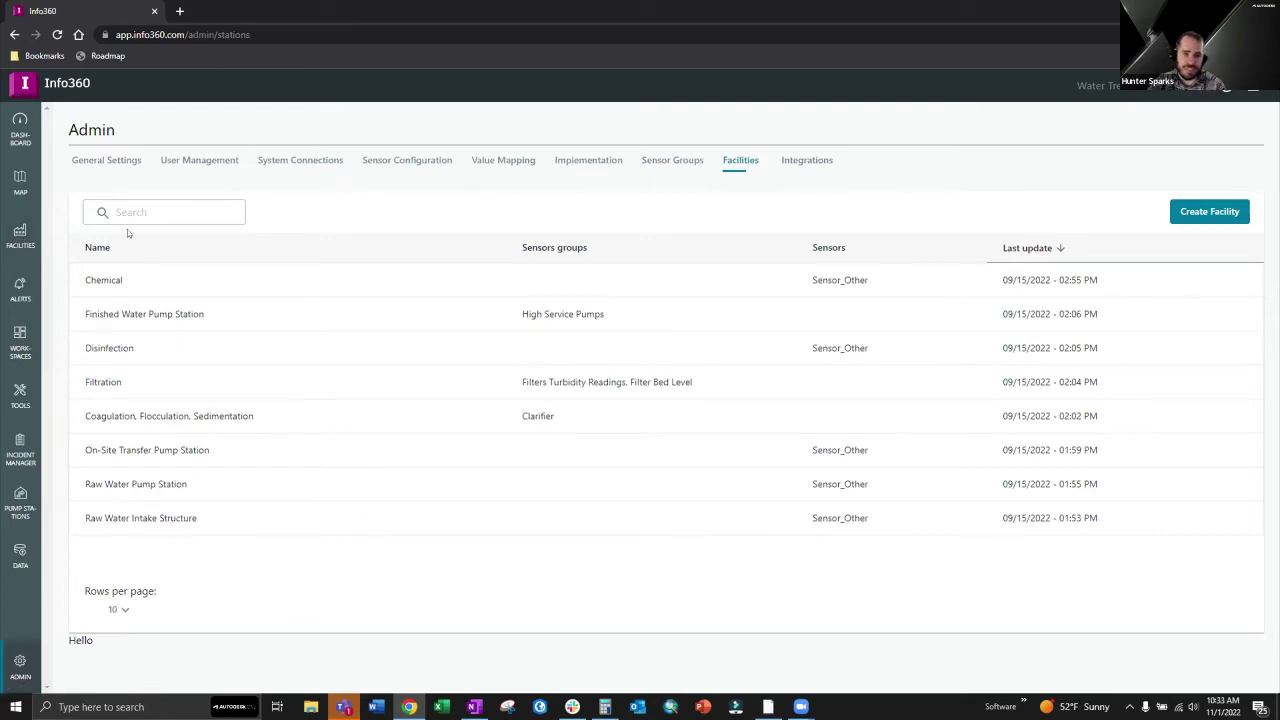
click(660, 161)
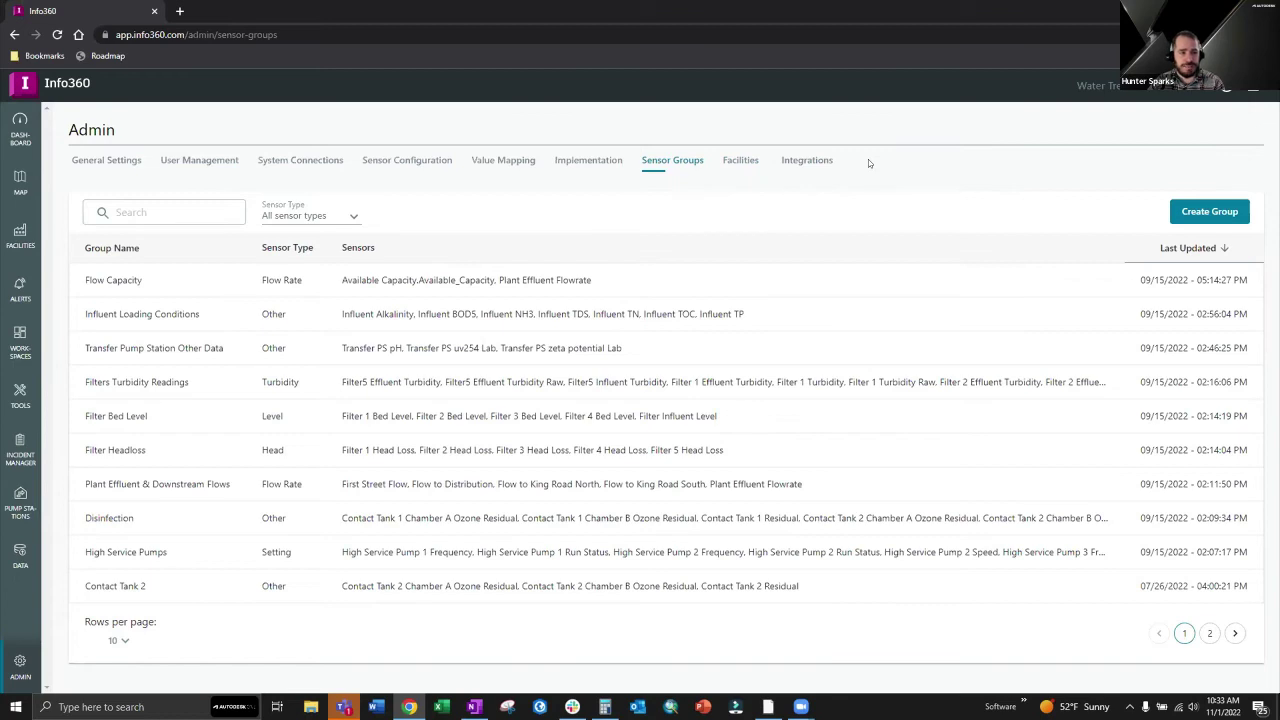
Open the configuration of the Available Capacity custom analytic.
click(17, 399)
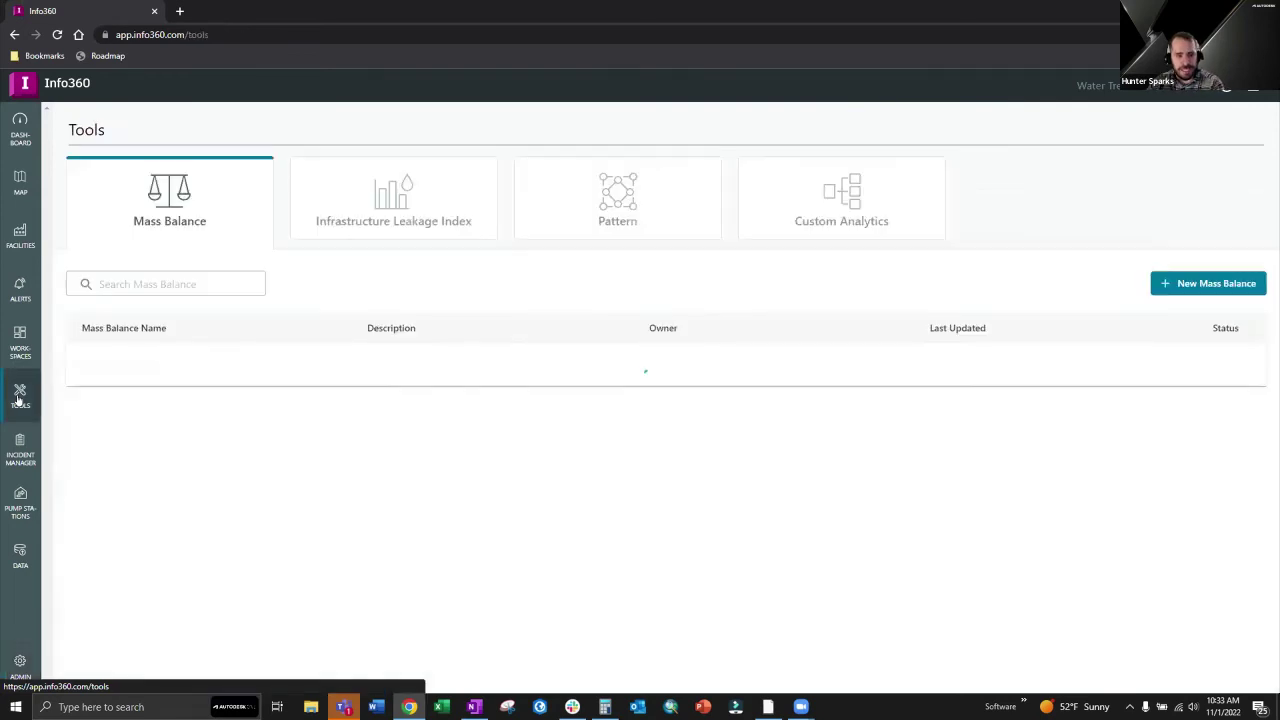
click(850, 202)
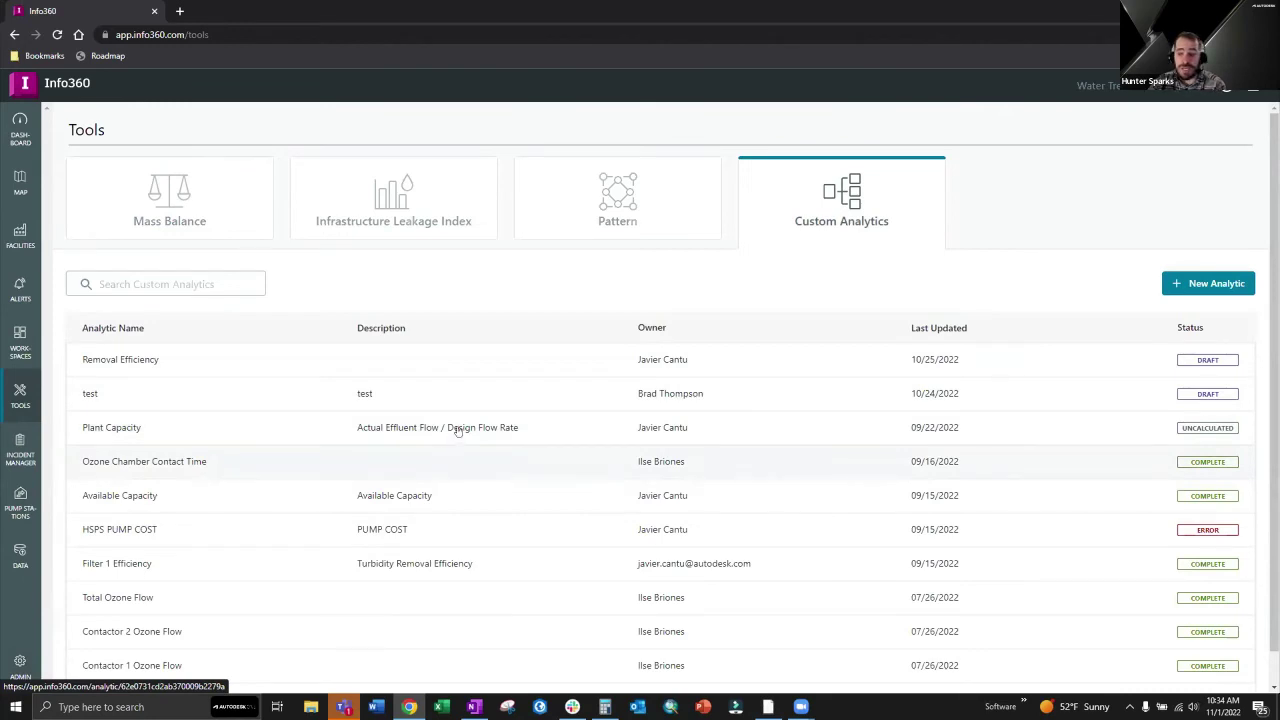
click(451, 502)
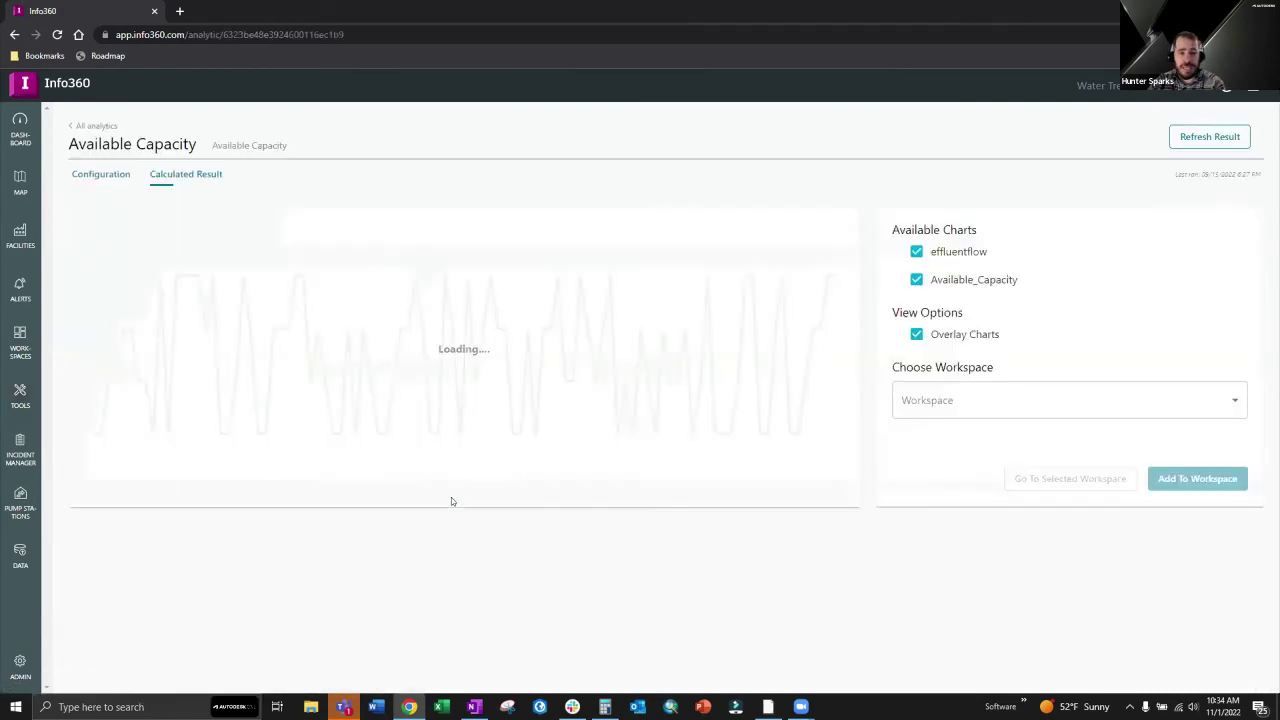
click(102, 175)
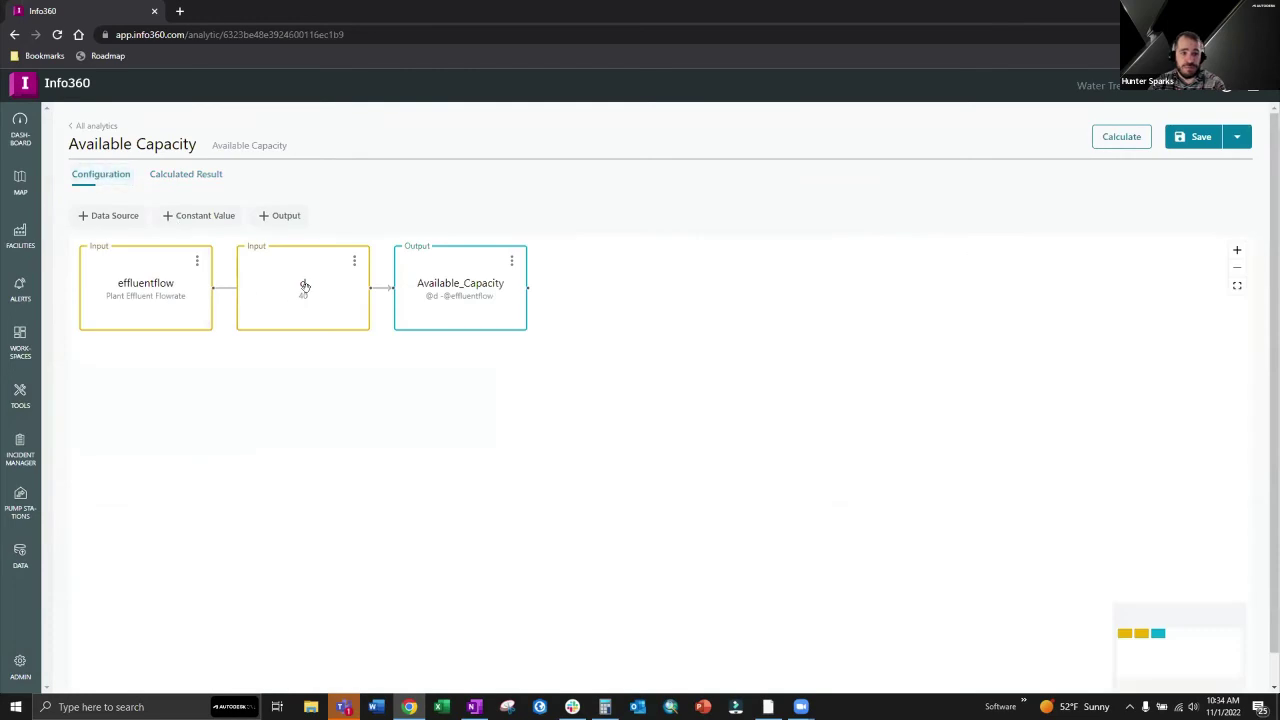
Move the Available_Capacity output node below the inputs, view its output settings, and leave the analytic discarding the changes.
drag(421, 283, 424, 479)
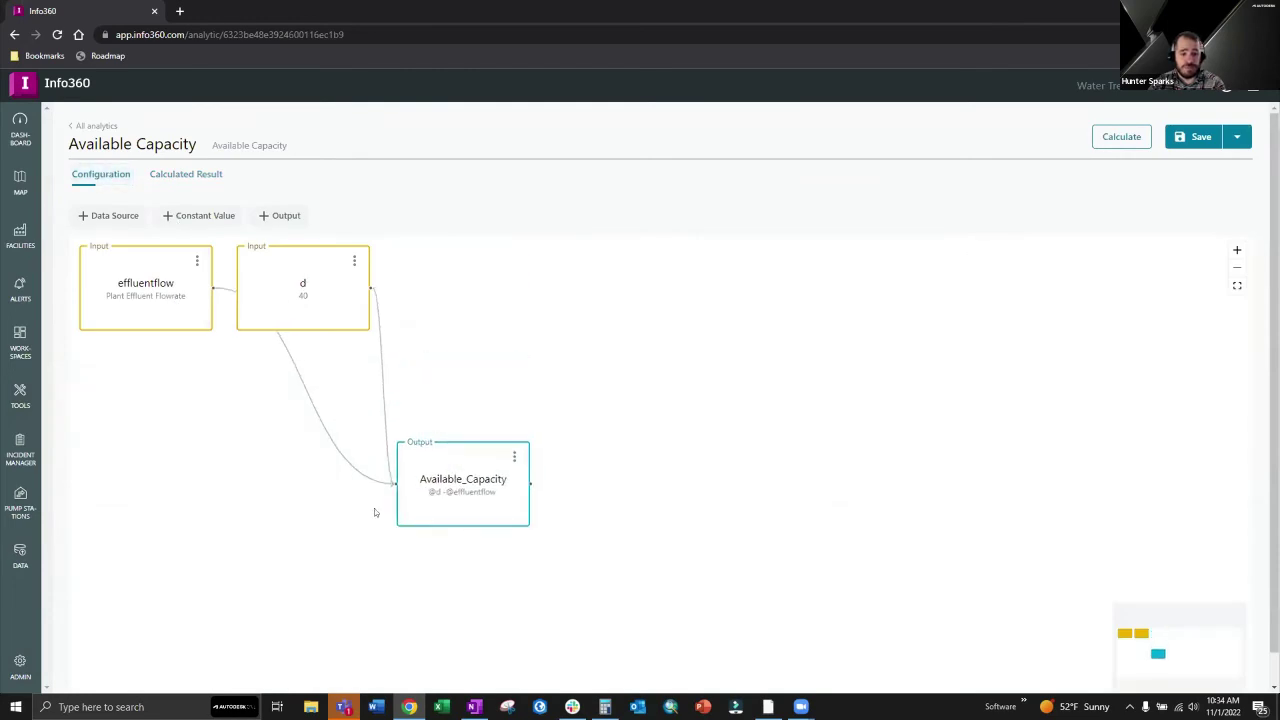
click(514, 457)
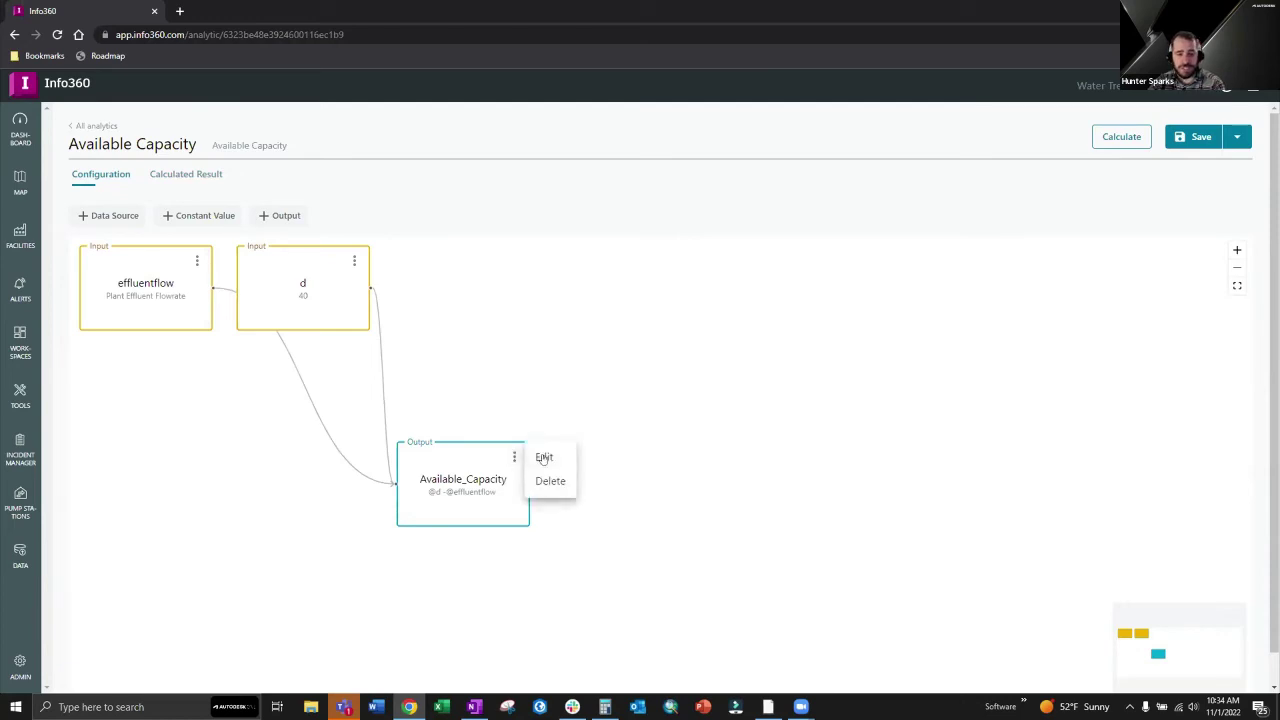
click(544, 455)
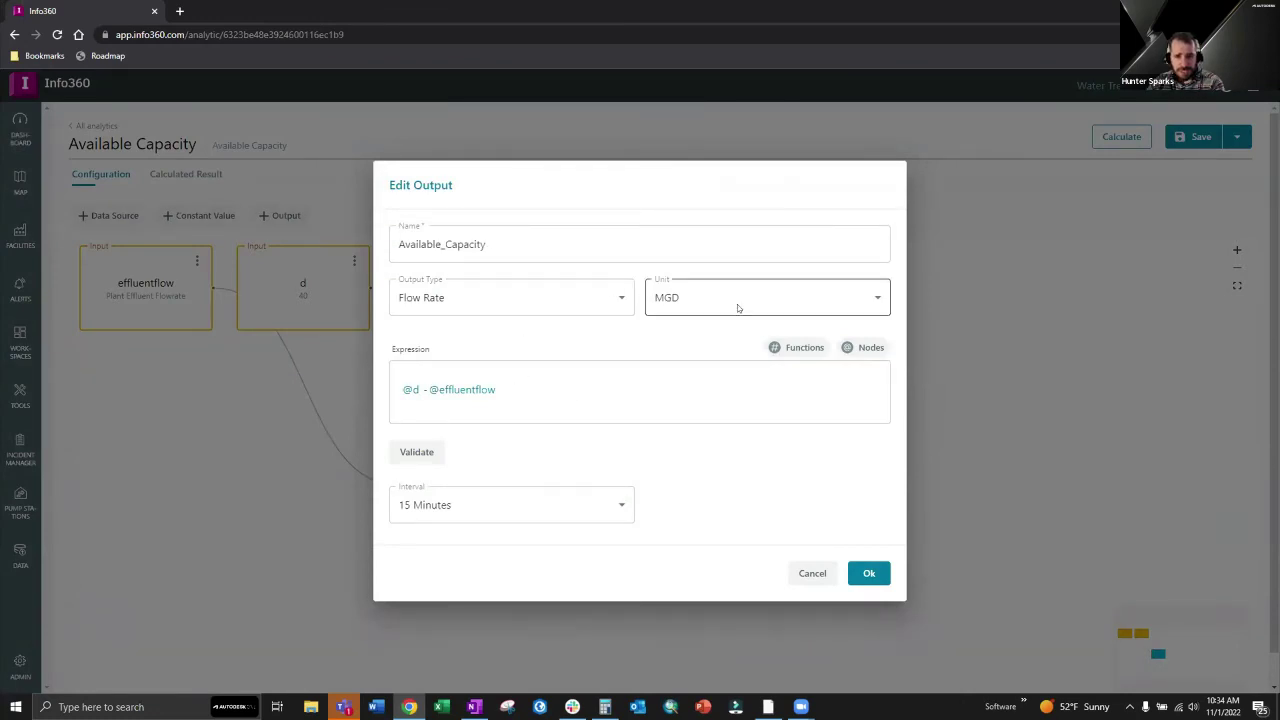
click(805, 571)
click(98, 125)
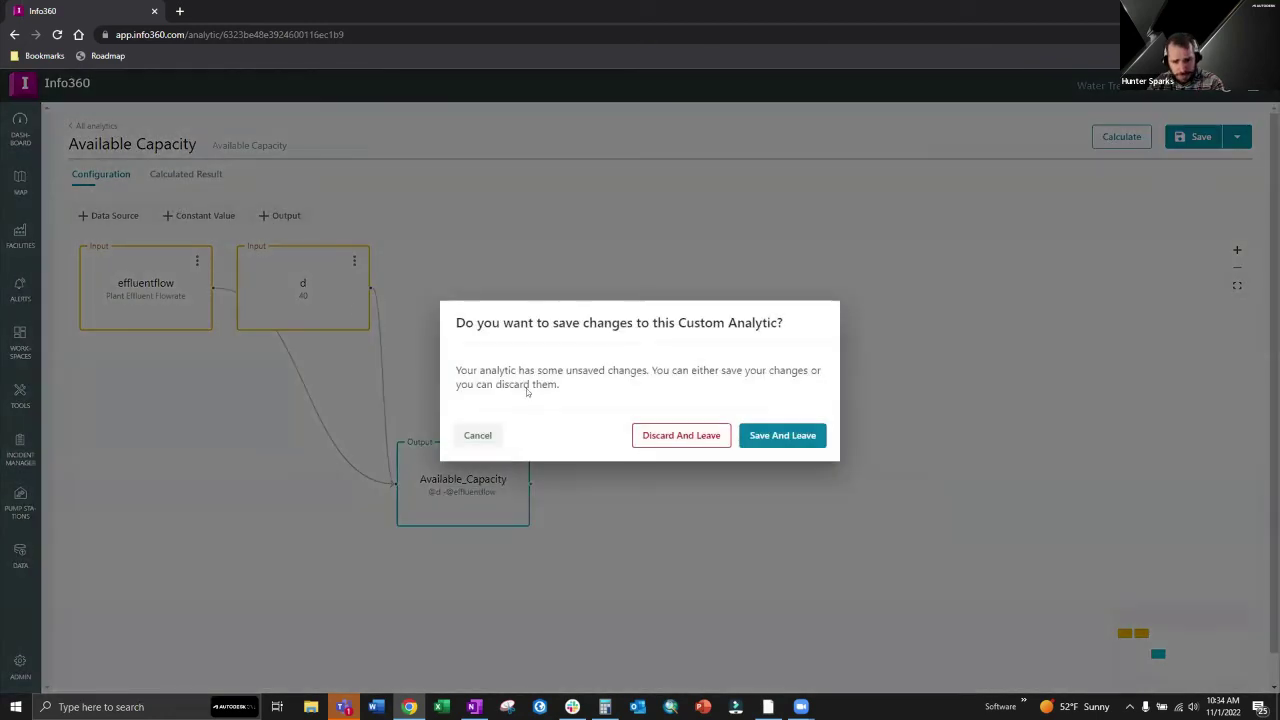
click(700, 437)
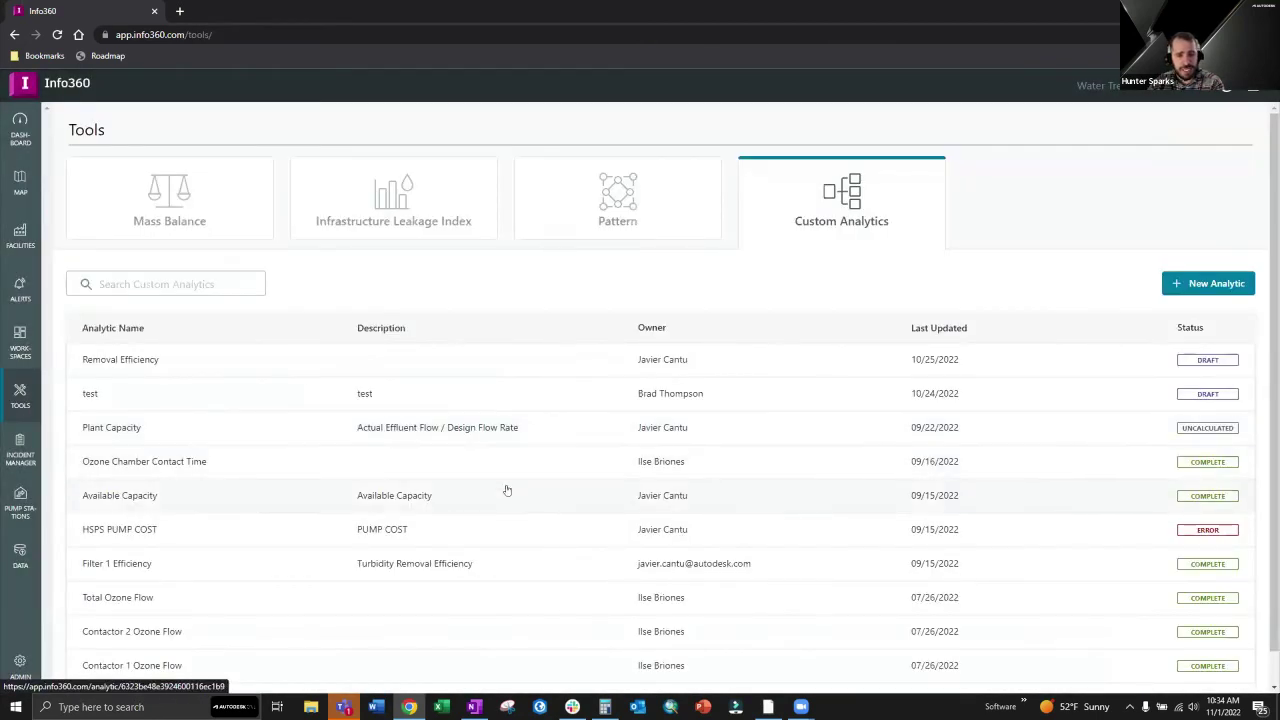
View the configuration of the Filter 1 Efficiency custom analytic and return to the list of analytics.
scroll(497, 528, down, 1)
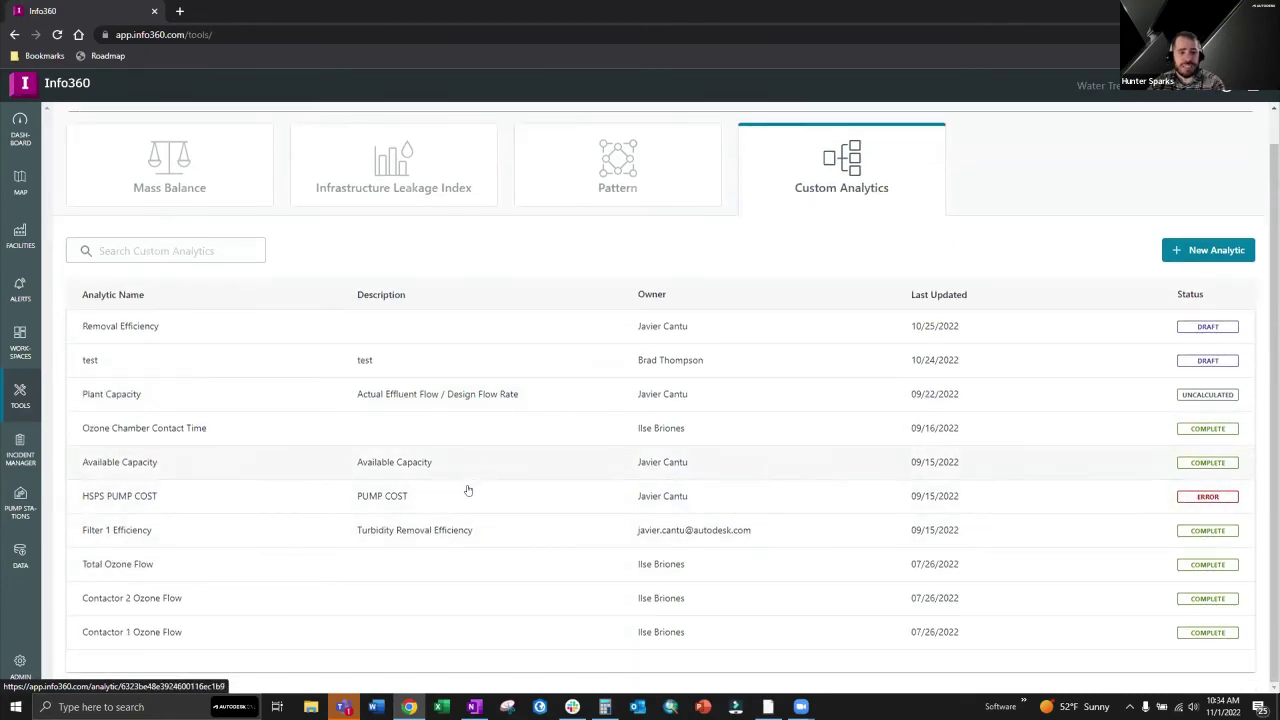
click(497, 528)
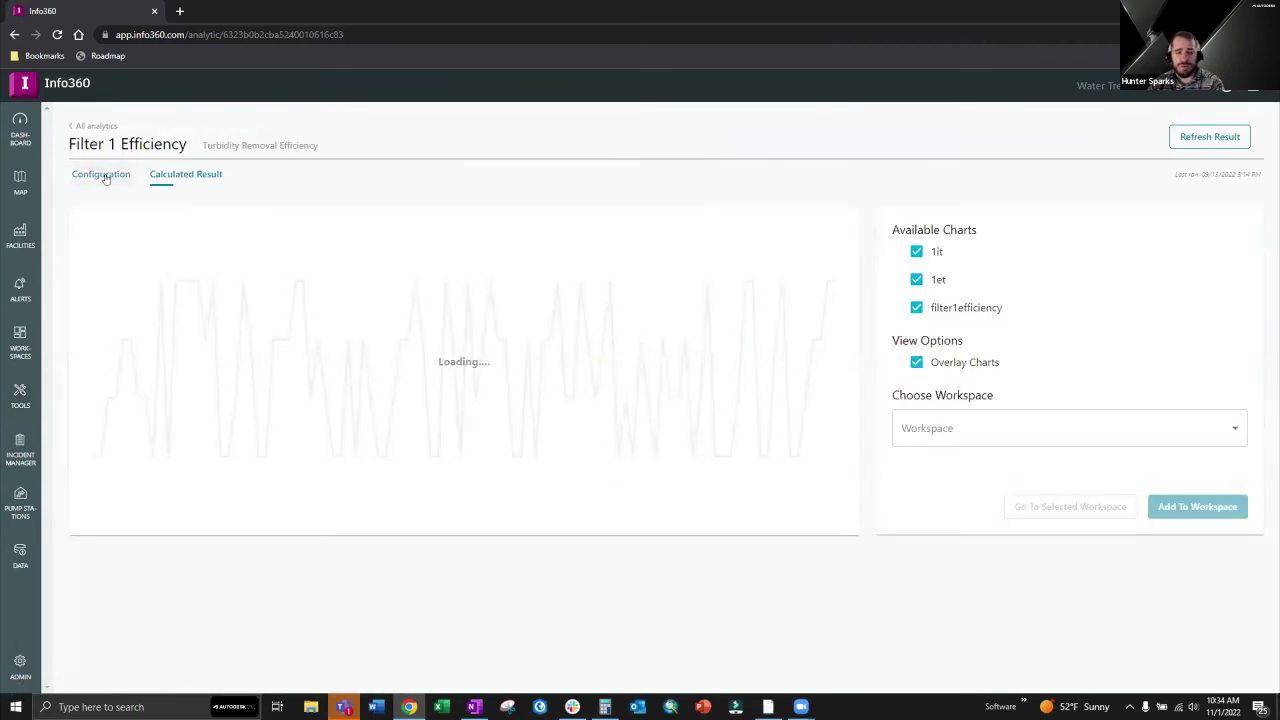
click(105, 176)
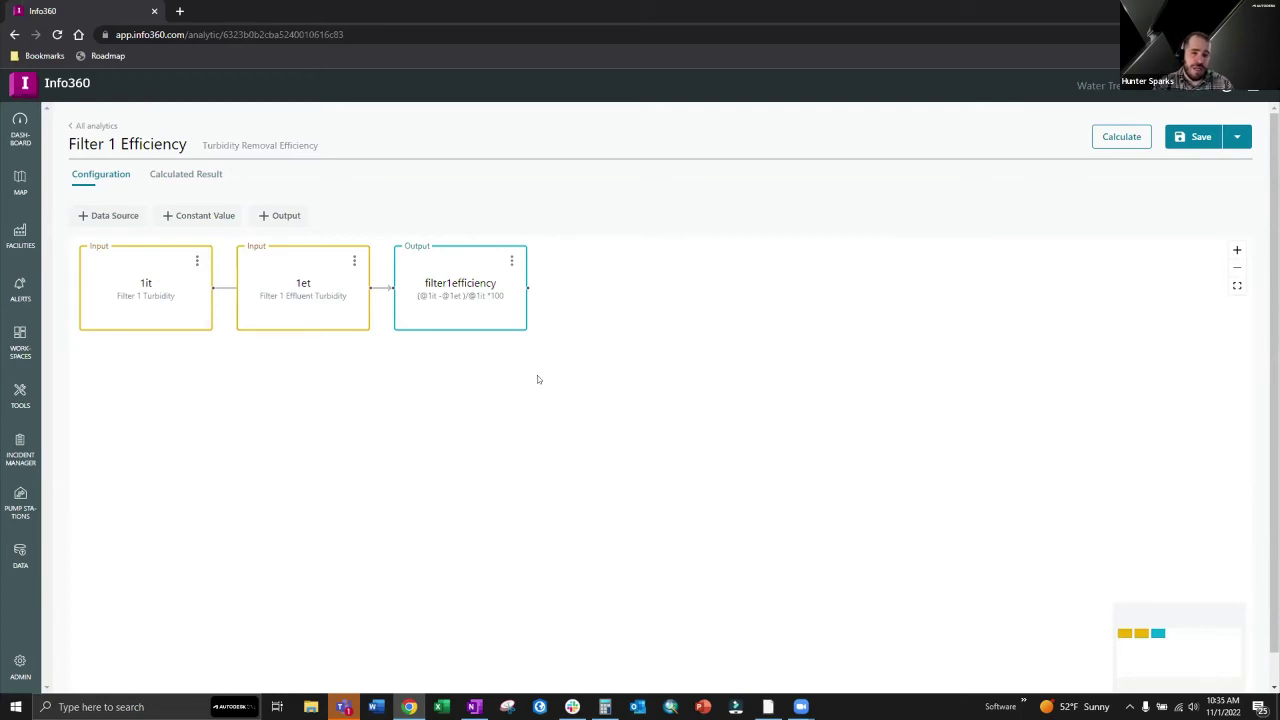
click(91, 127)
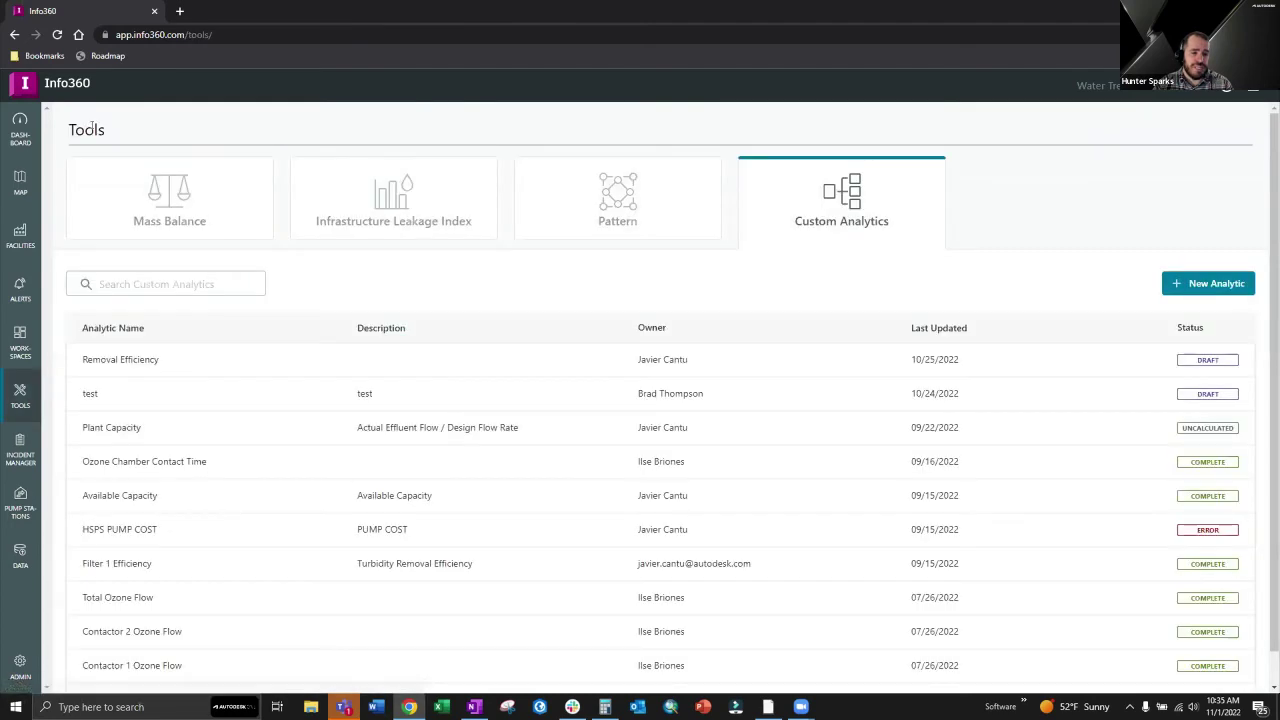
View the expressions of the Turbidity alert criteria and return to the list of all criteria.
click(14, 282)
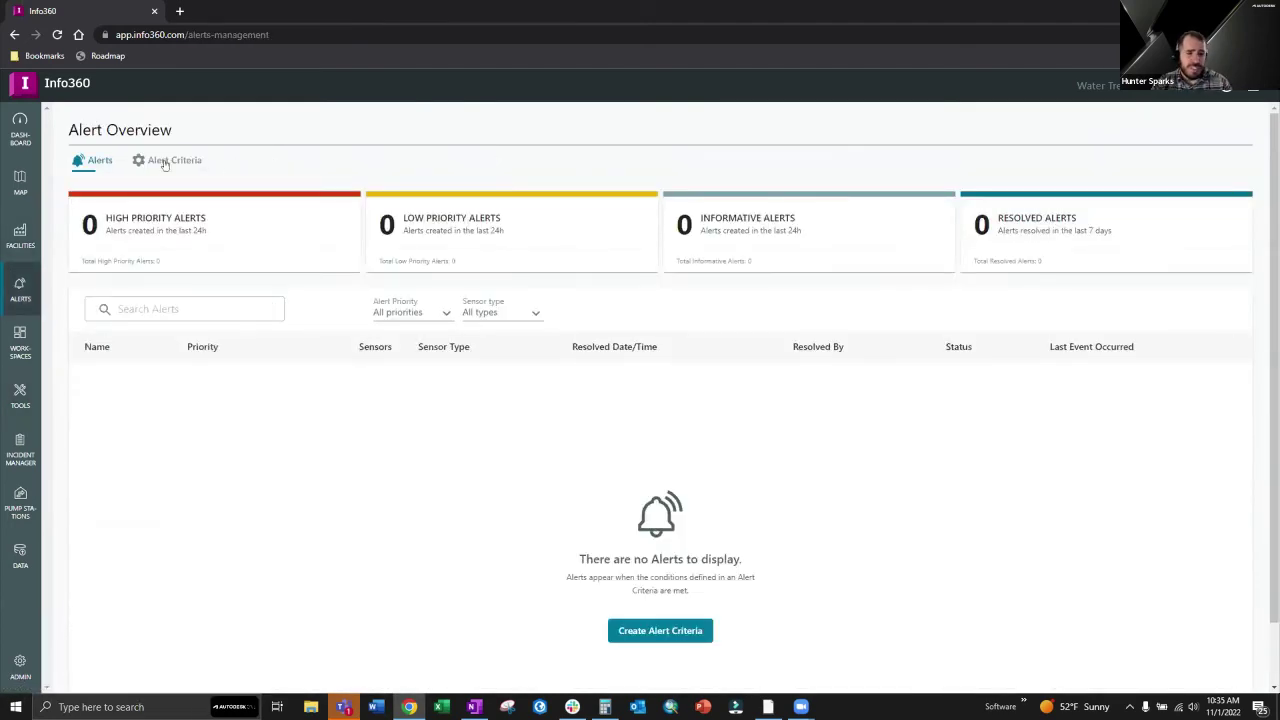
click(165, 162)
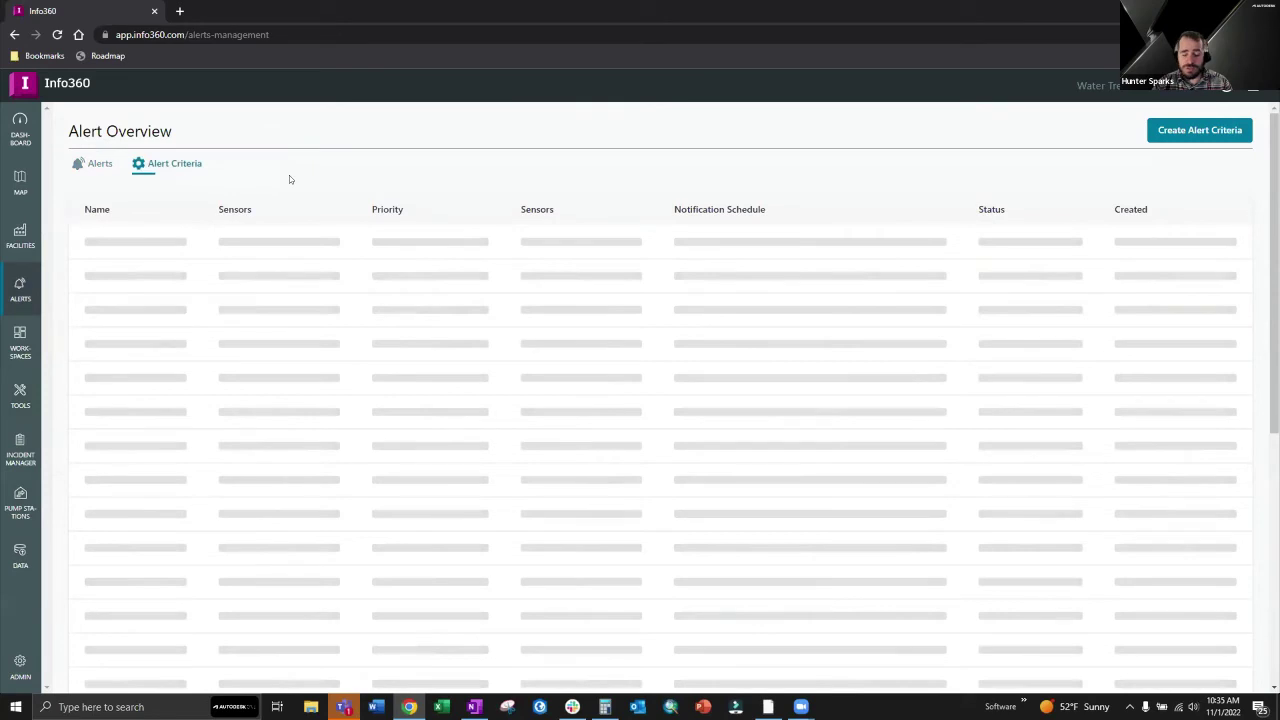
click(276, 233)
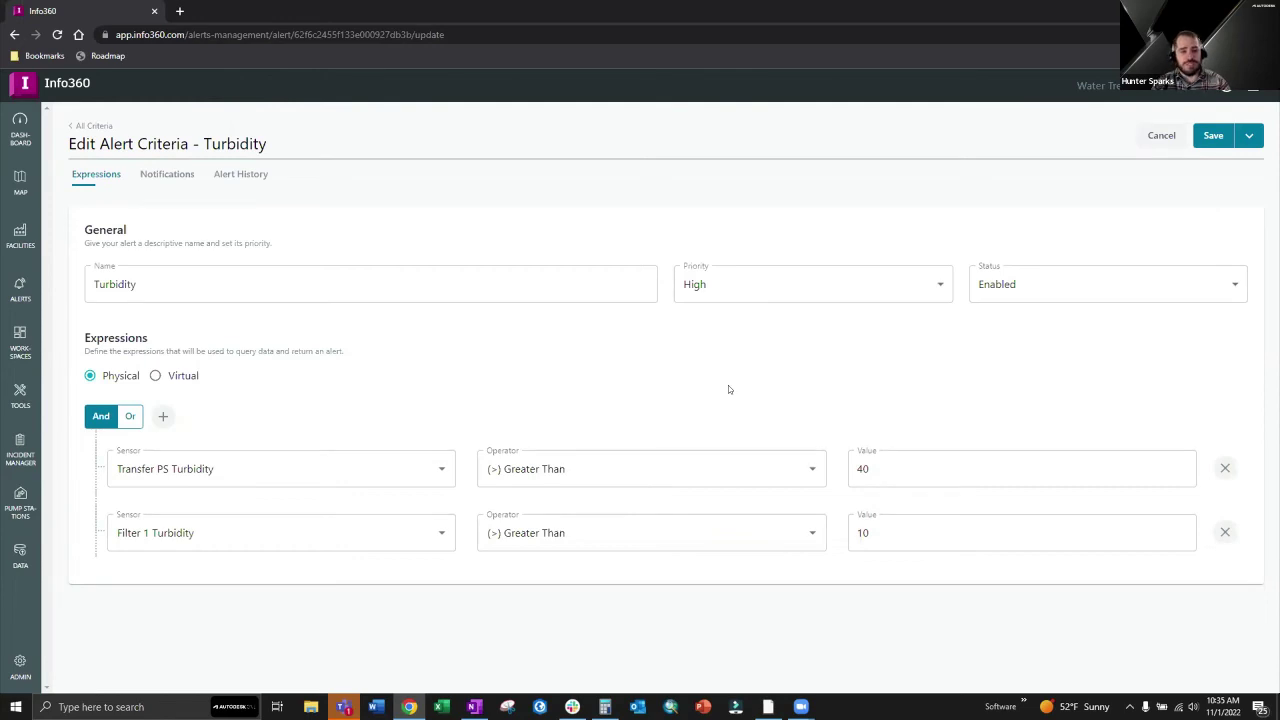
click(95, 126)
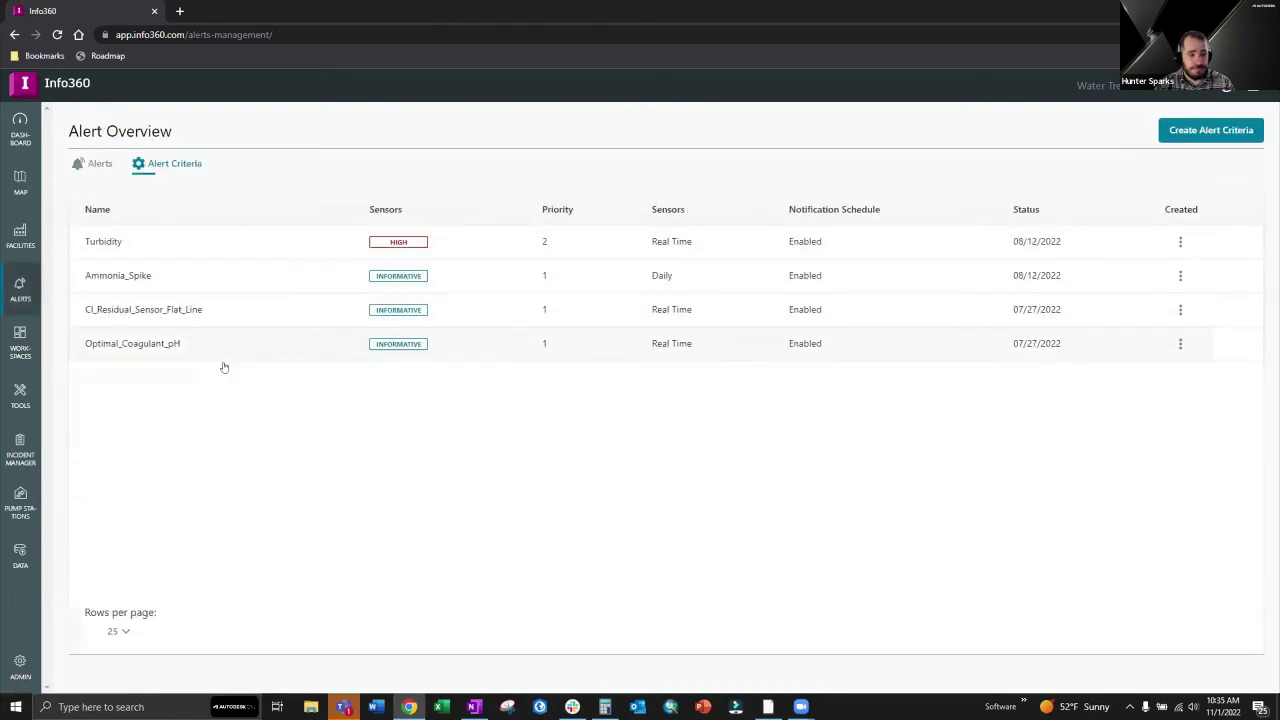
View the data reports list and the blank new report form, leaving the form without creating a report.
click(20, 556)
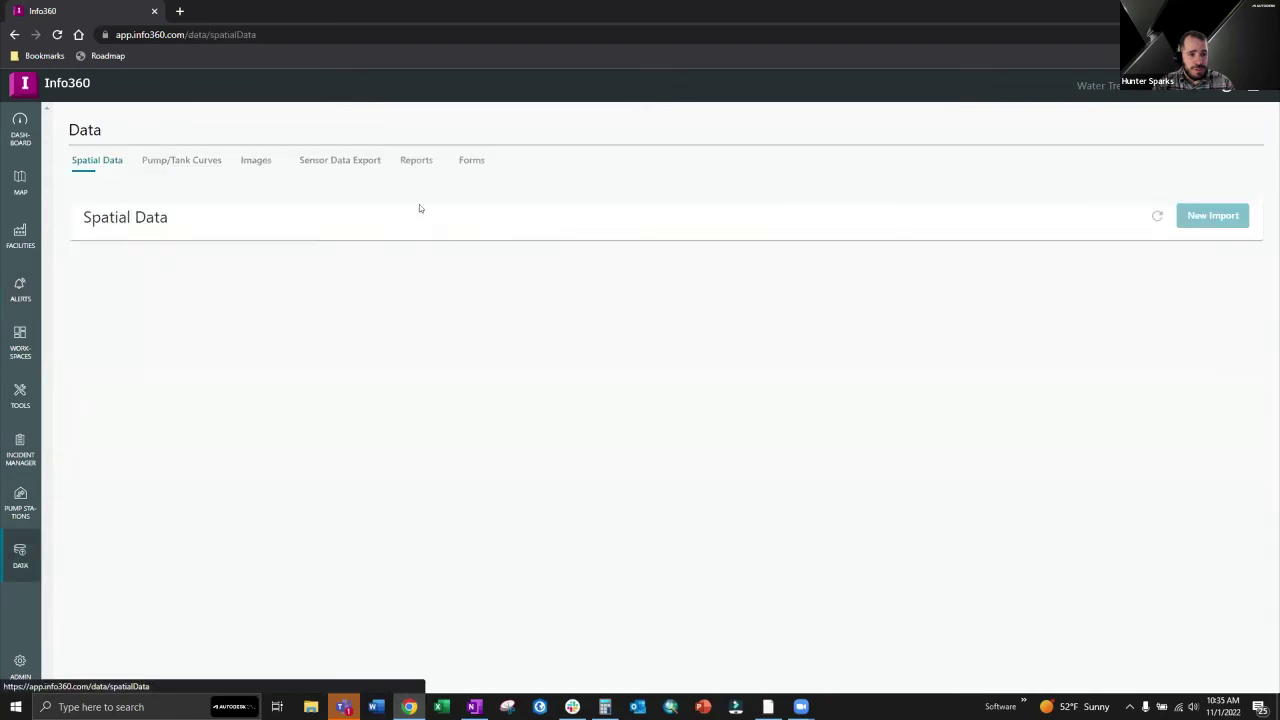
click(415, 160)
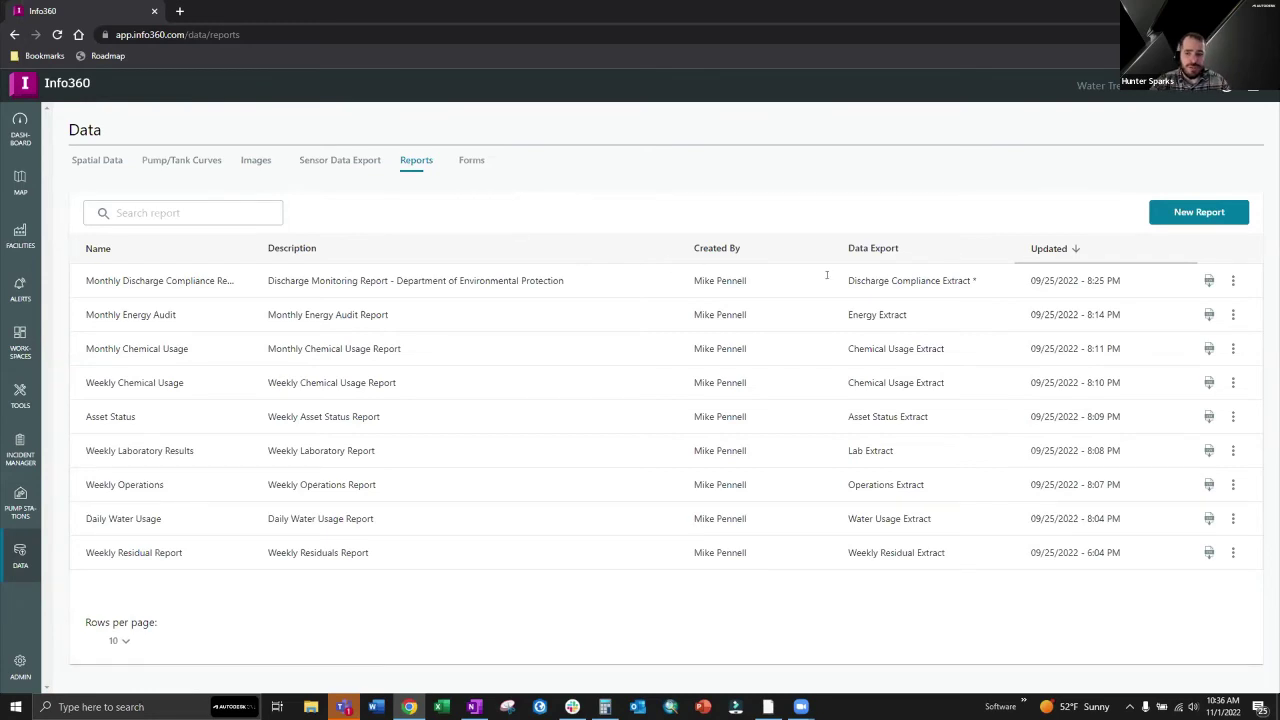
click(1172, 212)
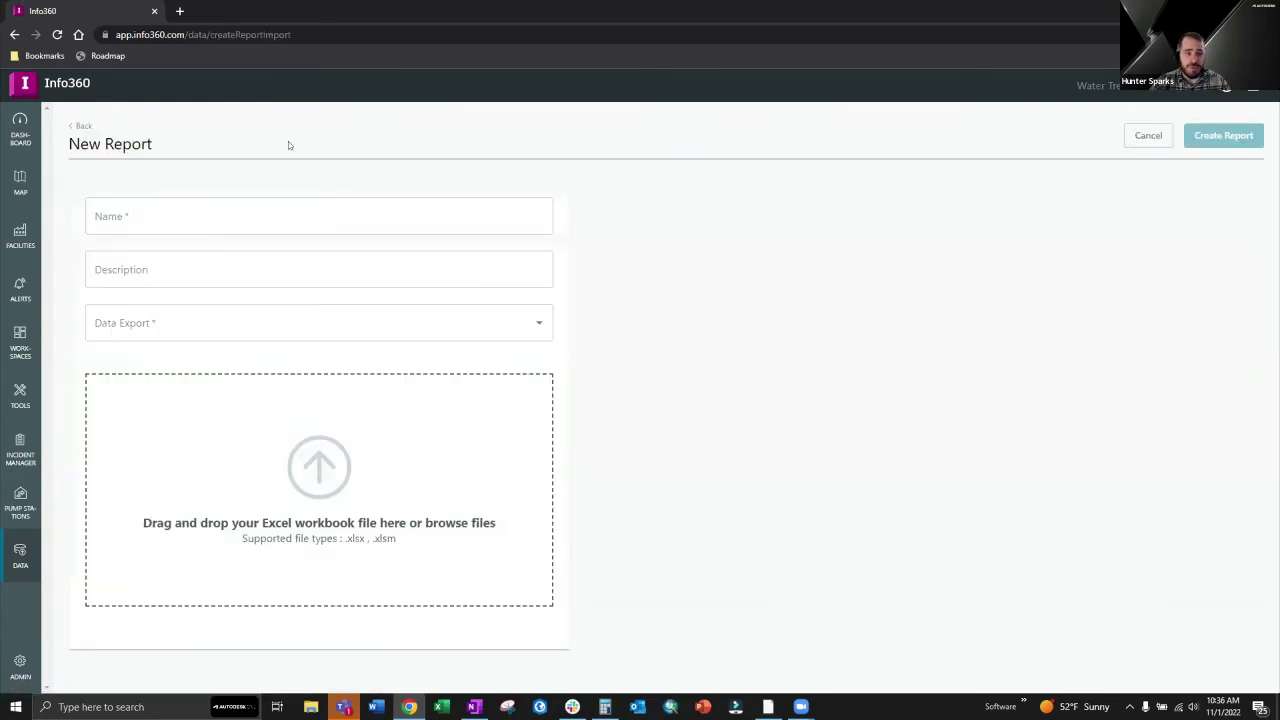
click(1146, 140)
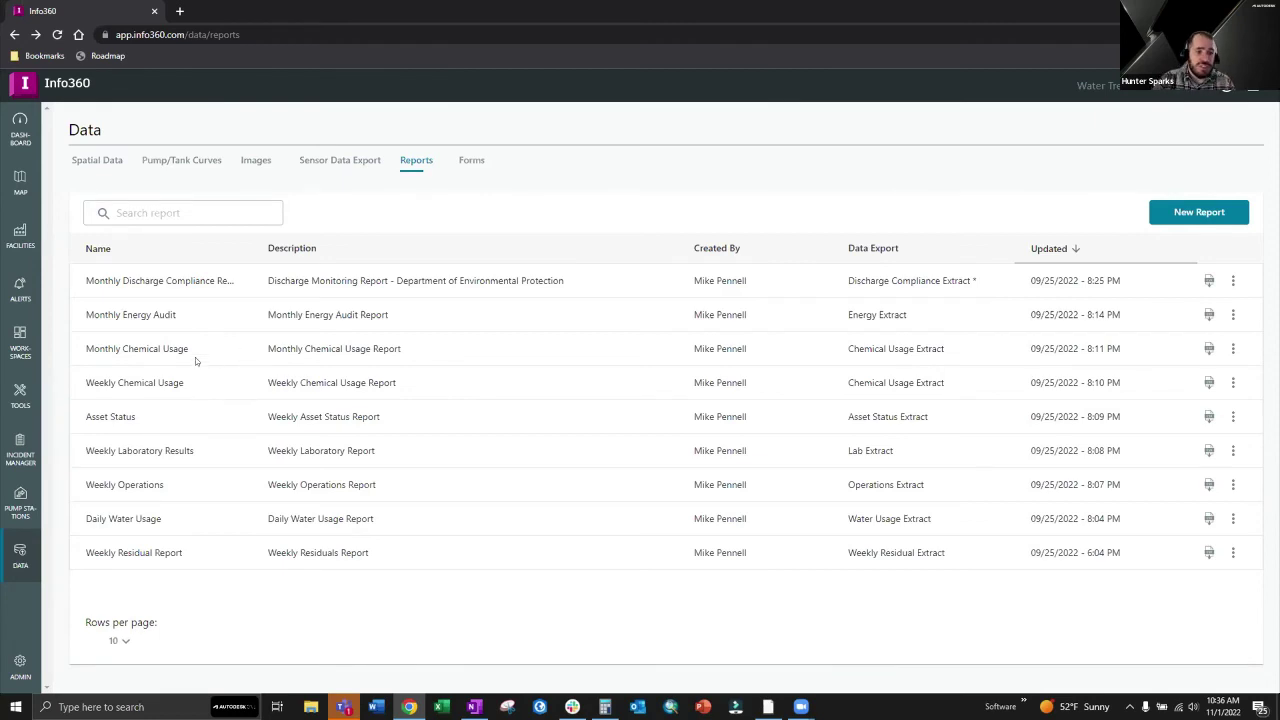
Begin downloading the Monthly Chemical Usage report by time range, setting the start to 06/01/2022 12:01 AM.
click(1209, 349)
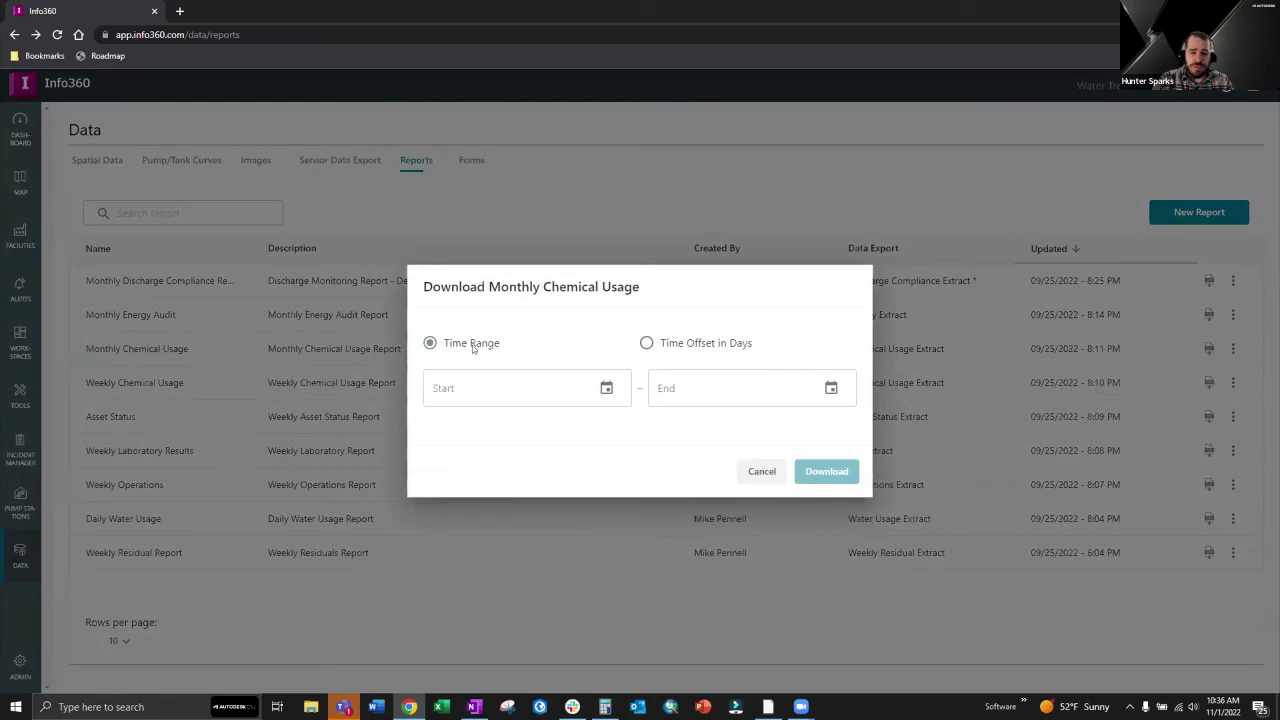
click(710, 345)
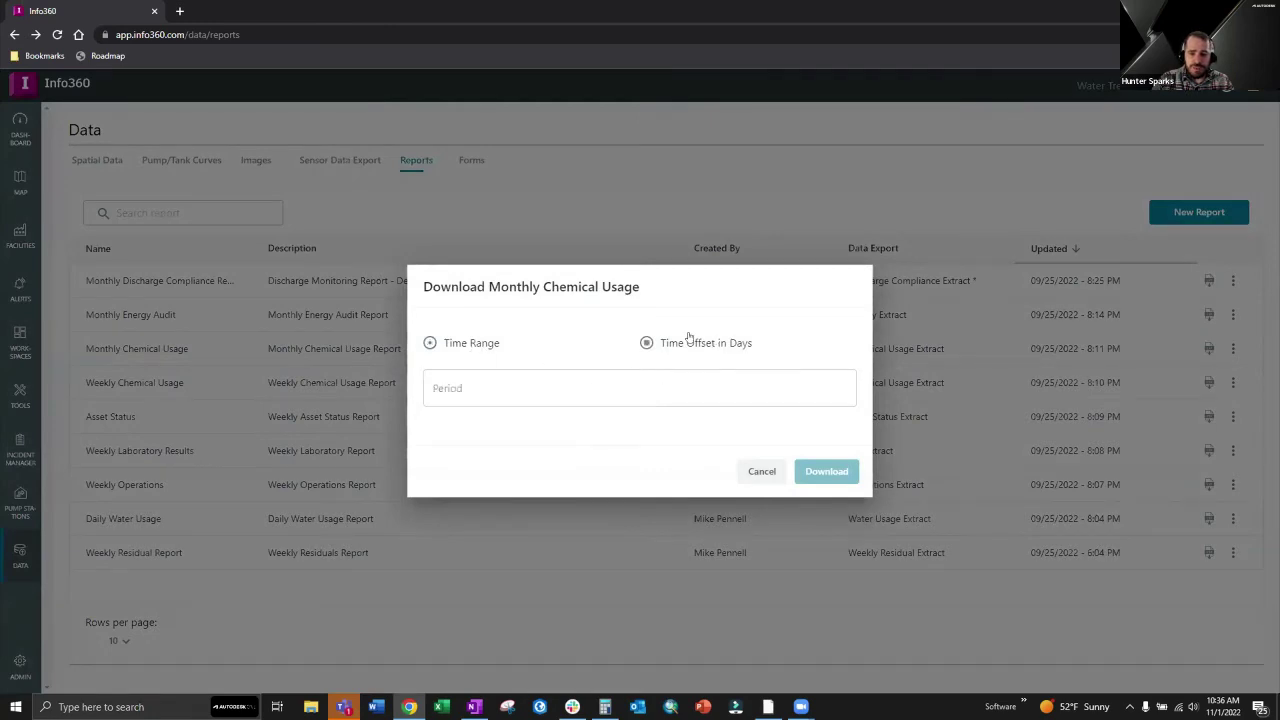
click(452, 345)
click(606, 390)
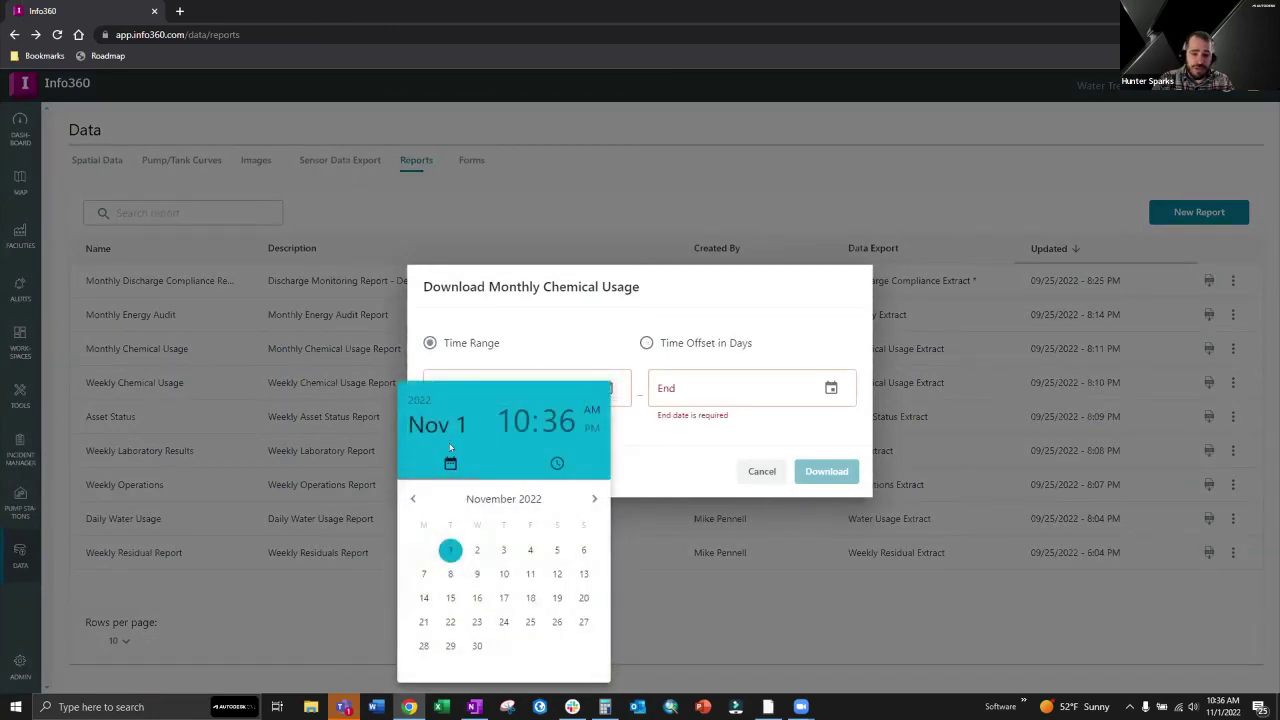
click(412, 500)
click(412, 500)
click(412, 500)
click(412, 500)
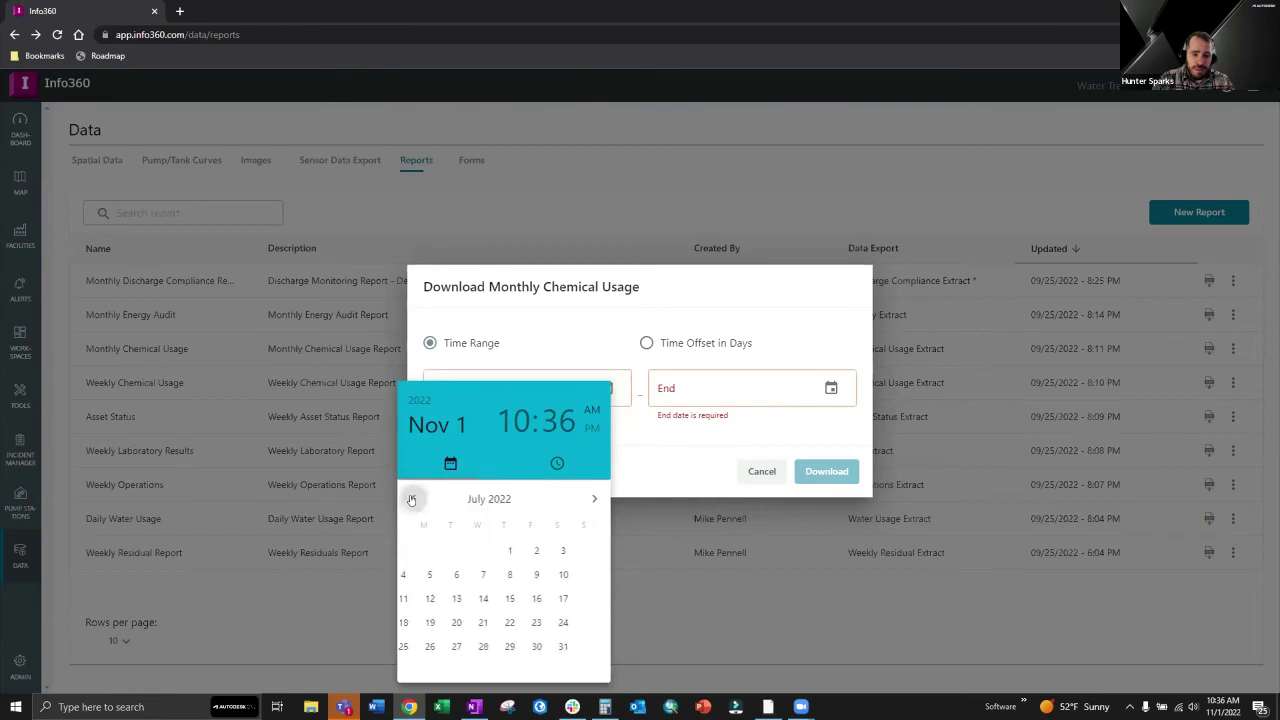
click(412, 500)
click(479, 550)
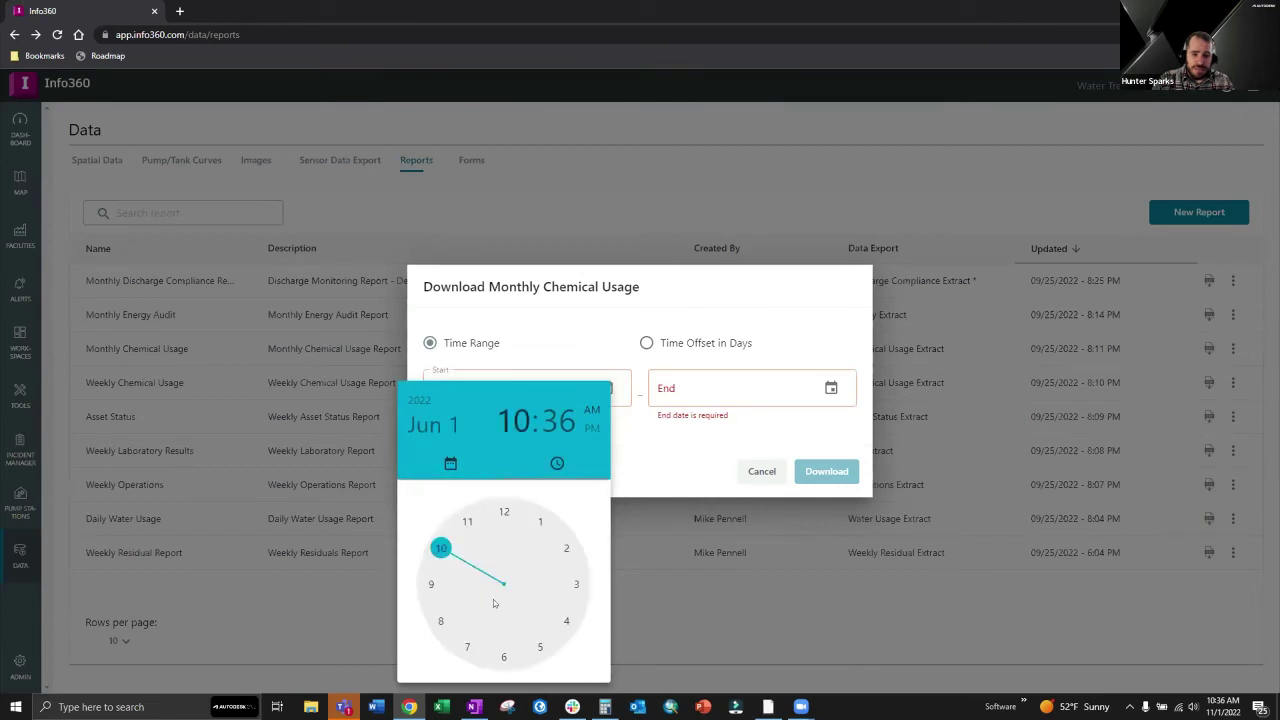
click(504, 512)
click(507, 518)
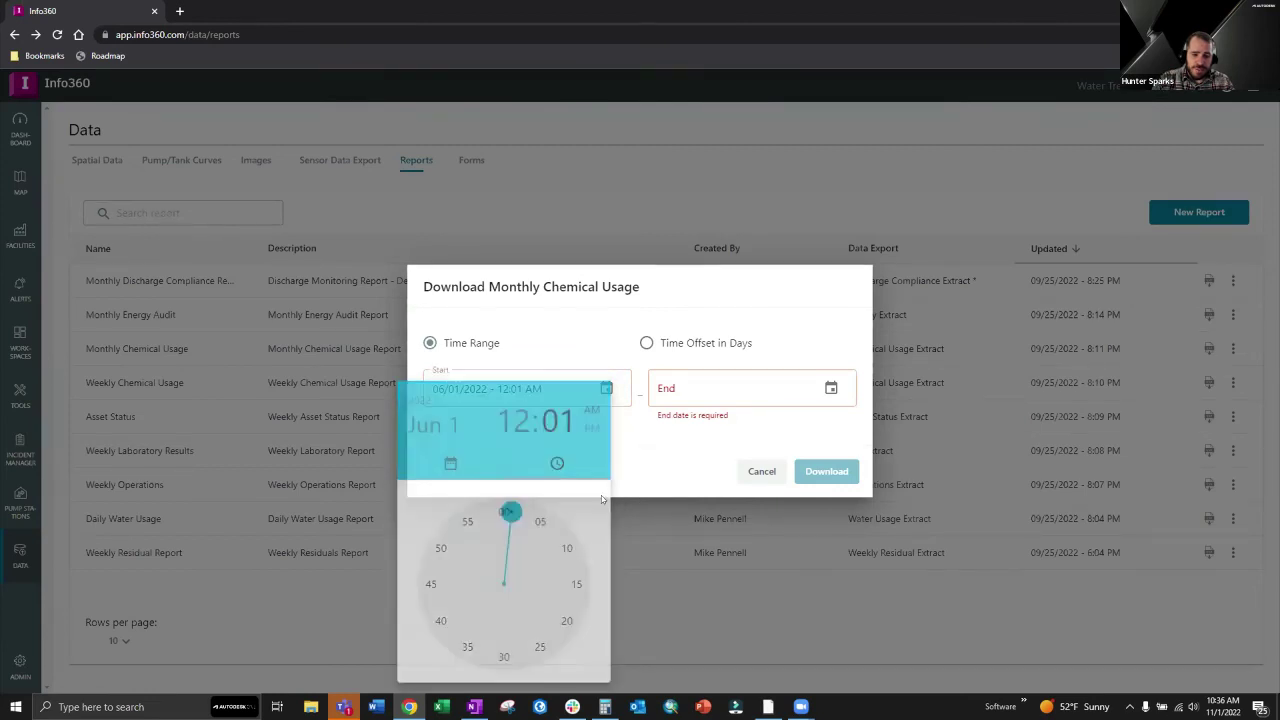
Set the end of the time range to July 1, 2022 in the 12 AM hour and download the report.
click(828, 390)
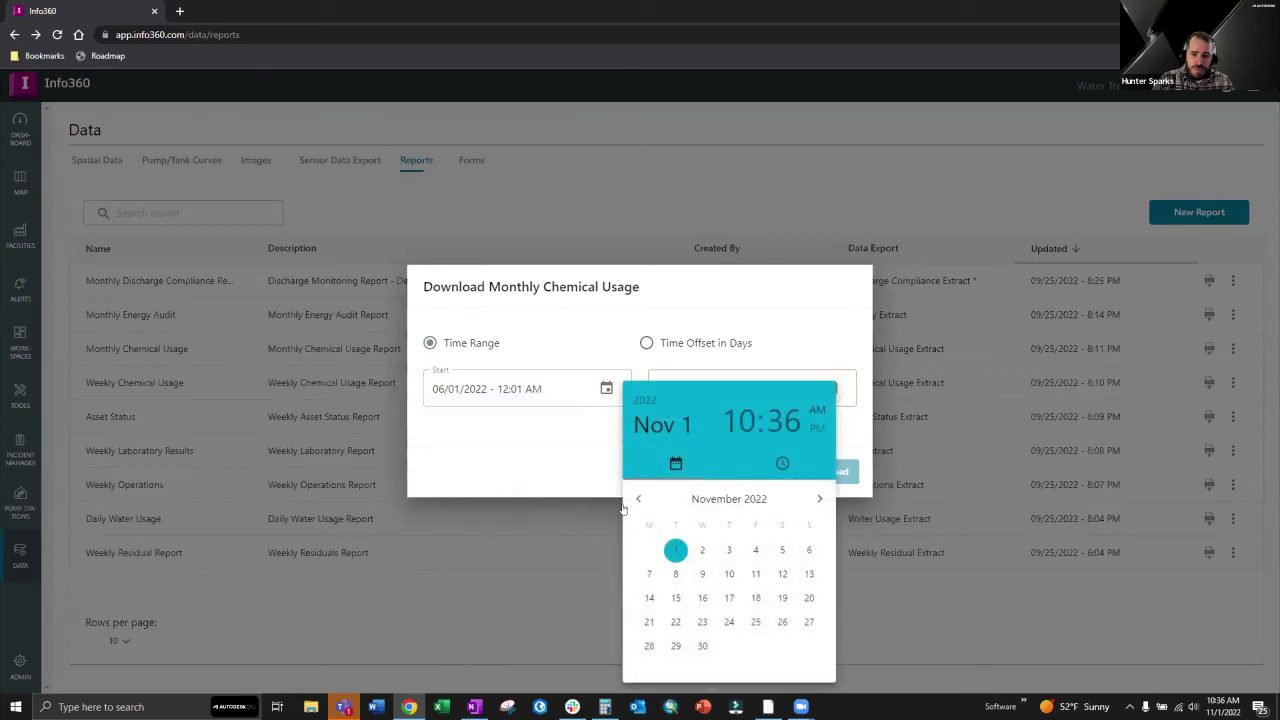
click(639, 499)
click(639, 499)
click(639, 499)
click(639, 499)
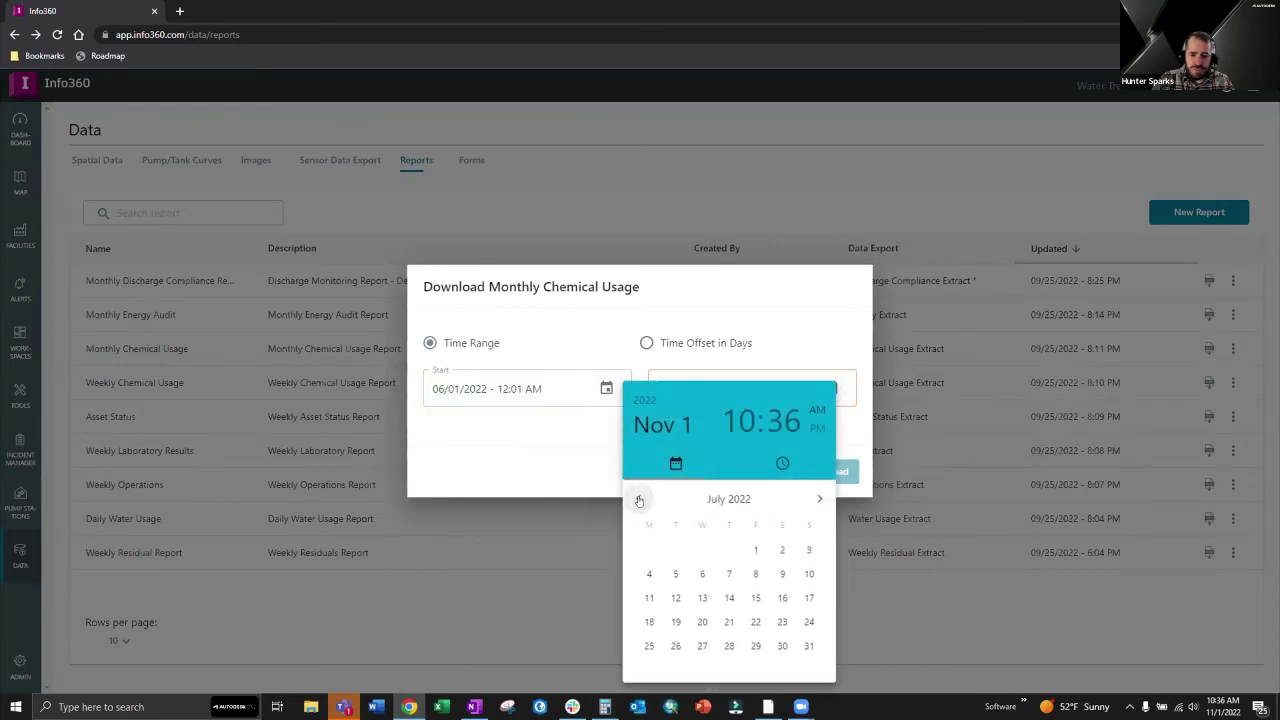
click(760, 551)
click(726, 511)
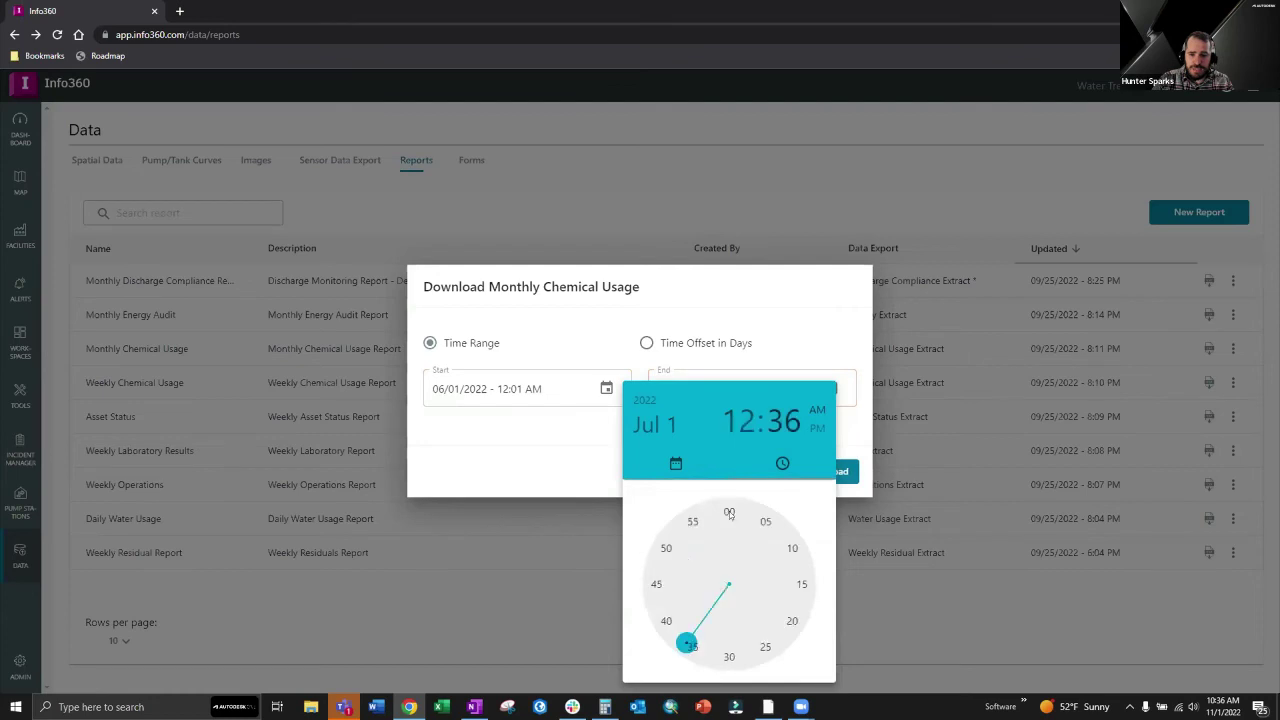
click(726, 511)
click(806, 466)
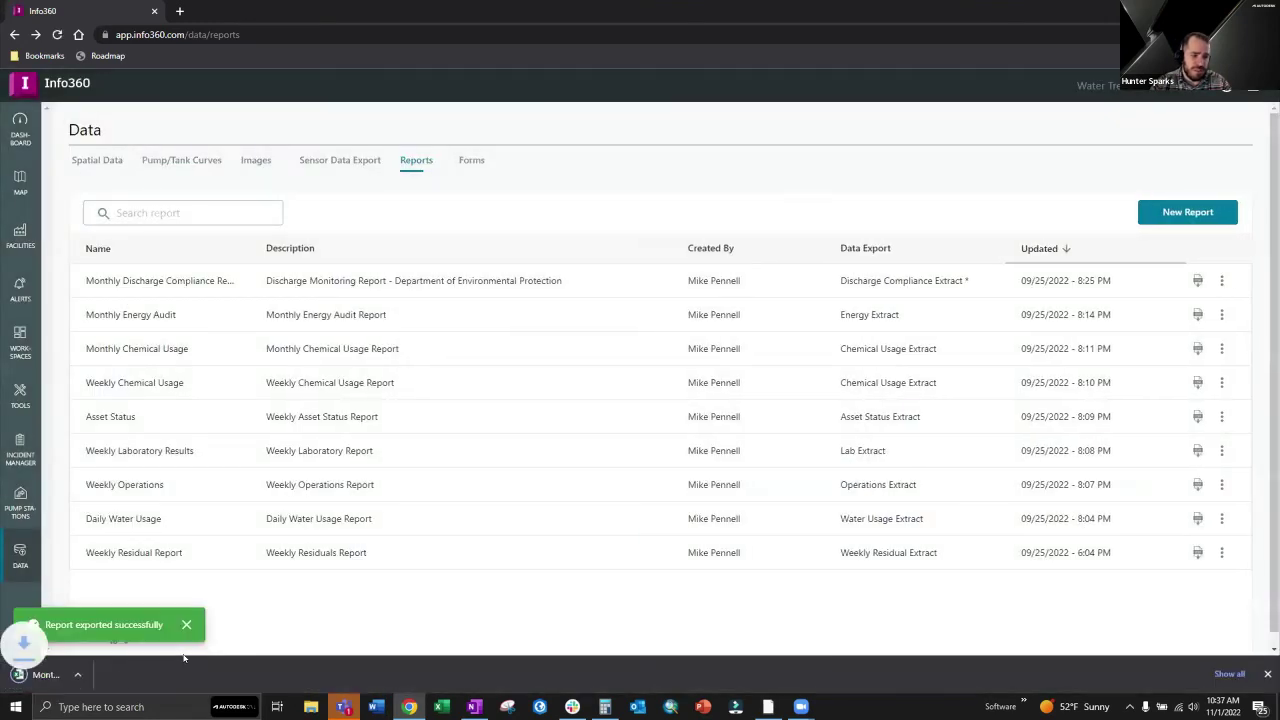
Open the downloaded Monthly Chemical Usage workbook in Excel, enable editing, examine the Template Report sheet, and close the workbook.
click(100, 674)
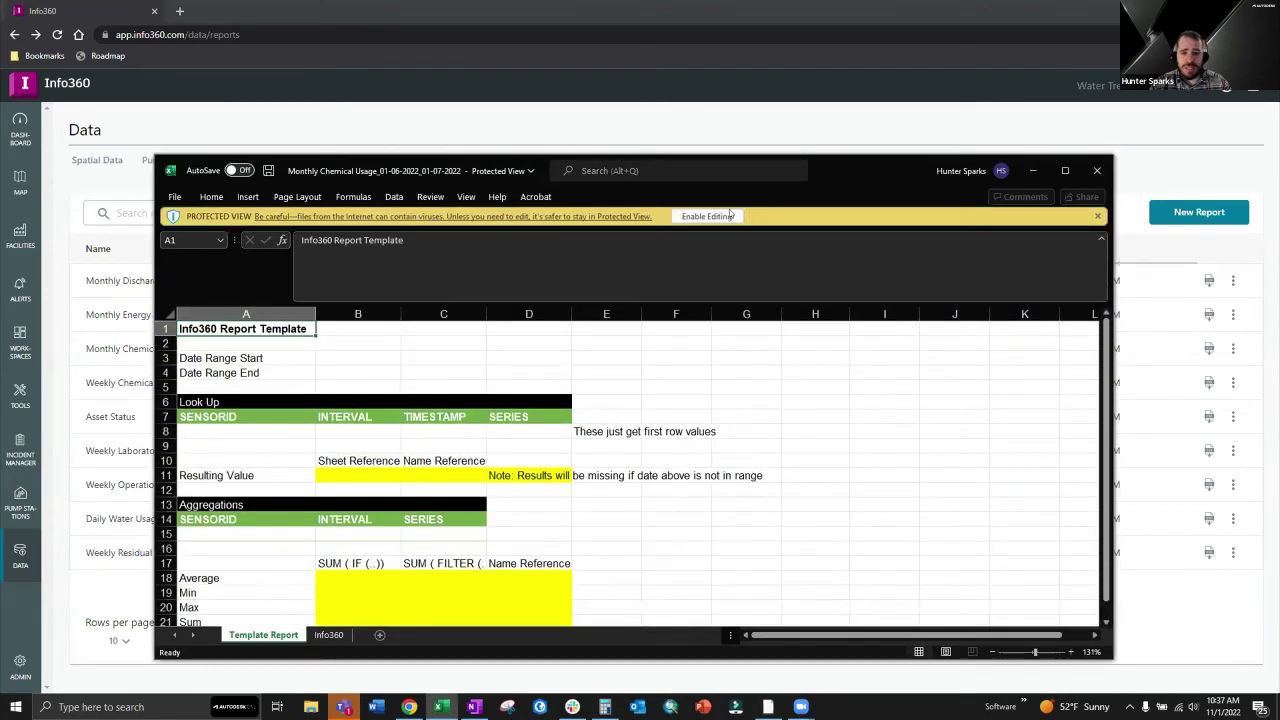
click(725, 216)
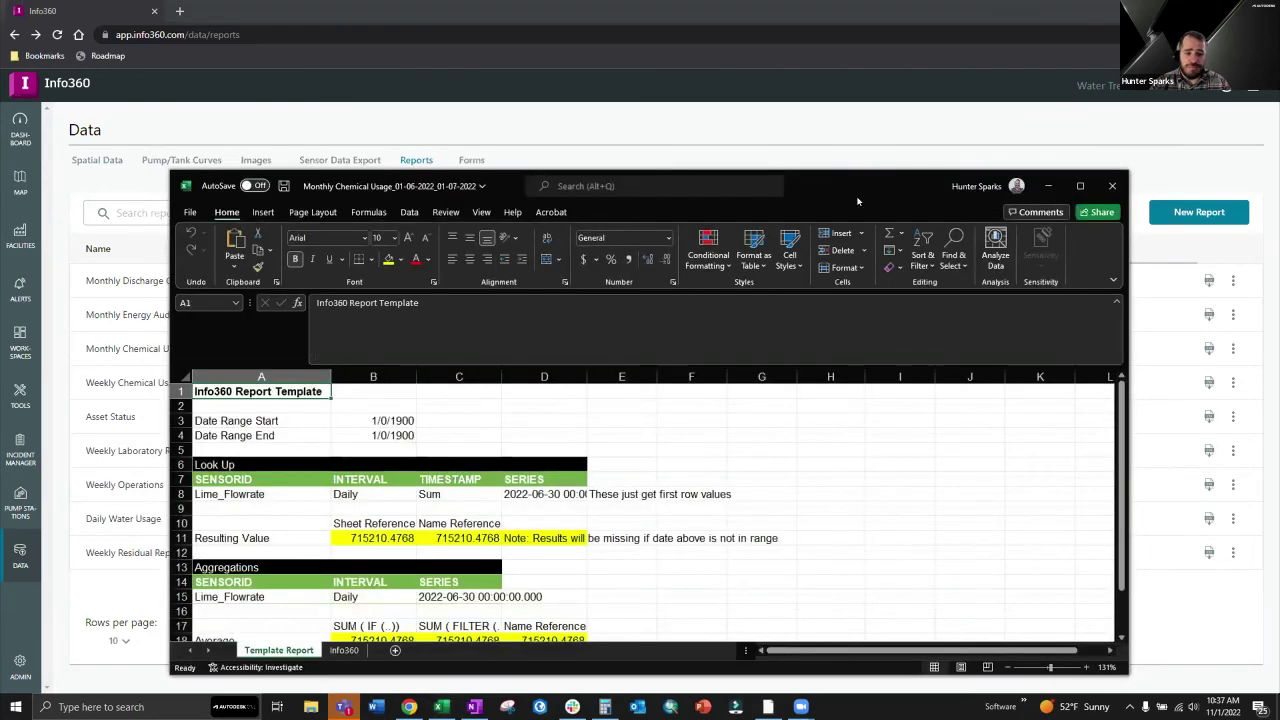
scroll(541, 496, down, 1)
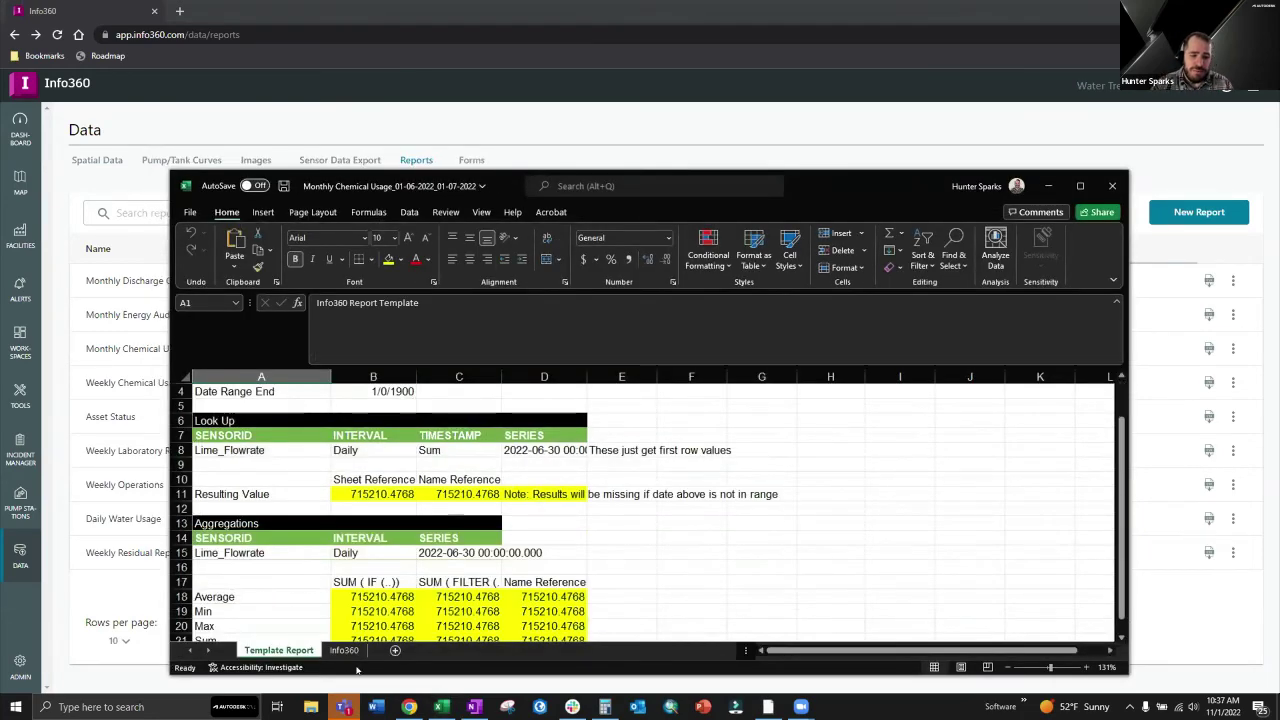
scroll(560, 496, down, 3)
scroll(585, 496, up, 3)
scroll(585, 496, up, 1)
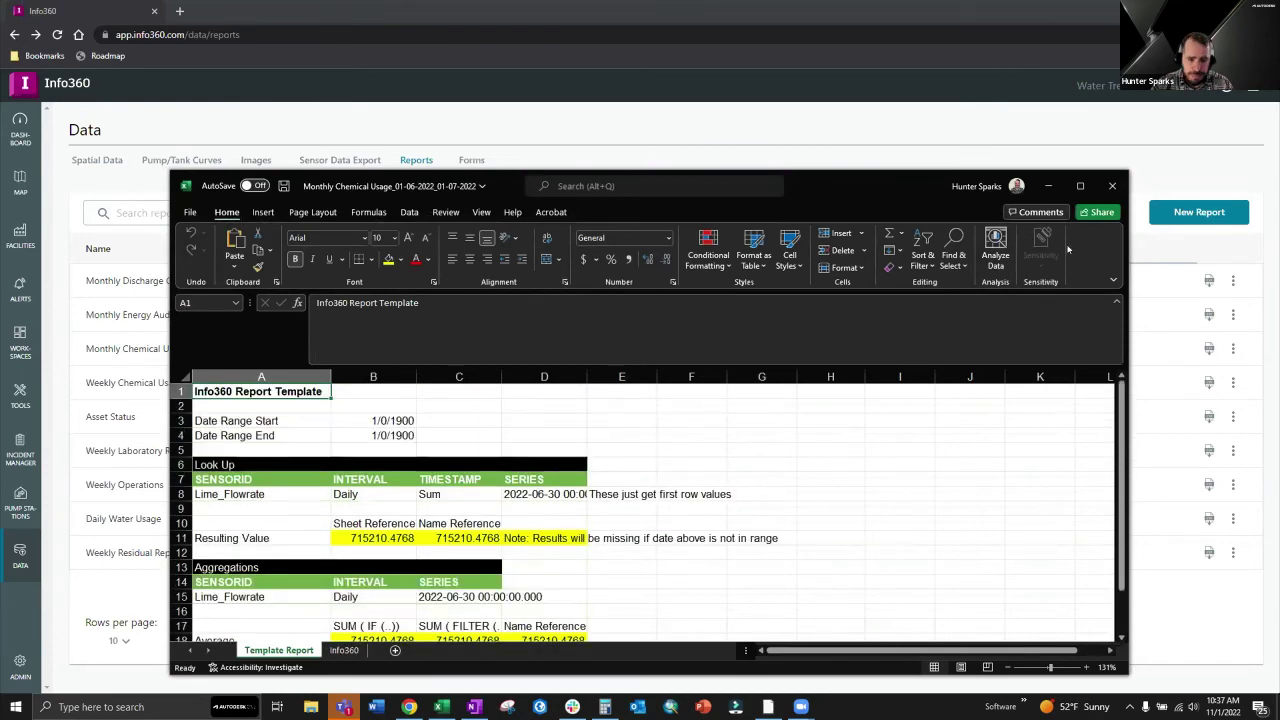
click(1109, 187)
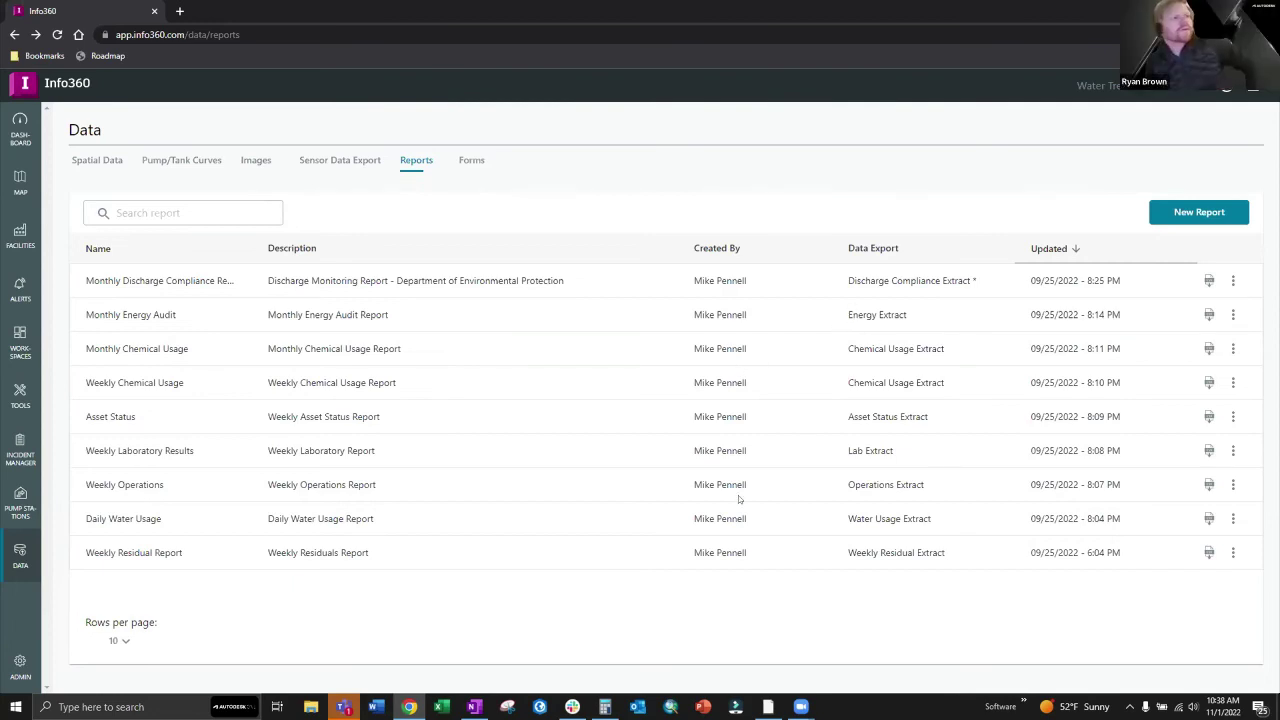
click(801, 706)
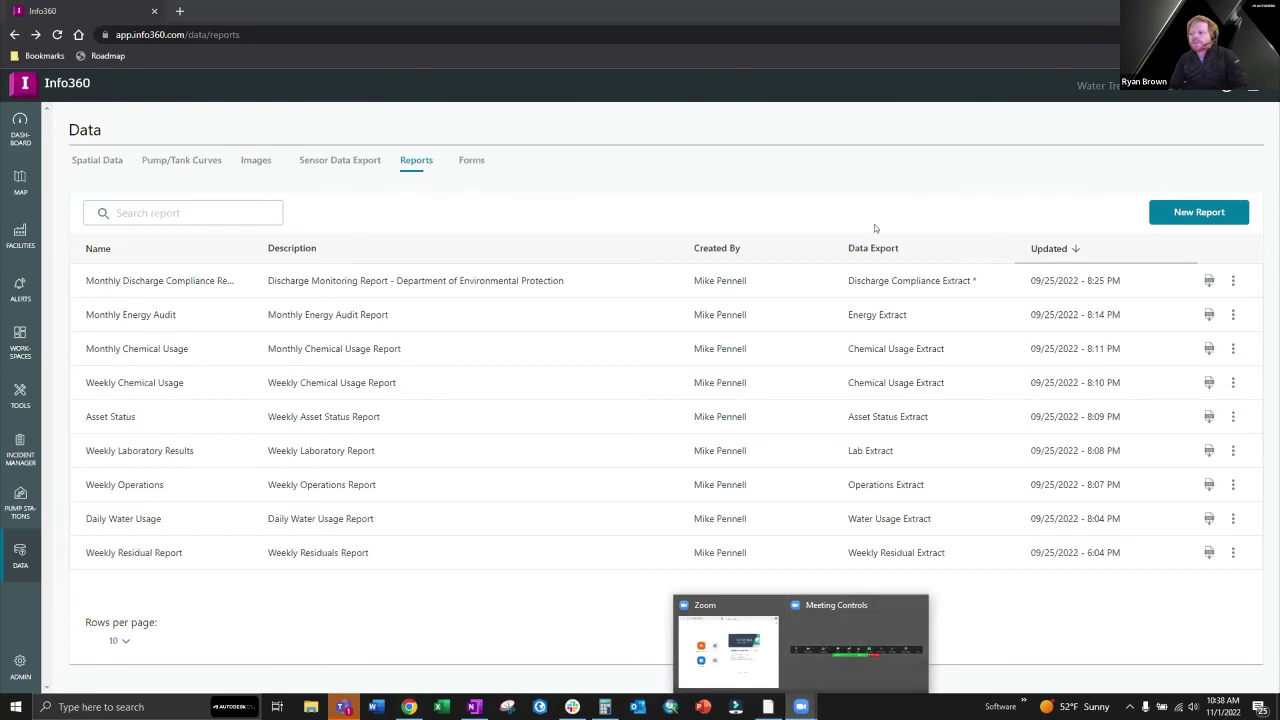